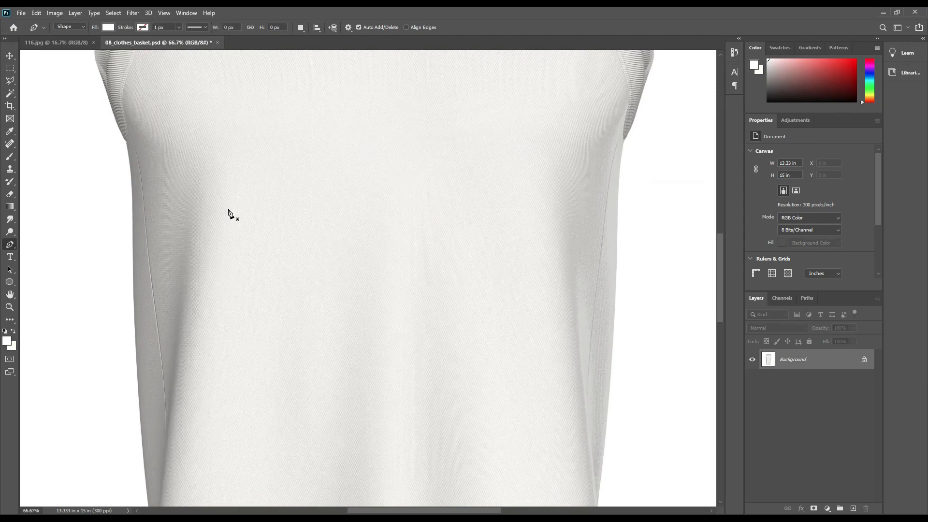
Start a pen shape with straight segments from the tank top's left armhole corner over the shoulder to the collar's left edge.
drag(258, 132, 275, 425)
drag(259, 275, 306, 440)
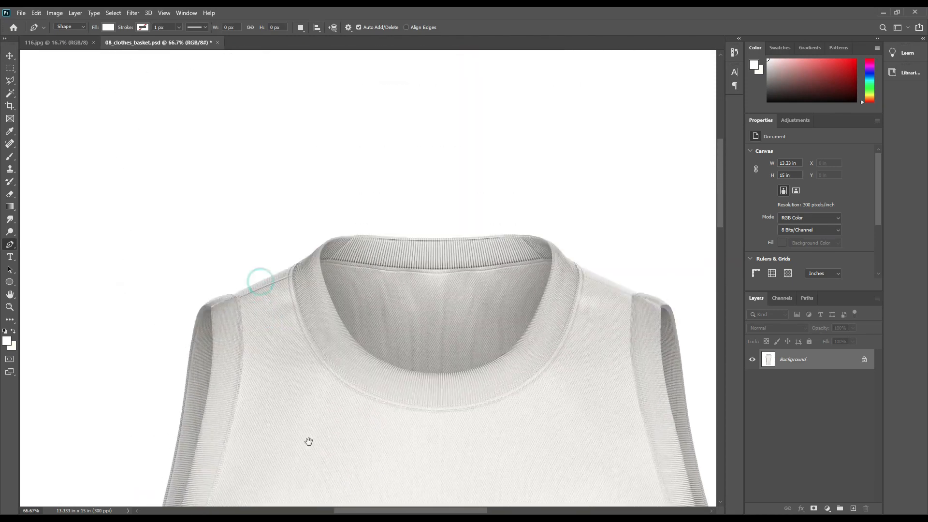
key(ctrl+plus)
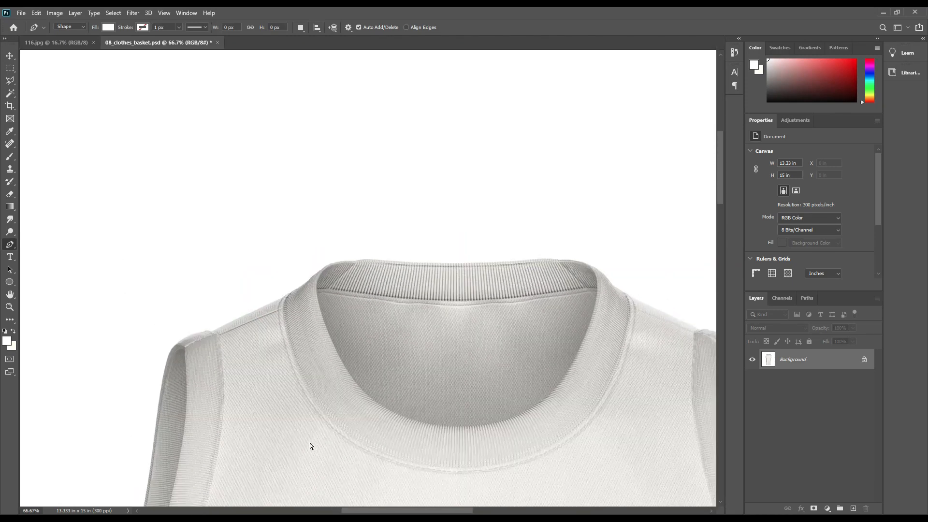
drag(193, 393, 382, 317)
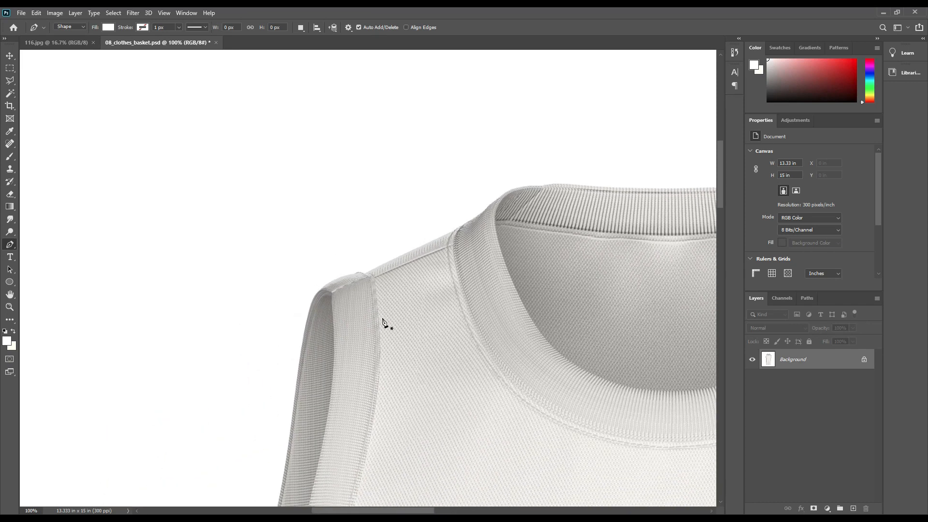
key(ctrl+plus)
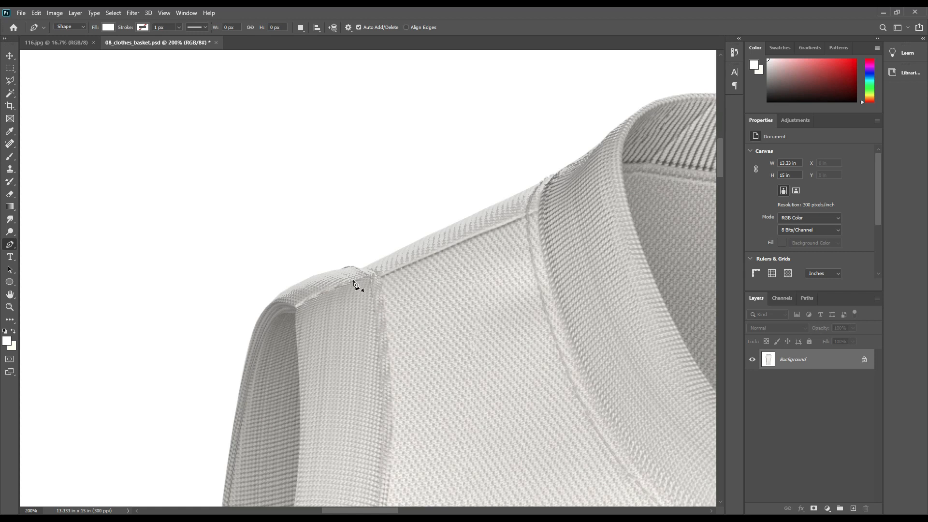
click(259, 318)
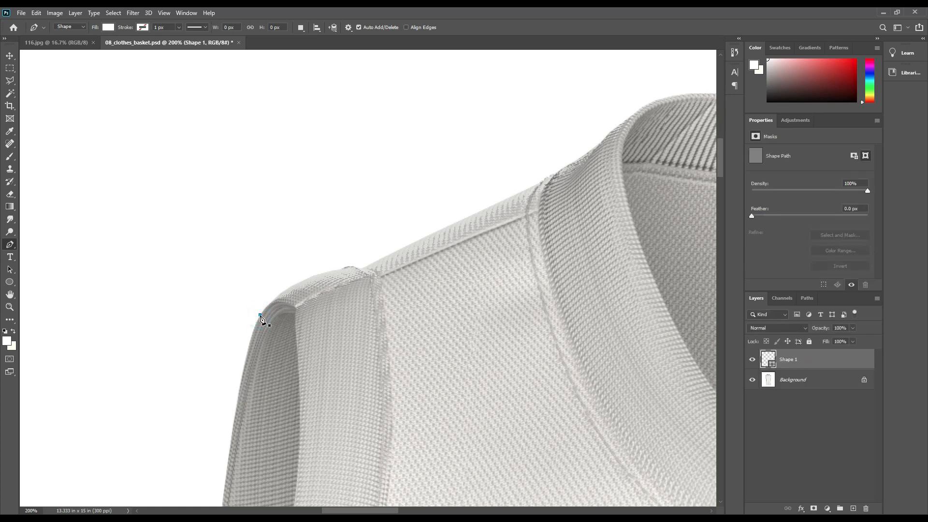
click(359, 269)
click(637, 111)
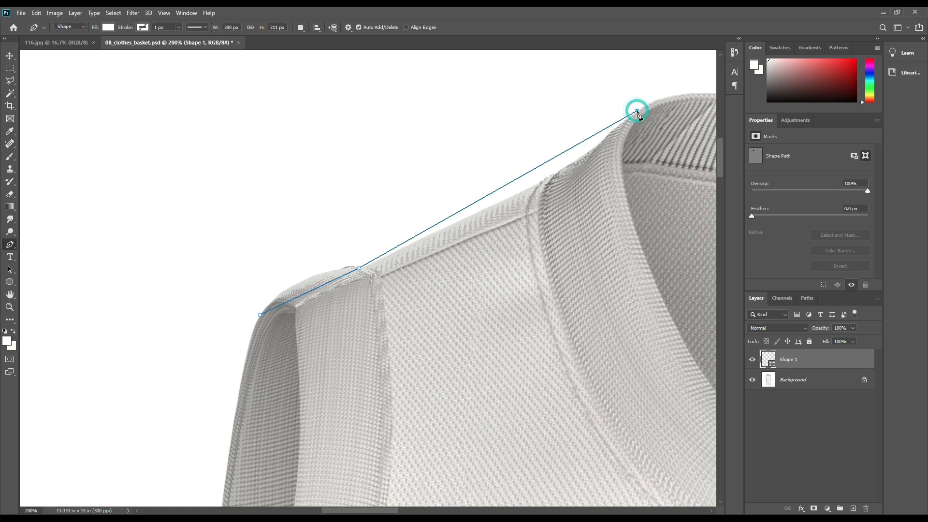
Continue the straight-segment outline across the back collar and down the right shoulder to the upper armhole corner.
drag(643, 203, 355, 206)
drag(569, 213, 519, 262)
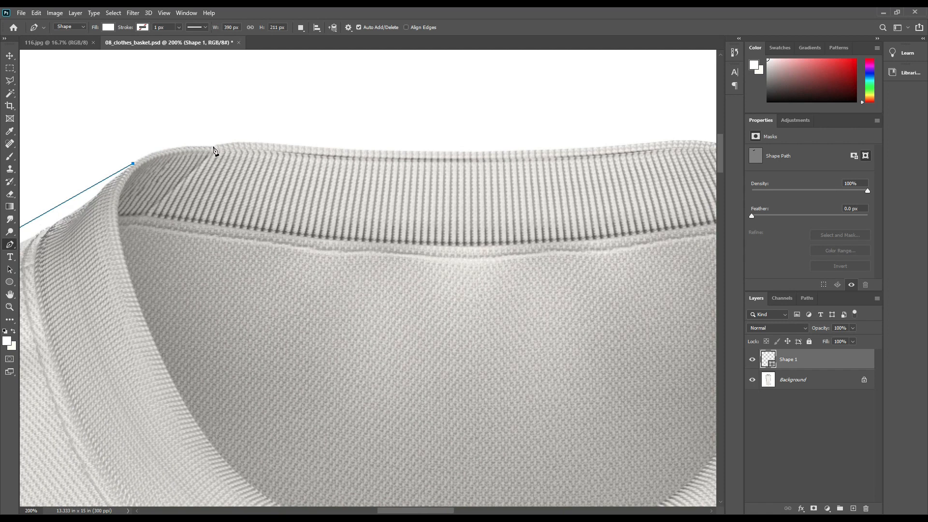
click(214, 146)
drag(594, 244, 306, 246)
click(428, 149)
drag(495, 233, 391, 201)
click(504, 207)
drag(568, 252, 451, 212)
click(497, 187)
click(497, 209)
Continue the outline around the right armhole and down the right side to the hem's right corner.
drag(554, 368, 522, 195)
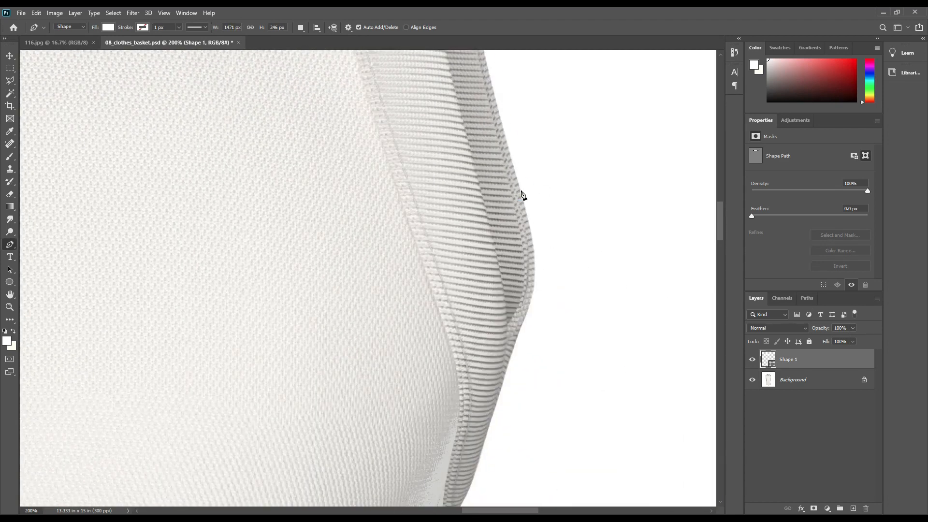
click(521, 192)
drag(572, 297, 582, 199)
click(471, 299)
drag(525, 425, 514, 356)
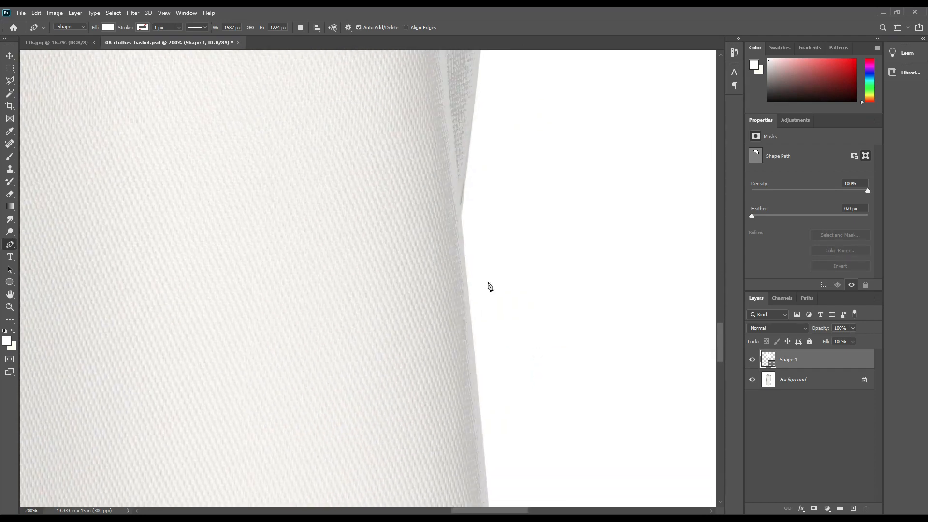
scroll(555, 336, down, 10)
click(513, 328)
click(466, 383)
Carry the outline along the bottom hem and around the shirt's lower left corner.
drag(301, 361, 671, 367)
drag(394, 363, 677, 371)
click(316, 408)
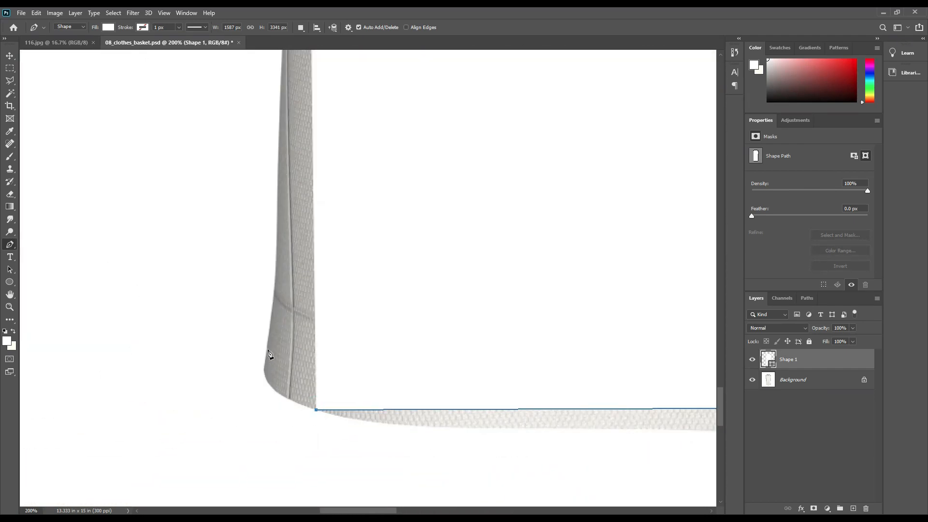
click(265, 339)
Set the shape layer's opacity to 0% so the left side of the shirt is visible for tracing.
drag(398, 250, 399, 430)
drag(497, 238, 482, 309)
key(0)
key(0)
Trace up the left side and armhole and close the outline, making a shape about 1717 × 3341 px.
click(438, 243)
click(452, 308)
drag(499, 102, 541, 320)
click(399, 249)
drag(556, 87, 457, 476)
click(362, 213)
Switch to the Add Anchor Point tool with the whole shirt outline in view.
right_click(9, 246)
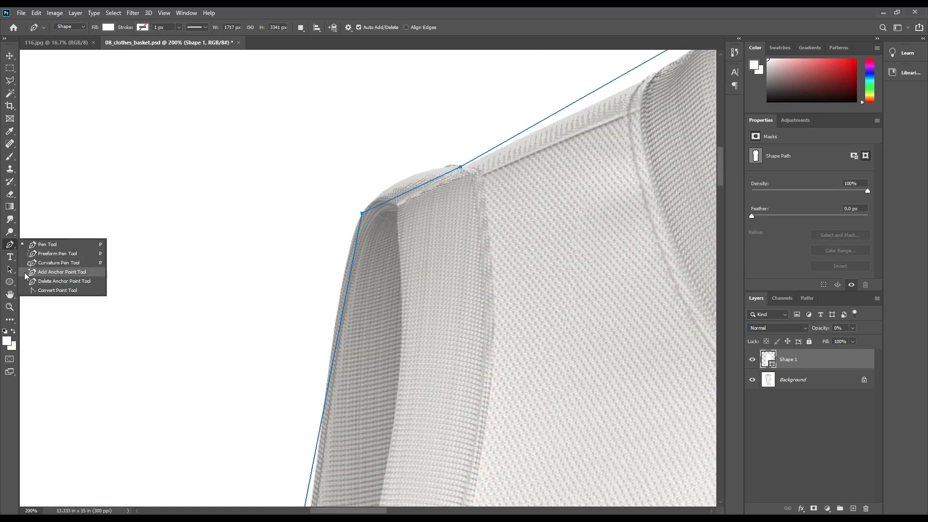
click(437, 11)
key(ctrl+minus)
key(ctrl+minus)
key(ctrl+minus)
key(ctrl+minus)
key(ctrl+minus)
key(ctrl+0)
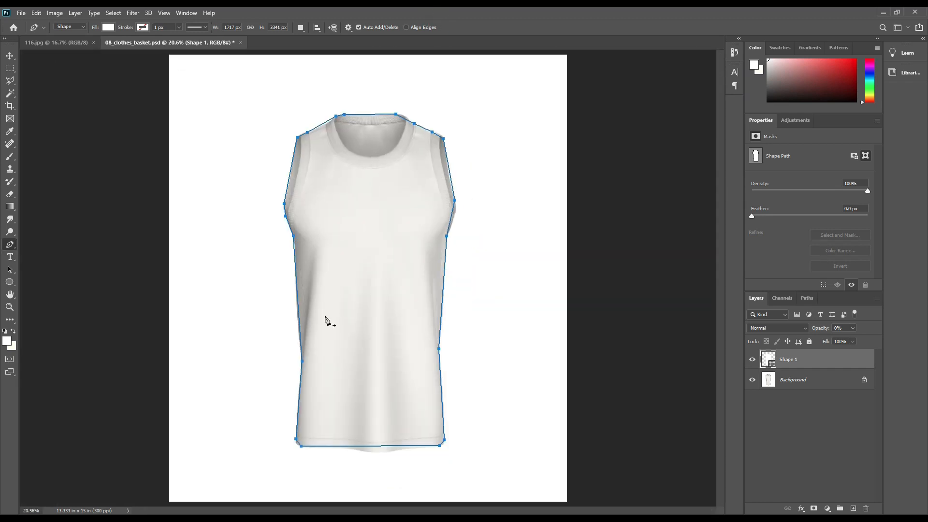
right_click(10, 240)
click(51, 274)
Add anchor points along the left shoulder cap and shoulder seam, and bend the path to the fabric edge.
key(ctrl+1)
drag(244, 213, 310, 342)
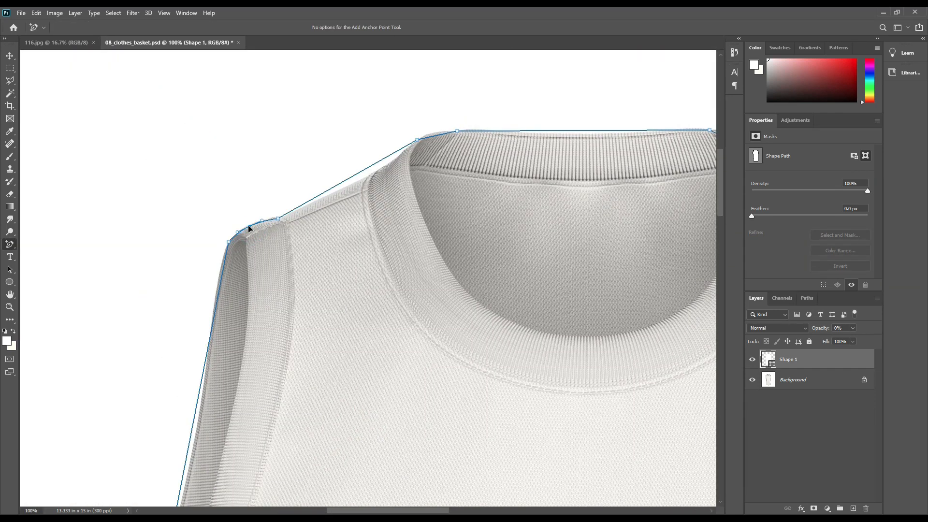
key(ctrl+plus)
key(ctrl+plus)
drag(210, 201, 430, 402)
drag(268, 303, 276, 298)
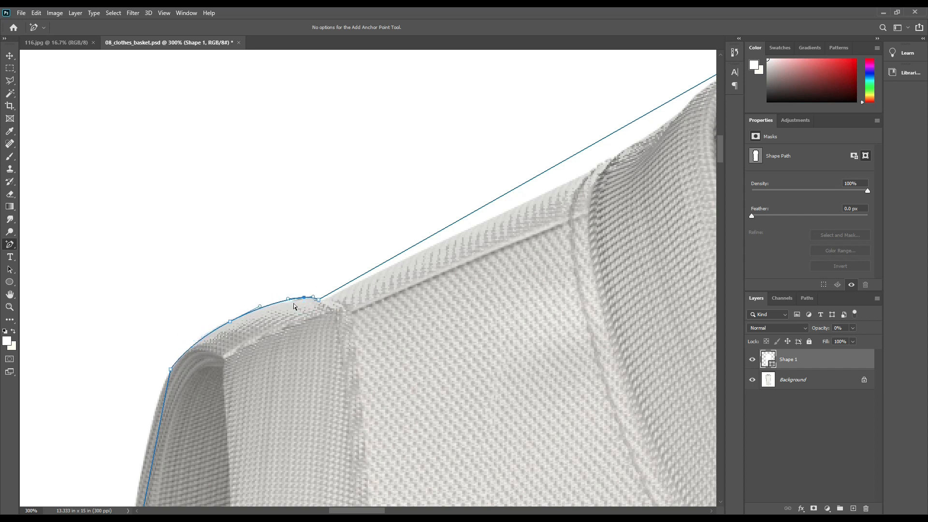
drag(591, 150, 613, 157)
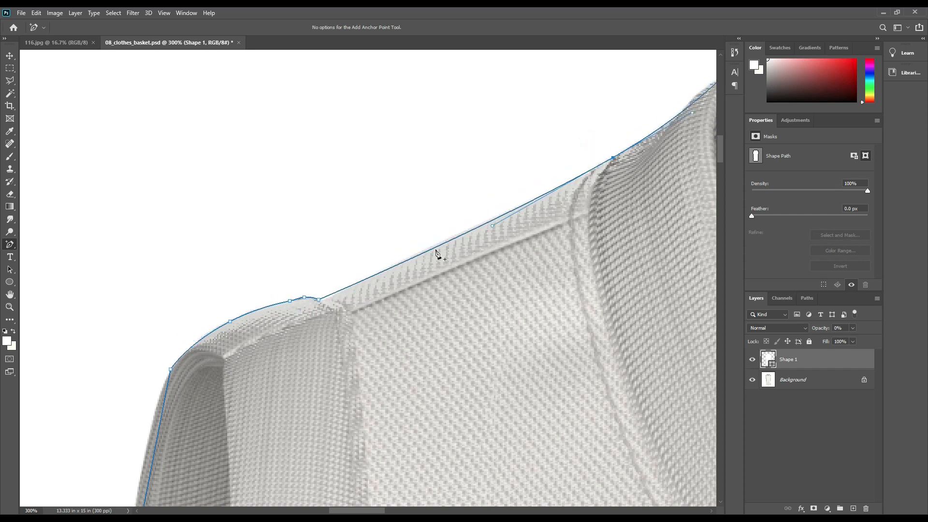
drag(436, 248, 438, 243)
drag(326, 295, 326, 298)
Add an anchor point on the collar's left curve and nudge it up and left onto the edge.
drag(631, 199, 358, 310)
click(397, 262)
key(Left)
key(Left)
key(Up)
Add an anchor point at the left end of the back collar and nudge it upward onto the ribbing's edge.
drag(530, 195, 329, 293)
click(268, 233)
key(Up)
key(Up)
key(Up)
key(Up)
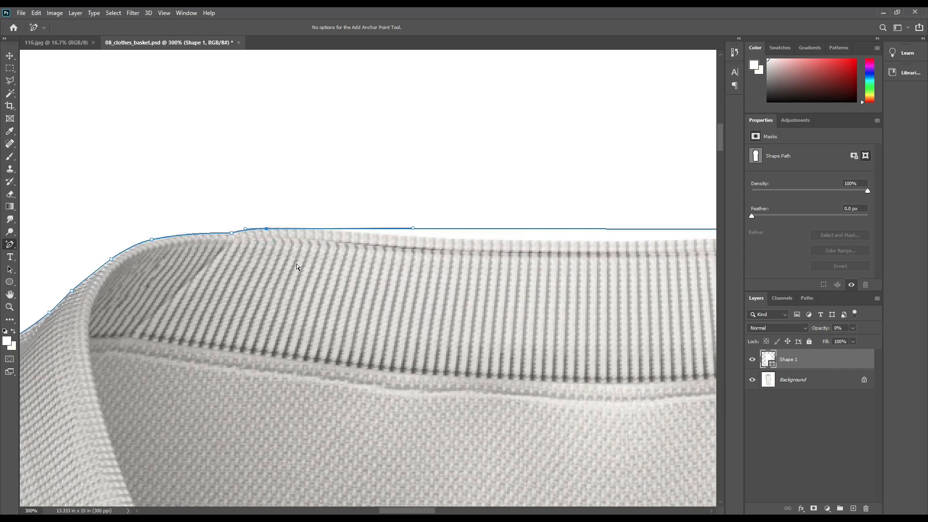
Add anchor points on the middle and left half of the back collar line and nudge them down to its dip.
drag(616, 294, 417, 281)
click(408, 215)
key(Down)
key(Down)
key(Down)
key(Down)
key(Down)
key(Down)
key(Down)
key(Down)
key(Down)
click(233, 223)
key(Down)
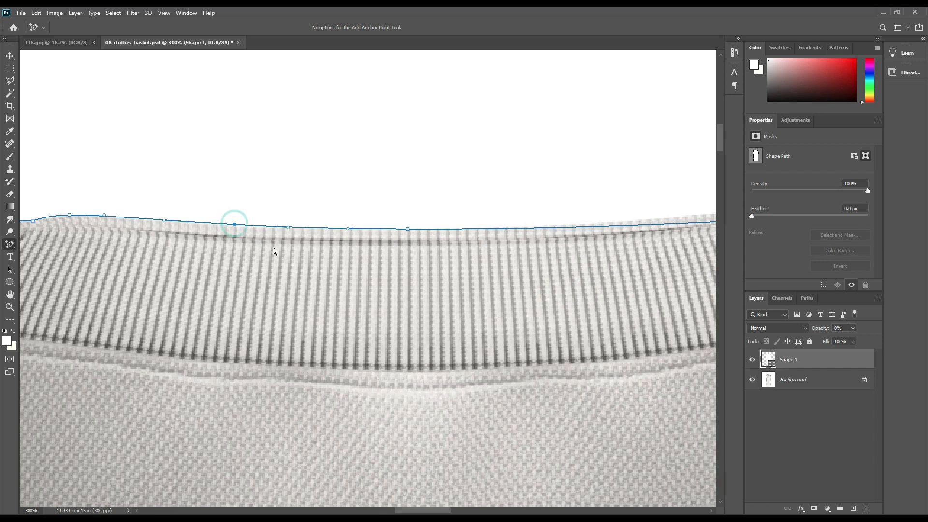
Add two anchor points on the right half of the back collar and nudge them vertically onto its edge.
drag(610, 290, 280, 310)
click(386, 242)
key(Up)
key(Up)
key(Up)
key(Up)
key(Up)
key(Up)
click(268, 241)
key(Down)
Add an anchor point at the collar's right corner and move it up and slightly right to round the curve.
drag(499, 339, 332, 342)
click(415, 305)
key(shift+Up)
key(shift+Up)
key(shift+Up)
key(Down)
key(Down)
key(Down)
key(Right)
key(Right)
key(Right)
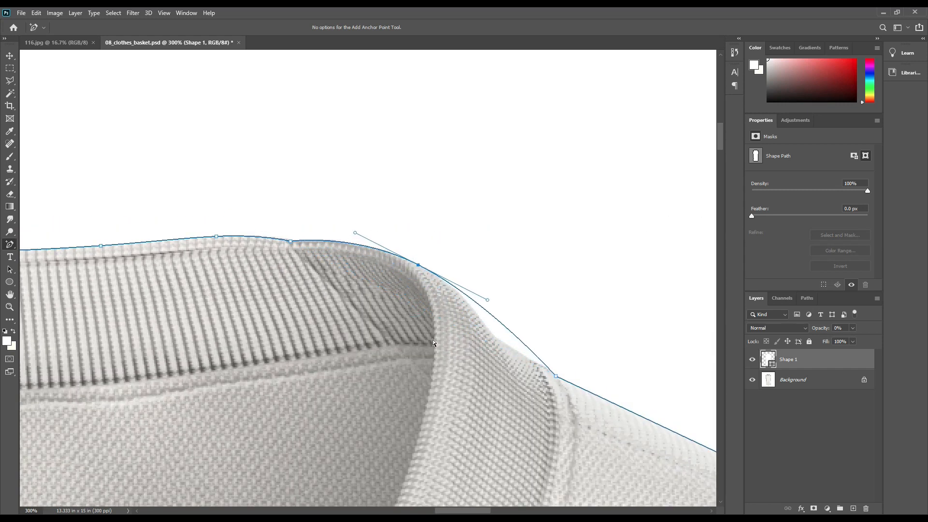
Add an anchor point between the collar's right corner and the shoulder seam, and nudge it down and left onto the fabric.
click(506, 328)
key(Down)
key(Down)
key(Down)
key(Down)
key(Down)
key(Down)
key(Left)
key(Left)
key(Left)
key(Left)
key(Left)
key(Left)
key(Left)
key(Left)
Refine the right collar slope with an anchor point nudged up and right and another beside the shoulder seam.
click(464, 303)
key(Up)
key(Up)
key(Right)
key(Right)
click(536, 363)
Bend the outline around the right shoulder cap and add anchor points nudged down along the right shoulder edge.
drag(638, 367, 451, 337)
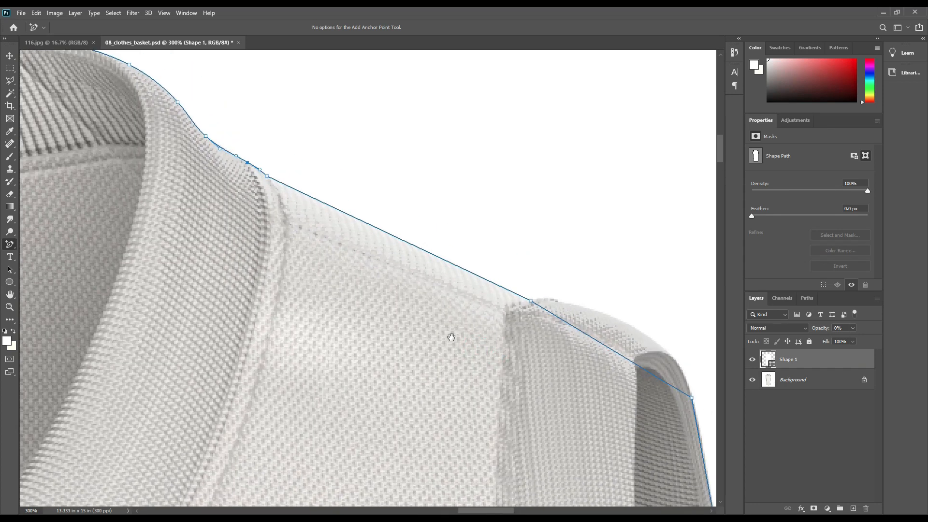
drag(589, 342, 633, 328)
click(549, 302)
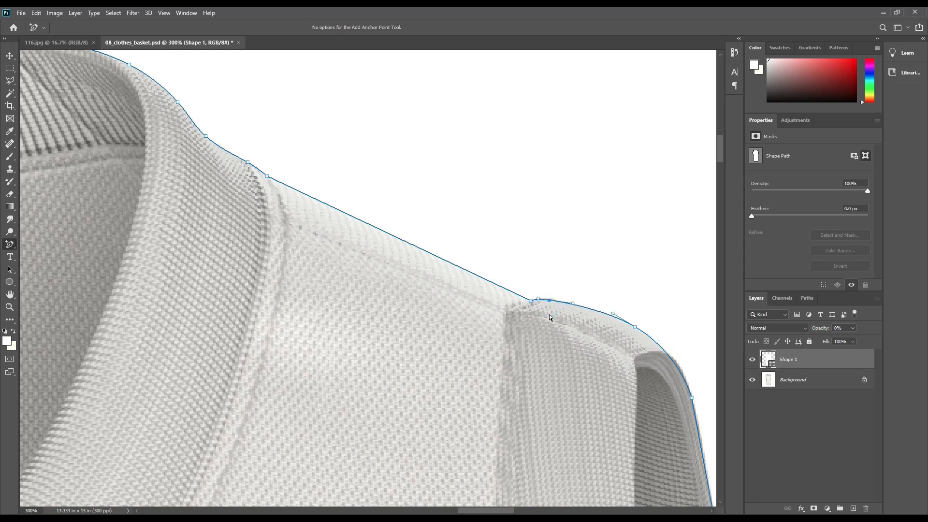
key(Down)
key(Down)
click(426, 252)
key(Down)
click(282, 183)
key(Down)
Add anchor points on the right armhole's rounded top and upper outer edge, nudging them to follow the ribbing.
drag(643, 360, 464, 279)
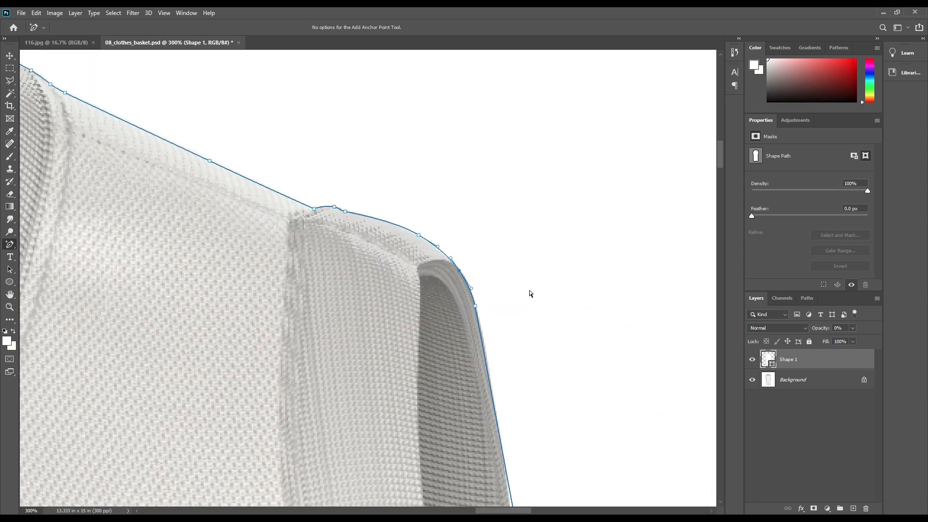
scroll(531, 295, down, 3)
scroll(531, 270, down, 4)
key(Left)
key(Left)
key(Left)
drag(533, 193, 542, 360)
click(422, 120)
key(Right)
key(Right)
Add and adjust anchor points around the right armhole's lower bulge so the path follows its outer edge.
drag(498, 158, 512, 253)
drag(528, 425, 502, 121)
drag(397, 309, 433, 303)
drag(461, 180, 464, 181)
drag(455, 179, 501, 284)
click(457, 242)
key(Left)
key(Left)
click(474, 286)
key(Right)
key(Up)
key(Up)
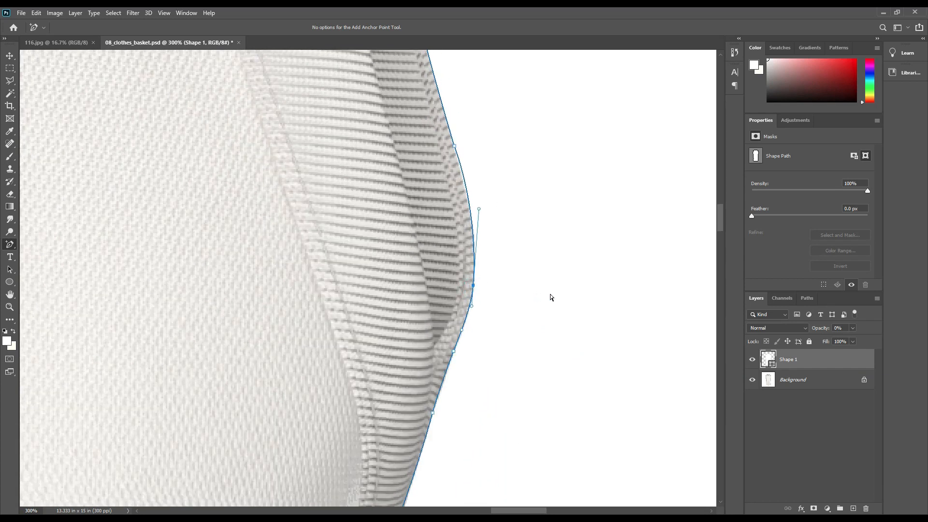
Adjust the path around the right armhole's lower bulge and add nudged anchor points along the ribbing down to the underarm corner.
drag(478, 209, 477, 217)
drag(466, 464, 510, 81)
click(405, 234)
key(Right)
key(Right)
key(Right)
key(Right)
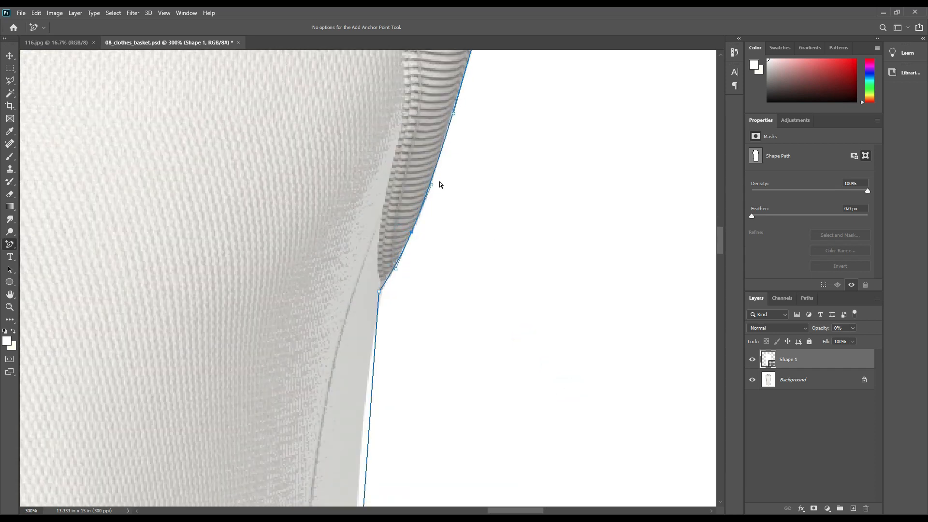
click(447, 129)
drag(379, 291, 377, 315)
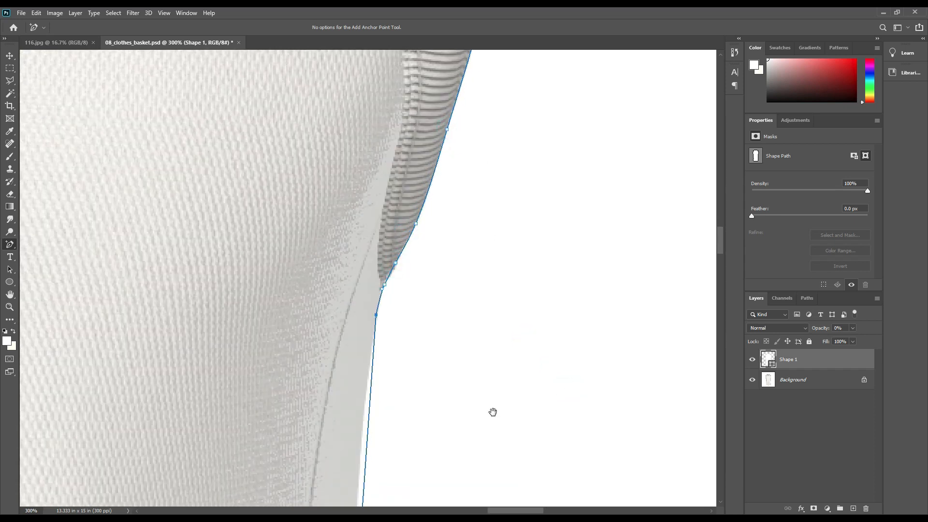
Add and shift anchor points down the right side of the garment so the path follows its edge toward the hem.
drag(359, 474, 370, 332)
drag(460, 400, 487, 248)
drag(531, 422, 579, 107)
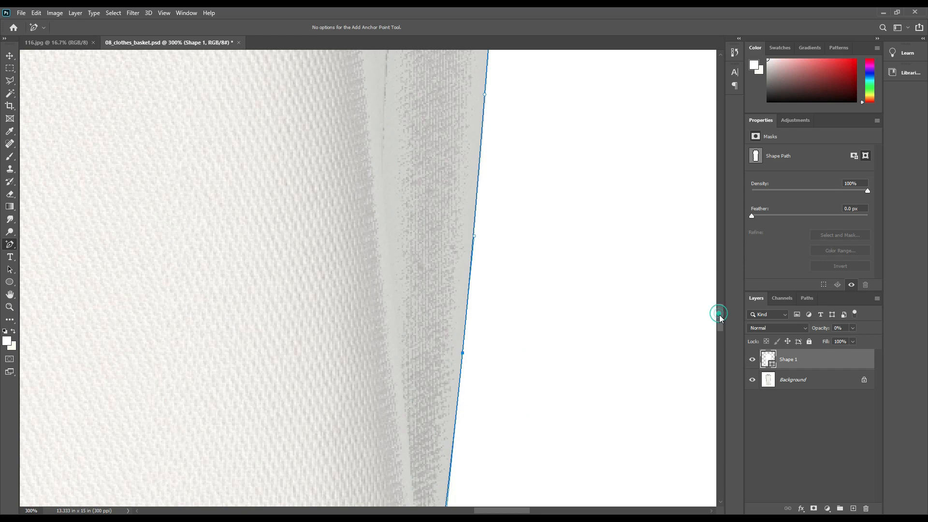
drag(509, 444, 511, 122)
drag(450, 450, 410, 145)
drag(445, 474, 472, 208)
drag(467, 450, 471, 164)
drag(489, 260, 483, 262)
drag(466, 411, 489, 424)
Bend the path along the bottom hem with anchor points moved onto the curved fabric edge.
drag(170, 411, 551, 305)
drag(170, 377, 551, 271)
drag(265, 252, 263, 340)
drag(670, 317, 671, 293)
drag(522, 281, 628, 290)
click(445, 247)
drag(414, 266, 414, 236)
drag(658, 337, 350, 298)
click(425, 242)
Refine the path at the left end of the hem and around the lower-left corner with adjusted anchor points.
drag(193, 242, 628, 264)
drag(424, 225, 425, 230)
drag(461, 270, 312, 291)
click(402, 253)
drag(290, 270, 543, 317)
drag(354, 222, 320, 233)
drag(306, 217, 306, 212)
click(342, 253)
Move anchor points on the lower left side inward and outward so the path follows the garment up past the waist.
drag(415, 97, 451, 337)
drag(368, 221, 373, 221)
drag(464, 82, 459, 454)
drag(505, 68, 512, 459)
drag(498, 77, 507, 454)
click(433, 137)
drag(433, 136, 414, 138)
drag(560, 212, 571, 405)
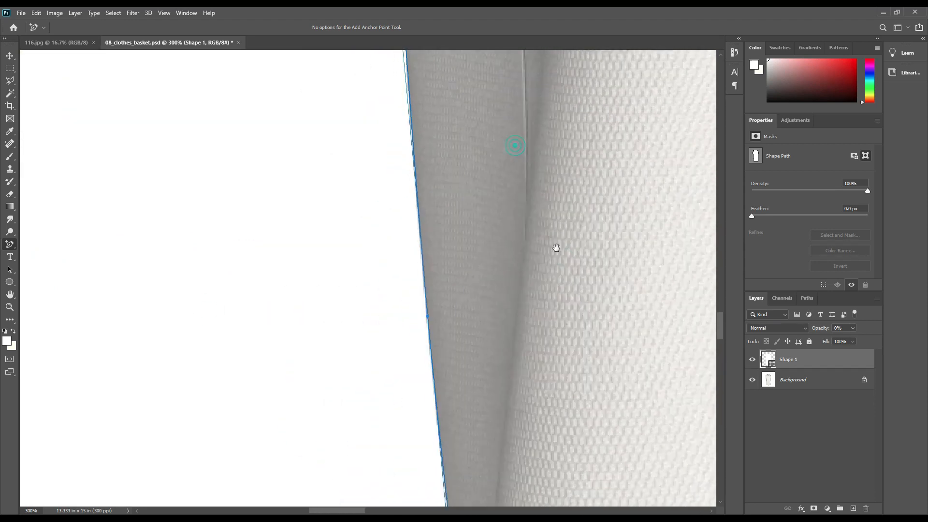
Add two anchor points on the left side below the armhole and shift them slightly left onto the fabric edge.
drag(527, 87, 580, 459)
drag(559, 216, 567, 416)
drag(570, 244, 609, 357)
click(519, 464)
drag(519, 464, 514, 464)
click(511, 314)
drag(511, 314, 508, 314)
Fit the path to the left armhole's outer edge by adding anchor points and pulling the bulge outward.
drag(597, 95, 621, 454)
drag(493, 67, 570, 408)
click(534, 273)
drag(471, 83, 492, 297)
drag(481, 208, 460, 207)
drag(522, 68, 498, 449)
drag(580, 73, 599, 379)
click(562, 208)
key(ctrl+0)
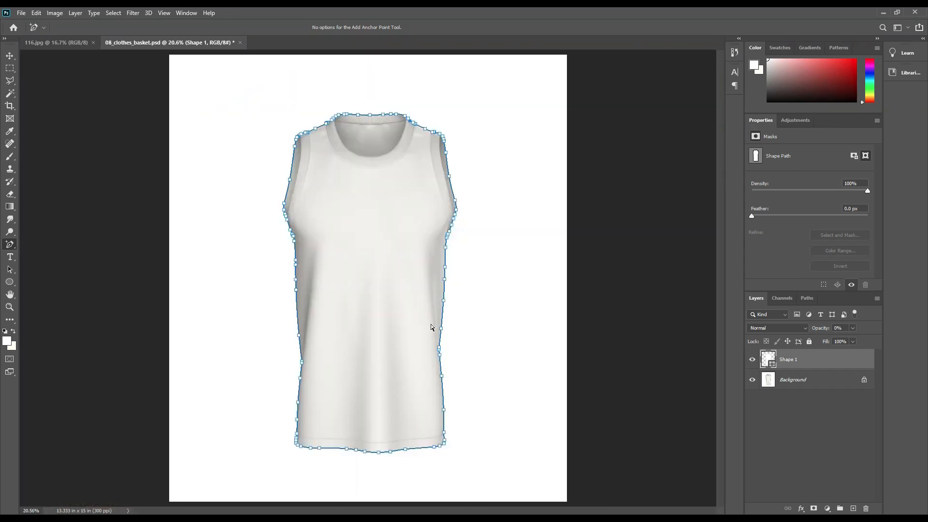
Above the Background layer, start a pen shape at the left shoulder tip and run it down the armhole ribbing's inner seam to the underarm.
click(803, 379)
key(ctrl+plus)
key(ctrl+plus)
key(ctrl+plus)
key(ctrl+plus)
drag(240, 159, 360, 387)
drag(333, 188, 434, 378)
key(ctrl+plus)
key(ctrl+plus)
drag(516, 195, 510, 295)
right_click(10, 244)
click(54, 242)
click(449, 158)
click(469, 181)
drag(519, 382, 529, 82)
drag(512, 317, 520, 177)
click(425, 93)
click(399, 363)
Close the left armhole shape with points outside the garment and set its opacity to 0%.
click(247, 194)
drag(249, 145, 346, 494)
click(406, 245)
click(501, 198)
click(546, 205)
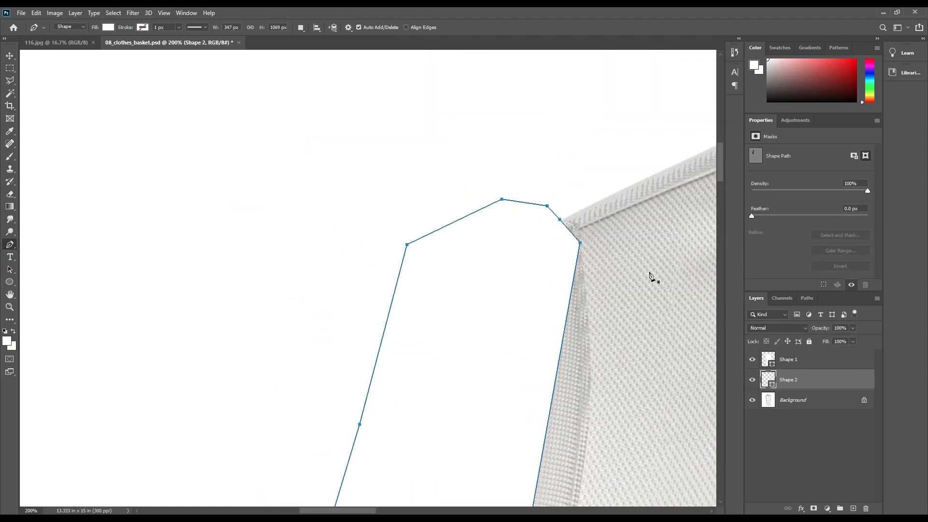
click(559, 222)
key(0)
key(0)
Add and drag anchor points on the left armhole shape so its inner side curves along the ribbing seam.
right_click(10, 244)
click(54, 271)
drag(442, 234, 418, 240)
drag(420, 308, 428, 310)
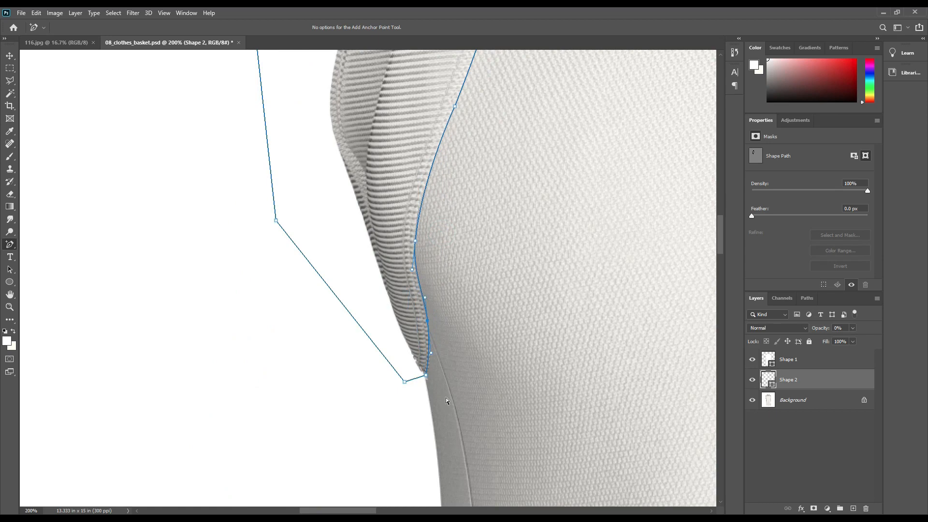
drag(629, 128, 603, 370)
drag(621, 145, 577, 358)
drag(617, 73, 588, 112)
drag(575, 473, 607, 128)
drag(555, 484, 581, 326)
drag(588, 212, 314, 483)
drag(624, 97, 396, 454)
Draw a closed pen shape around the collar, passing along its outer seam and above the neck, and set its opacity to 0%.
right_click(10, 244)
click(48, 244)
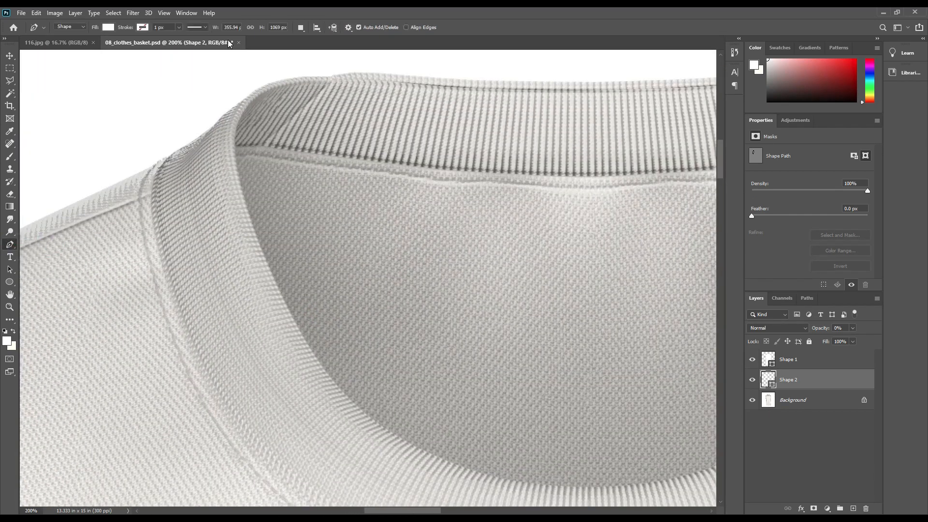
drag(419, 333, 384, 346)
click(132, 171)
mouse_move(283, 424)
mouse_down()
mouse_move(169, 210)
mouse_move(106, 255)
mouse_up()
click(159, 302)
click(472, 451)
click(518, 213)
click(85, 80)
key(0)
key(0)
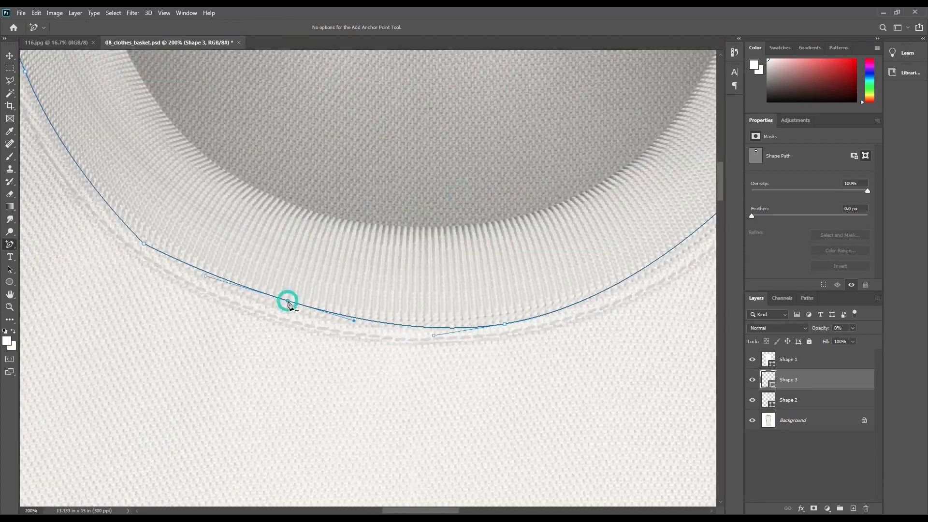
Bend the collar shape's lower and right segments onto the outer collar seam with added anchor points.
drag(286, 300, 166, 273)
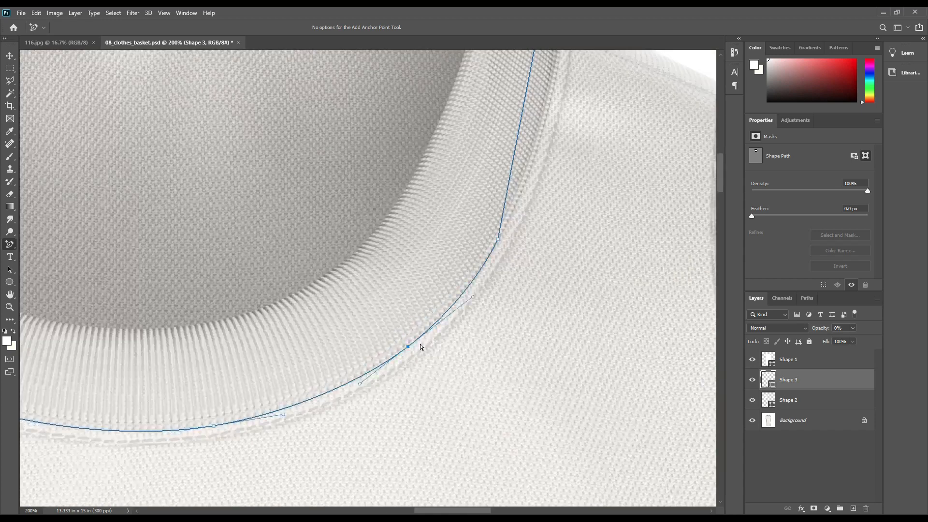
drag(483, 145, 457, 316)
drag(498, 273, 526, 271)
drag(447, 468, 437, 474)
drag(524, 199, 533, 193)
key(ctrl+minus)
drag(427, 201, 568, 197)
right_click(10, 245)
click(51, 271)
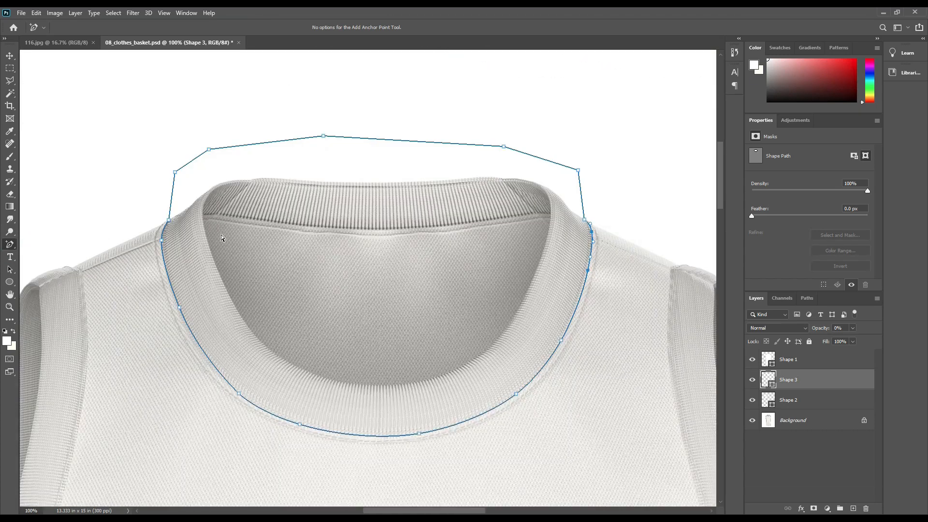
Draw a closed pen shape around the inner neck opening below the back collar ribbing and set its opacity to 0%.
key(ctrl+plus)
right_click(10, 245)
click(53, 240)
click(154, 235)
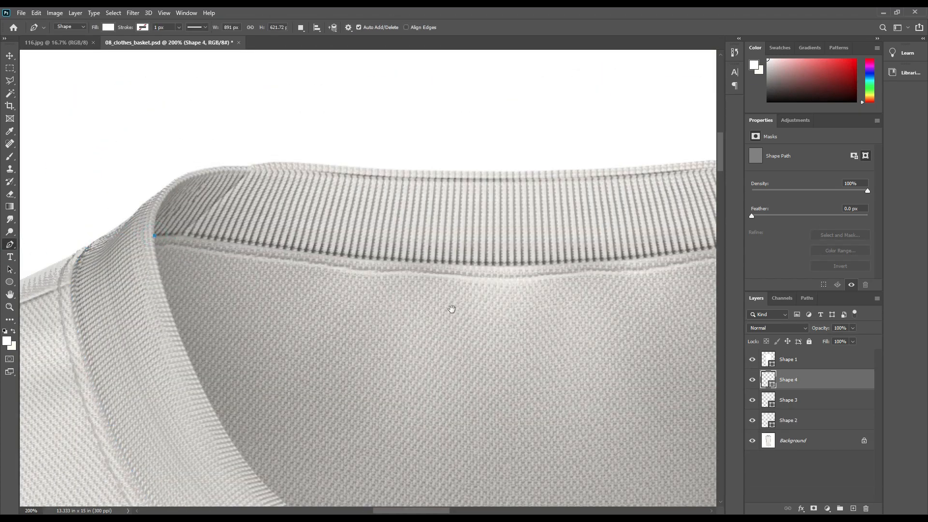
drag(366, 292, 110, 289)
click(594, 230)
drag(482, 349, 571, 215)
click(547, 374)
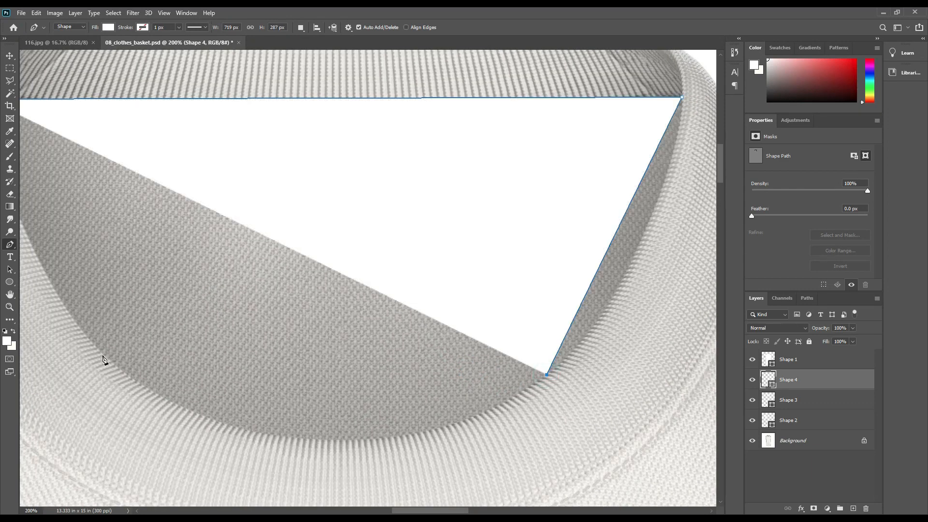
click(102, 353)
drag(104, 354, 230, 409)
click(112, 155)
key(0)
key(0)
Add anchor points along the bottom and right side of the neck opening shape, bending it to the collar's inner edge.
right_click(10, 245)
click(51, 270)
drag(172, 291, 153, 288)
drag(383, 290, 372, 365)
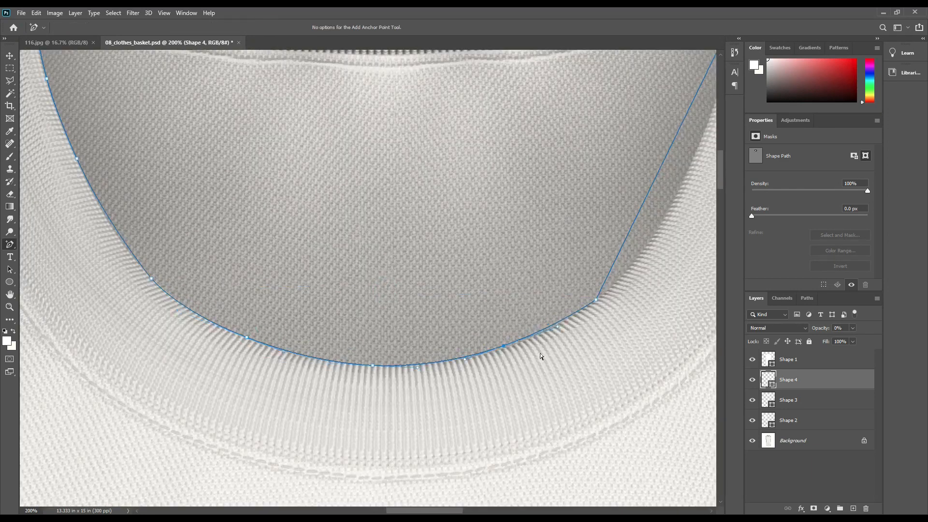
drag(570, 172, 404, 309)
drag(498, 298, 520, 312)
drag(545, 237, 550, 235)
Refine the neck opening shape's upper right side and top edge to follow the back collar's lower seam.
click(554, 159)
drag(226, 160, 227, 193)
drag(279, 257, 632, 274)
click(356, 193)
drag(595, 165, 335, 141)
key(ctrl+0)
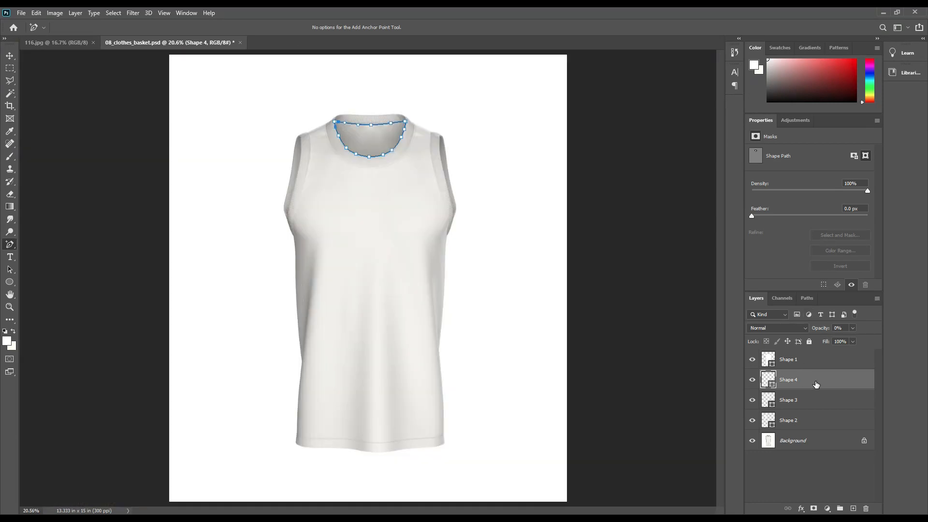
Move the Shape 2 layer above the Shape 3 layer.
key(ctrl+plus)
key(ctrl+plus)
key(ctrl+plus)
key(ctrl+plus)
key(ctrl+plus)
drag(624, 78, 418, 437)
click(772, 405)
click(772, 386)
click(772, 367)
click(771, 426)
drag(803, 427, 801, 393)
Draw a closed pen shape around the right armhole trim above the Shape 4 layer and set its opacity to 0%.
click(770, 424)
click(770, 386)
click(771, 360)
click(770, 382)
right_click(9, 244)
click(46, 243)
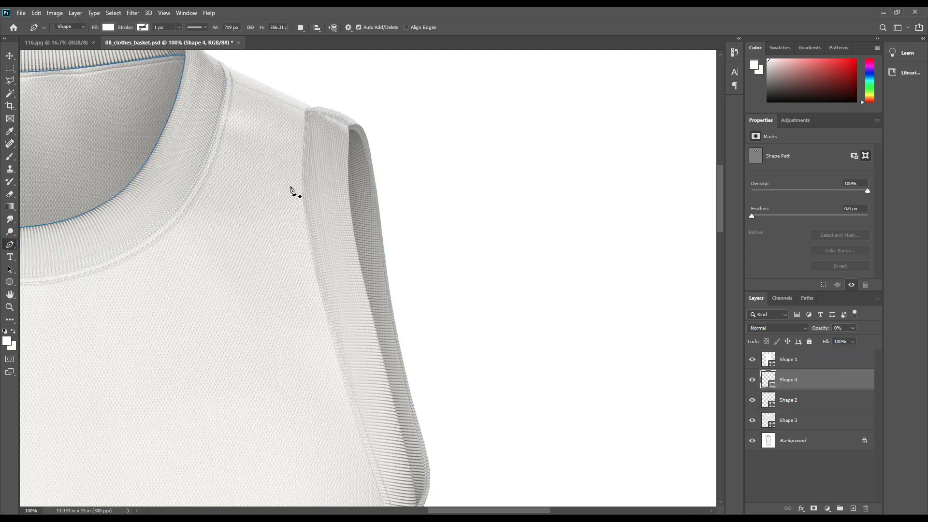
key(ctrl+plus)
drag(351, 114, 402, 364)
click(293, 194)
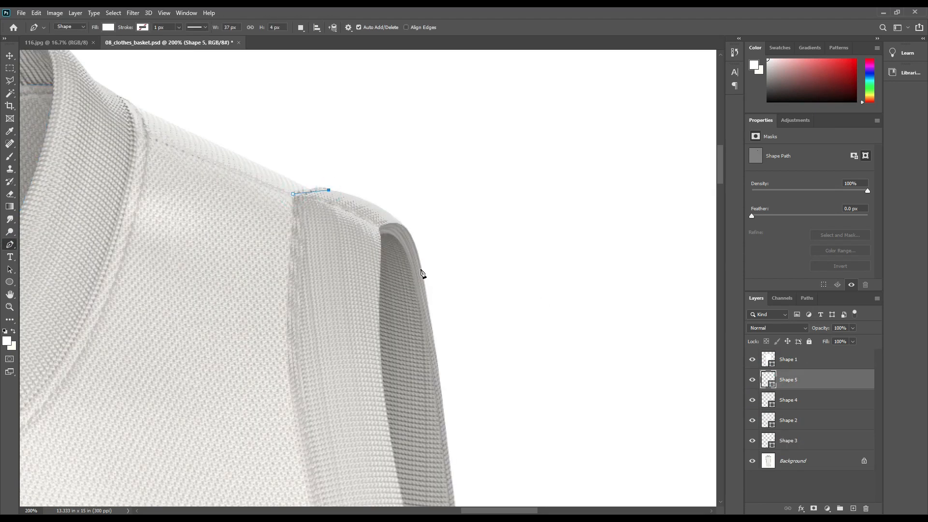
click(421, 268)
click(517, 175)
drag(511, 387, 534, 283)
click(459, 392)
click(492, 94)
key(0)
key(0)
Add anchor points along the right armhole shape's top, outer edge and lower end, bending it to the trim's outline.
drag(517, 90, 516, 87)
click(577, 127)
drag(578, 127, 594, 115)
drag(640, 278, 526, 222)
drag(575, 435, 534, 97)
drag(566, 237, 585, 235)
drag(575, 283, 570, 283)
drag(525, 404, 533, 406)
drag(513, 450, 517, 452)
Bend the right armhole shape's inner edge with more anchor points to follow the seam between trim and body.
drag(494, 361, 512, 360)
drag(483, 169, 552, 380)
drag(496, 146, 471, 146)
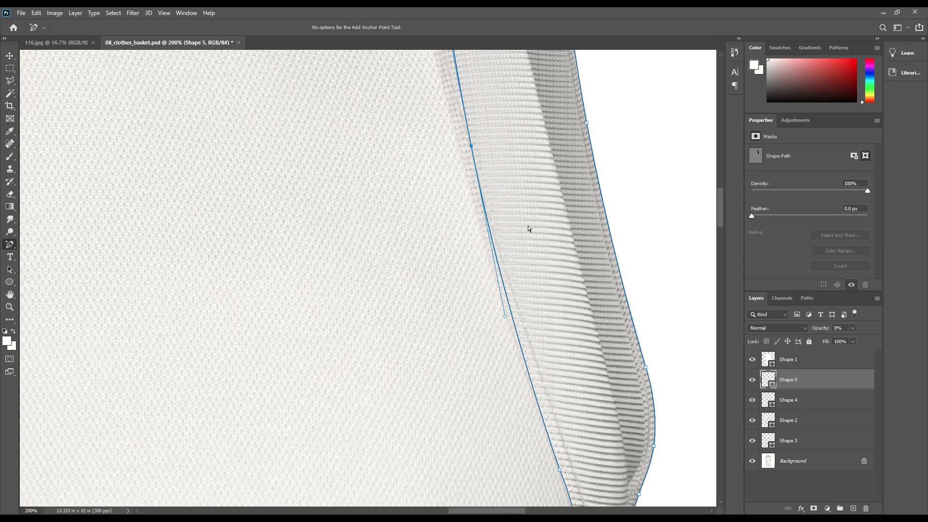
drag(522, 347, 516, 348)
drag(433, 56, 517, 503)
drag(515, 321, 490, 327)
drag(498, 218, 490, 219)
drag(503, 145, 499, 153)
drag(570, 500, 457, 55)
drag(454, 221, 446, 221)
key(ctrl+0)
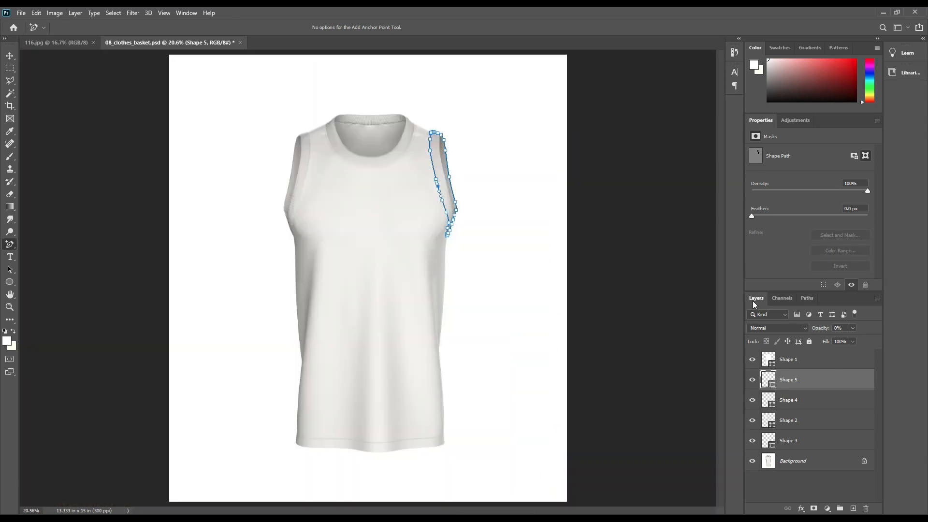
Group the five shape layers into a folder named Object ID.
click(786, 477)
click(768, 443)
click(769, 423)
click(770, 401)
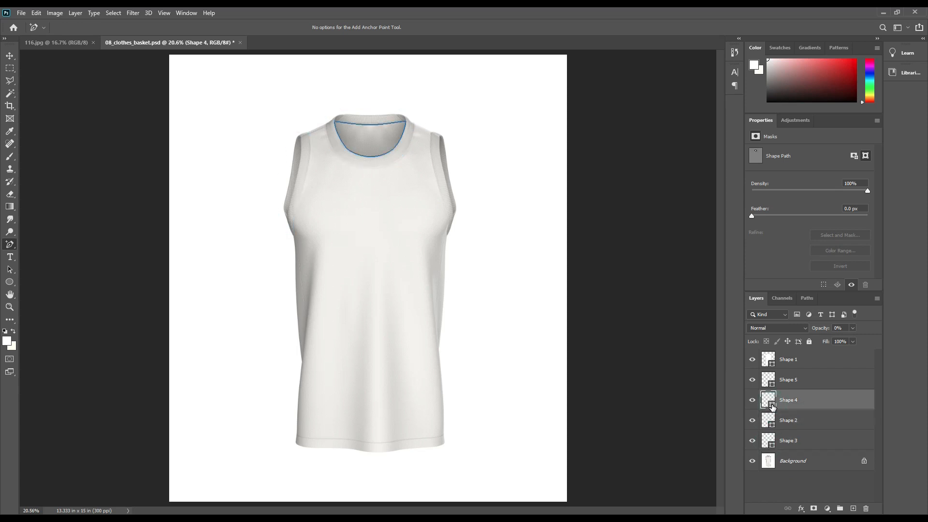
click(771, 384)
click(770, 361)
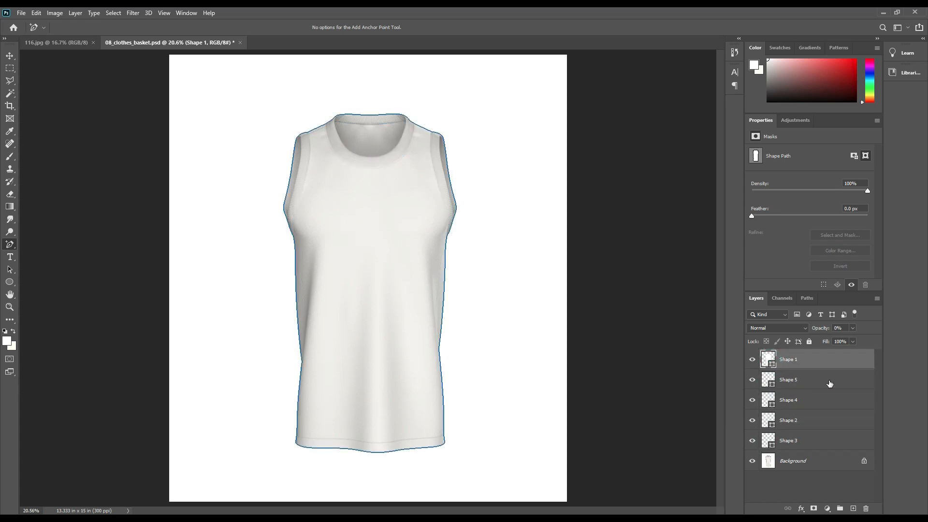
shift+click(808, 440)
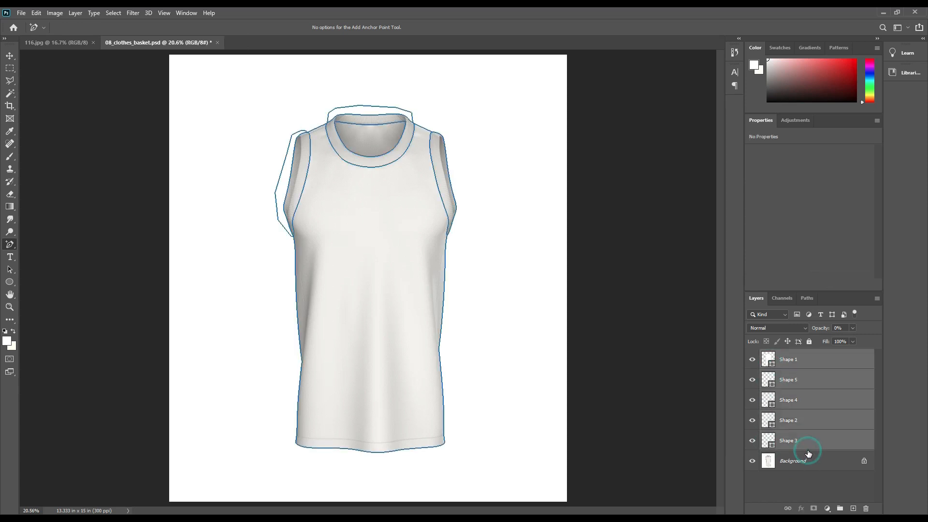
click(839, 507)
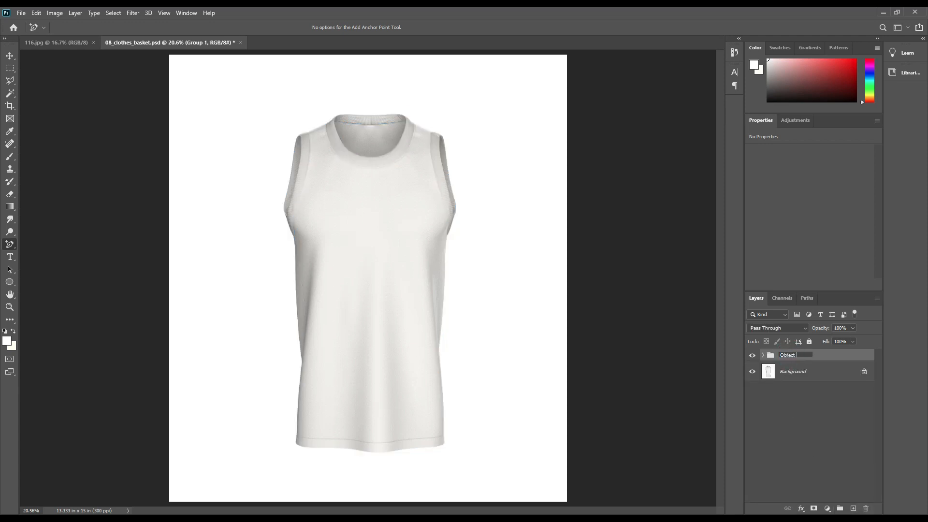
key(Return)
Draw a rectangle of about 1668 x 3499 px over the tank top, directly above the Background layer.
click(802, 376)
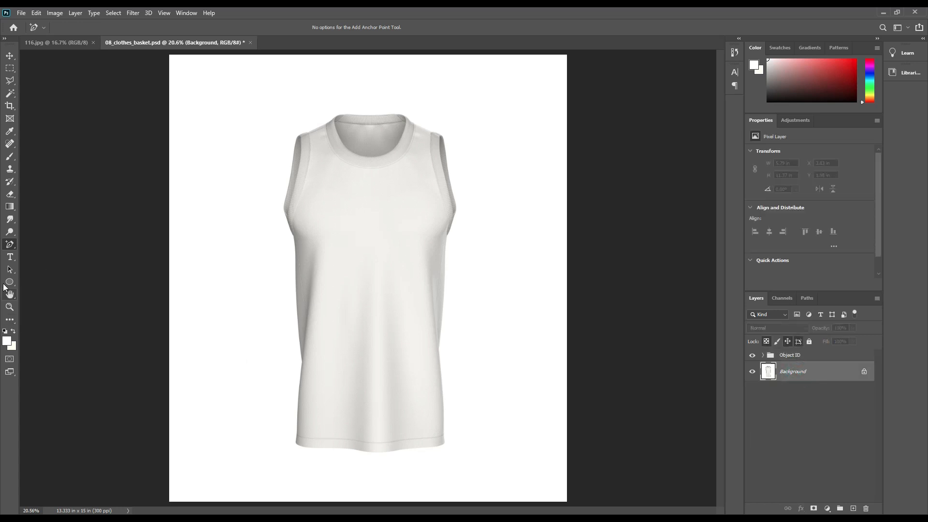
click(4, 285)
click(46, 281)
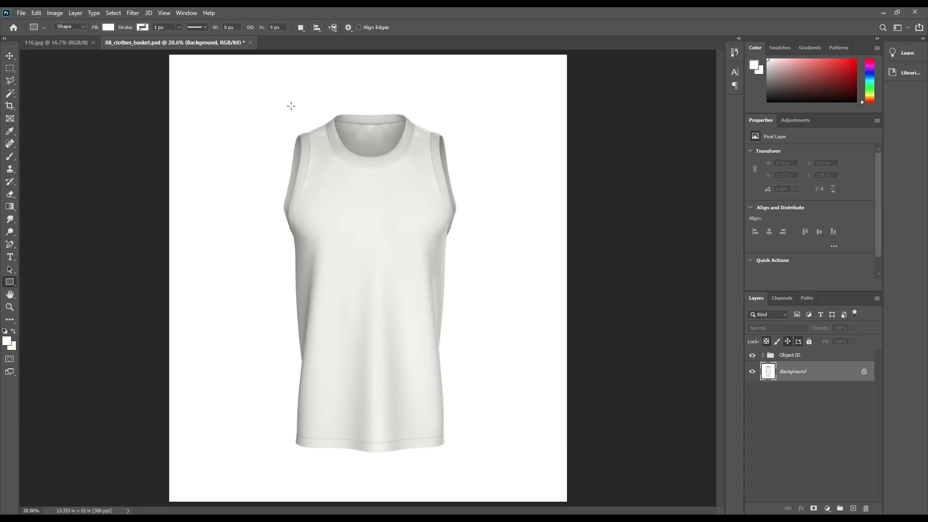
drag(291, 102, 451, 458)
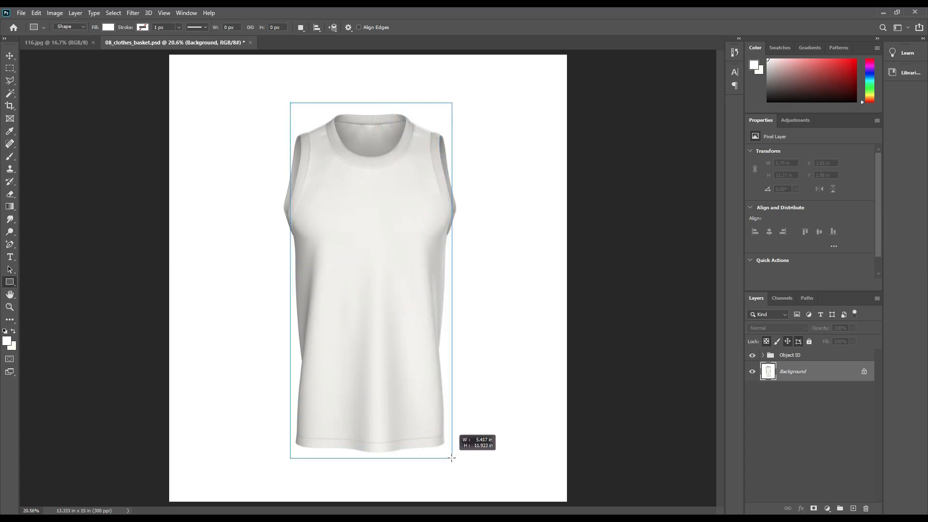
drag(452, 457, 456, 451)
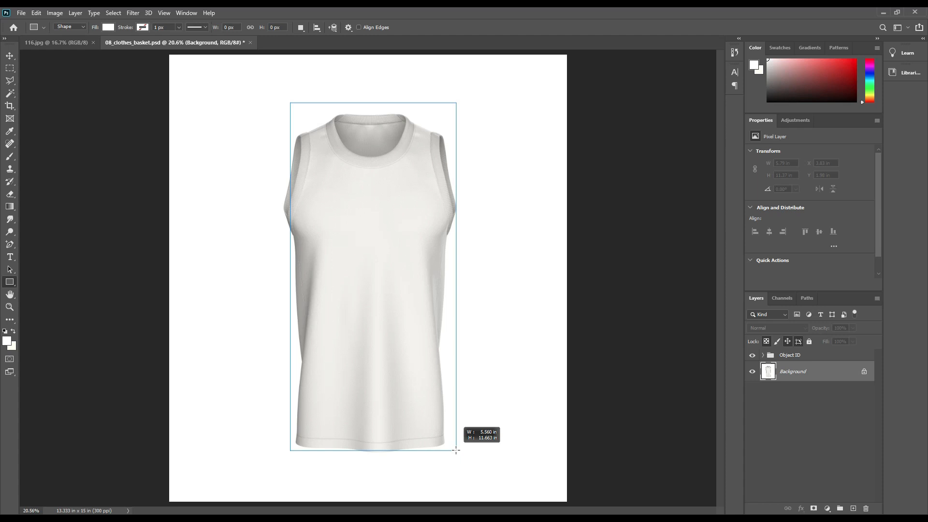
drag(456, 449, 456, 450)
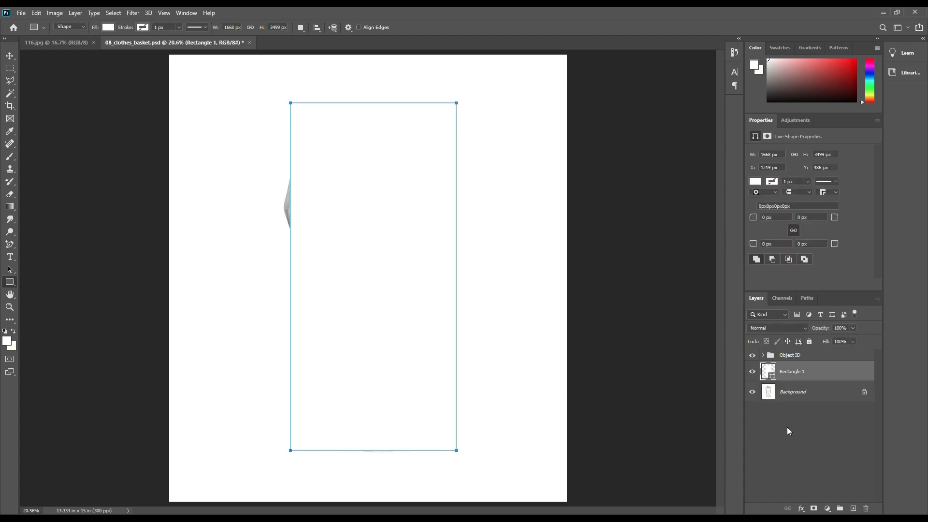
Change the rectangle's fill colour to bright red.
double_click(772, 376)
text(ff0000)
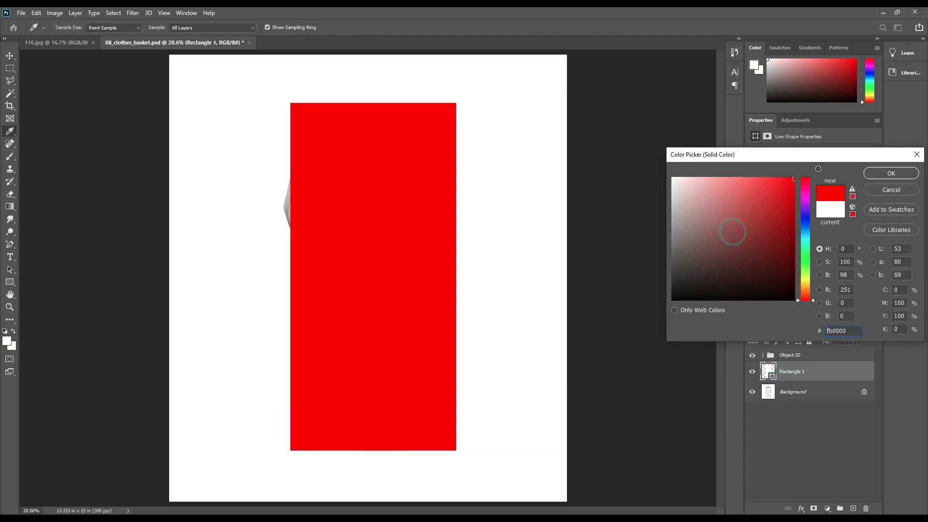
click(891, 173)
Nudge the red rectangle down to Y 510 px and lower its layer opacity to 48%.
key(v)
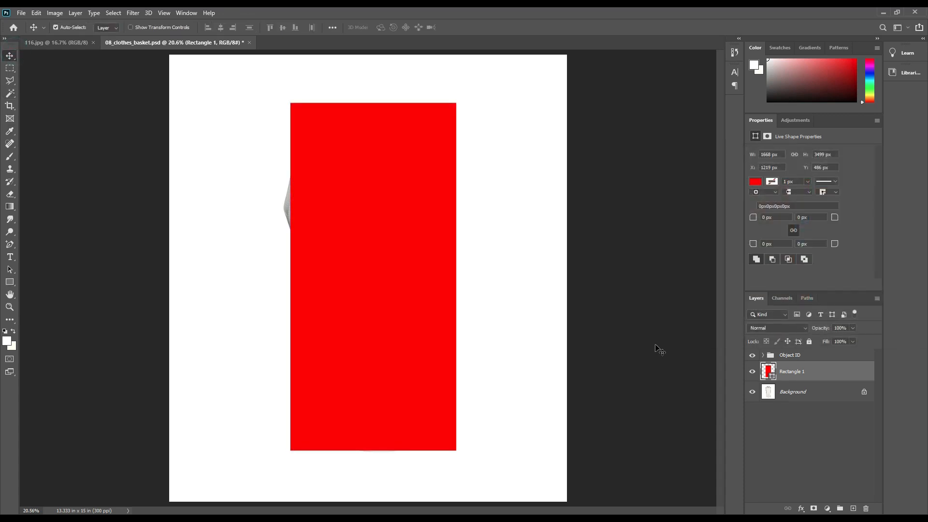
key(Down)
key(Down)
key(Down)
key(Down)
key(Down)
key(Down)
key(Down)
key(Down)
key(Down)
key(Down)
key(Down)
key(Down)
key(Down)
key(Down)
key(Down)
key(Down)
key(Down)
key(Down)
key(Down)
key(Down)
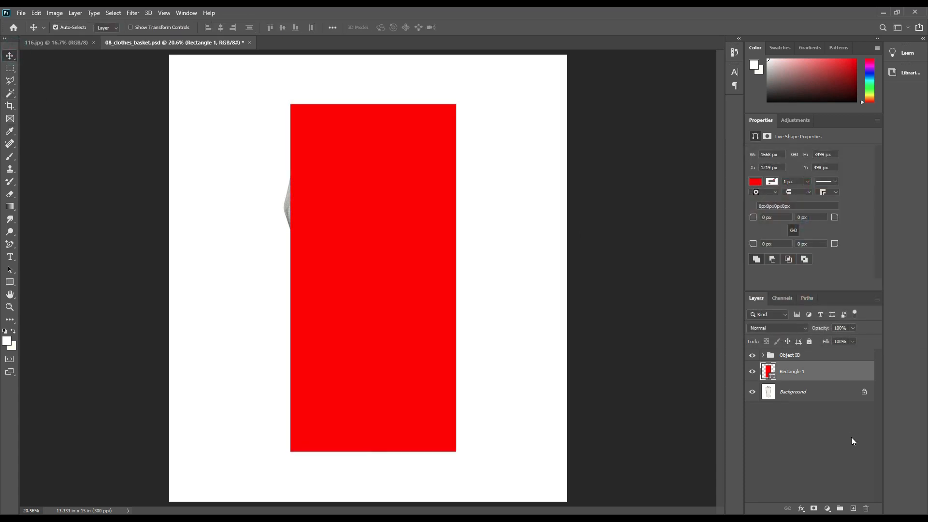
click(836, 327)
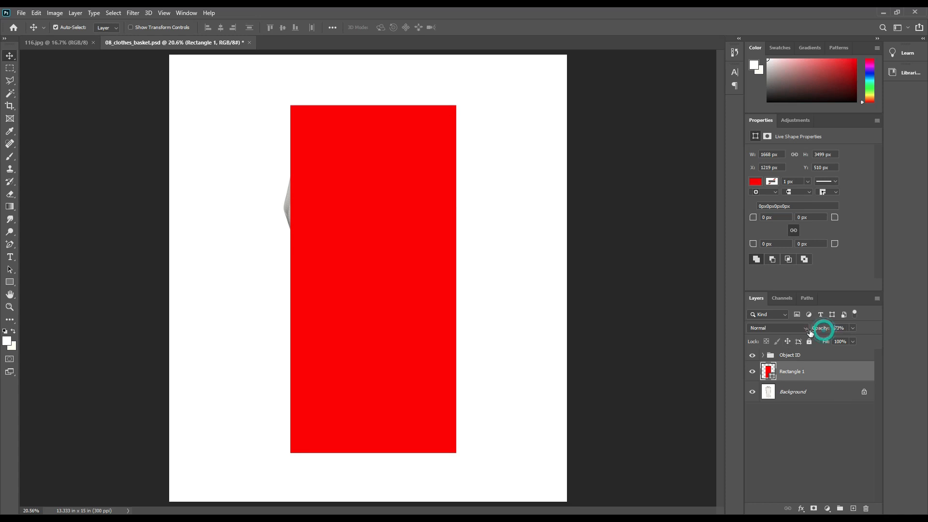
text(48)
key(Return)
Nudge the translucent rectangle to X 1188 px and Y 546 px, centring it over the tank top.
key(Down)
key(Down)
key(Down)
key(Down)
key(Down)
key(Down)
key(Down)
key(Down)
key(Down)
key(Down)
key(Down)
key(Down)
key(Down)
key(Down)
key(Down)
key(Down)
key(Down)
key(Down)
key(Down)
key(Down)
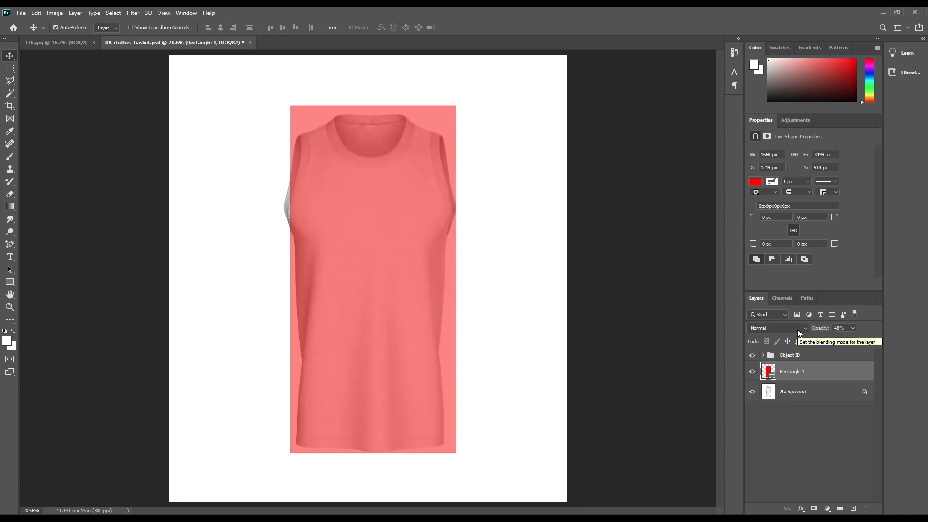
key(Left)
key(Left)
key(Left)
key(Left)
key(Left)
key(Left)
key(Left)
key(Left)
key(Left)
key(Left)
key(Left)
key(Left)
key(Left)
key(Left)
key(Left)
key(Left)
key(Left)
key(Left)
key(Left)
key(Left)
key(Left)
key(Left)
key(Left)
key(Left)
key(Left)
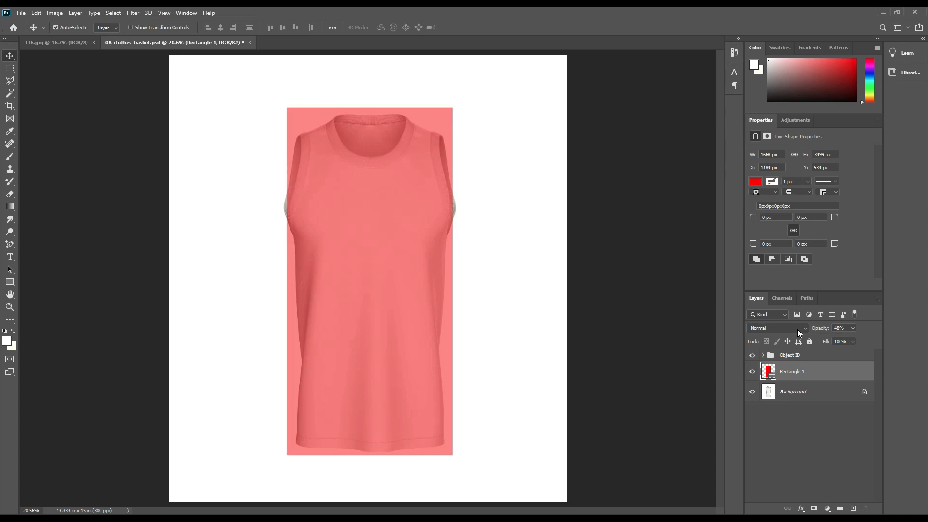
key(Right)
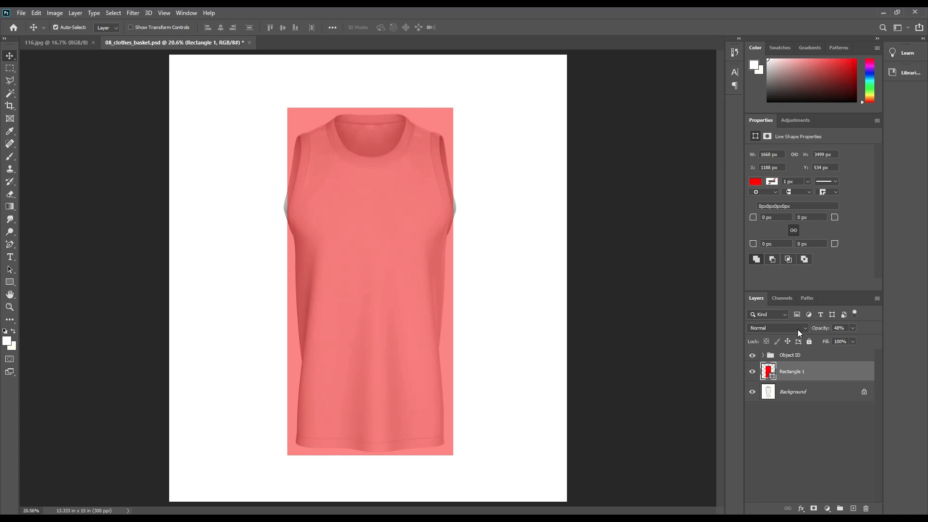
key(Down)
key(Down)
key(Down)
key(Down)
key(Down)
key(Down)
key(Down)
key(Down)
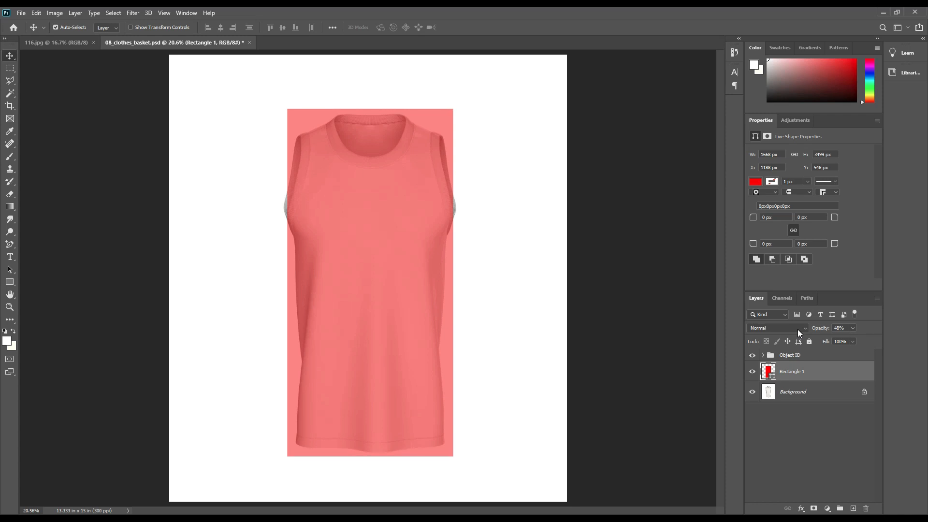
Restore the Rectangle 1 layer's opacity to 100% and convert it to a smart object.
drag(815, 330, 918, 354)
right_click(815, 369)
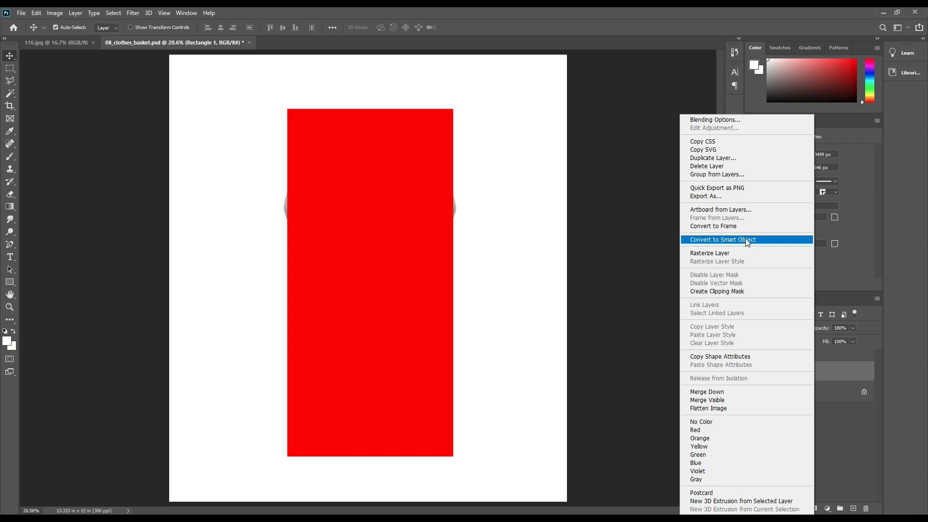
click(739, 240)
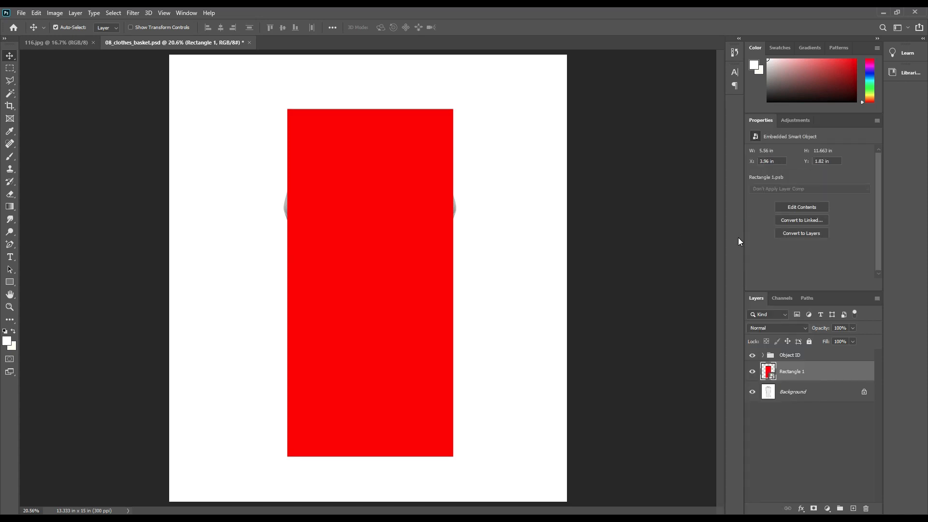
Load the Shape 1 outline as a selection and use it to add a layer mask to Rectangle 1.
click(764, 355)
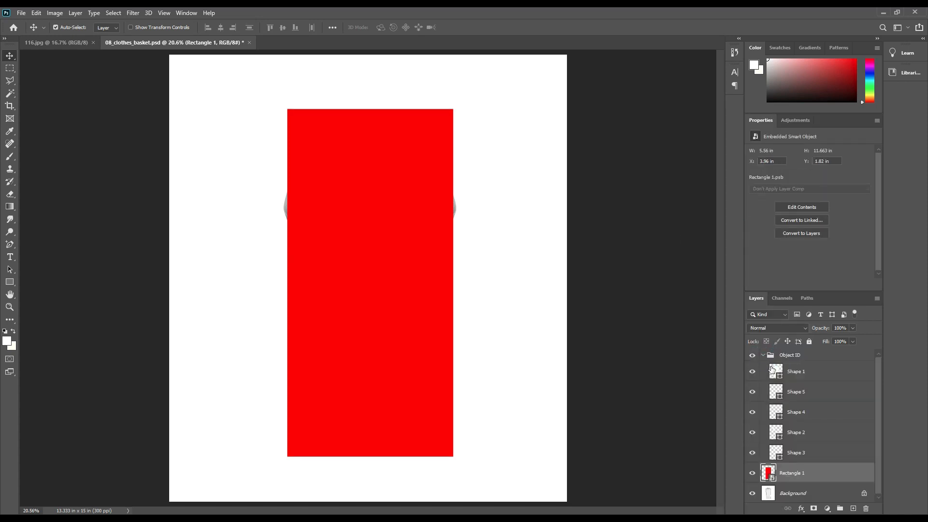
ctrl+click(779, 377)
ctrl+click(764, 356)
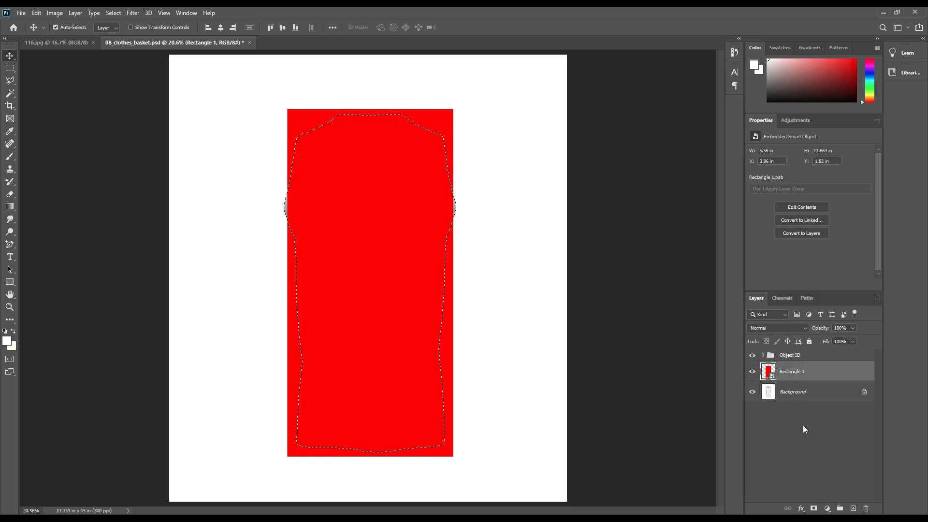
click(814, 509)
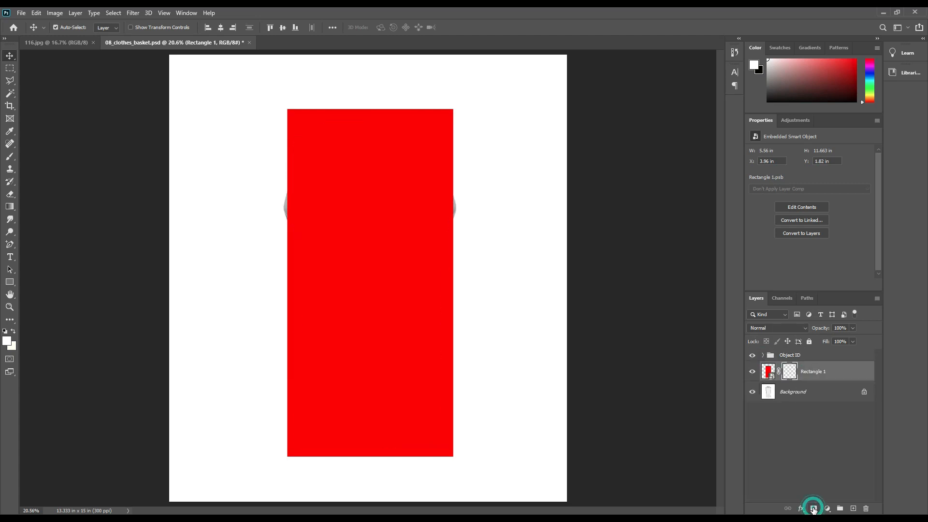
Load the combined outlines of Shape 5, Shape 4, Shape 2 and Shape 3 as one selection.
click(764, 356)
ctrl+click(778, 396)
ctrl+shift+click(778, 416)
ctrl+shift+click(779, 437)
ctrl+shift+click(778, 457)
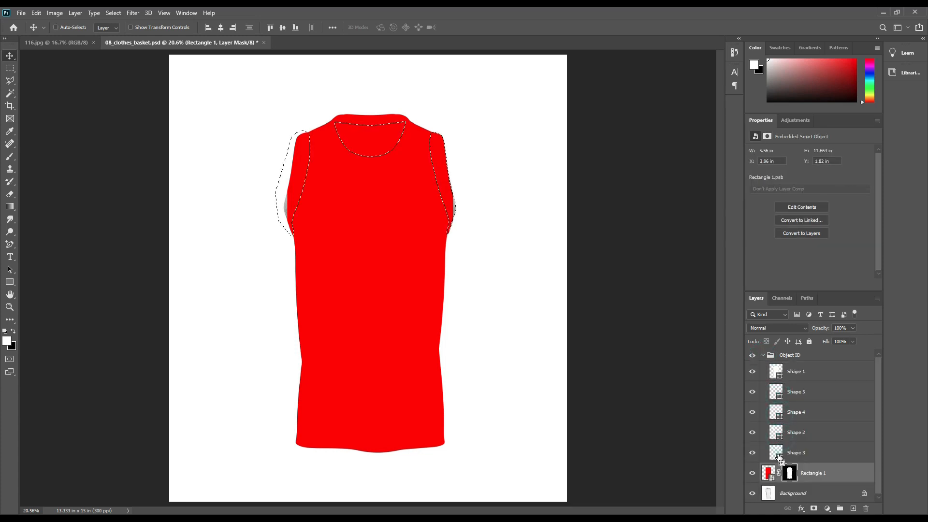
click(764, 356)
Activate the Rectangle 1 layer mask and set the foreground colour to black (000000).
click(790, 371)
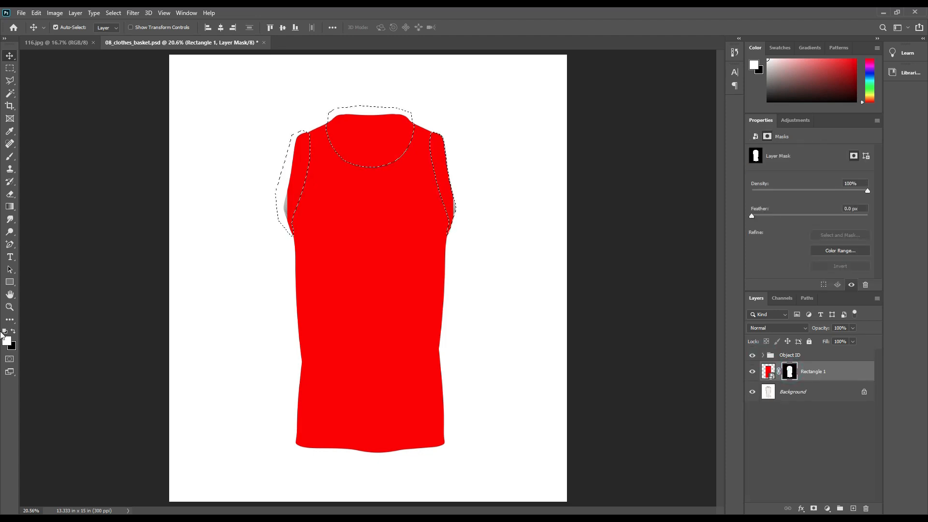
key(d)
click(7, 341)
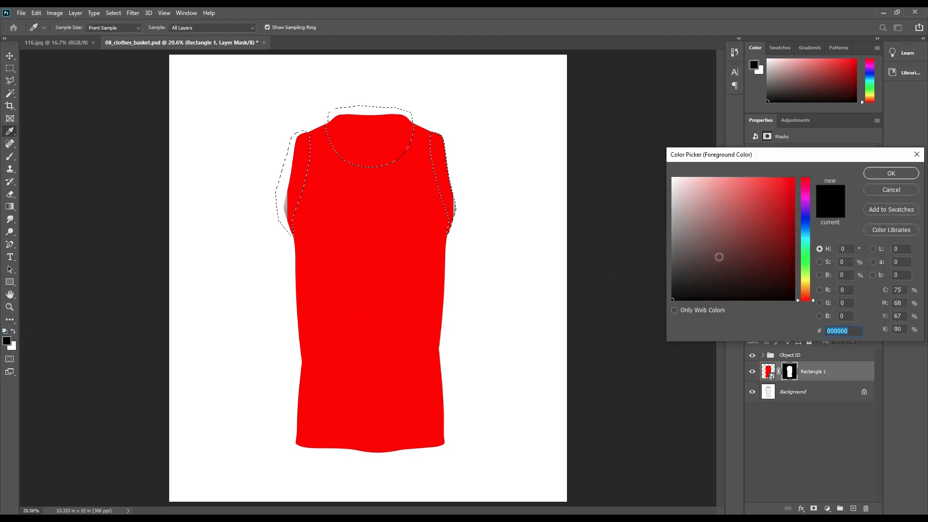
click(891, 173)
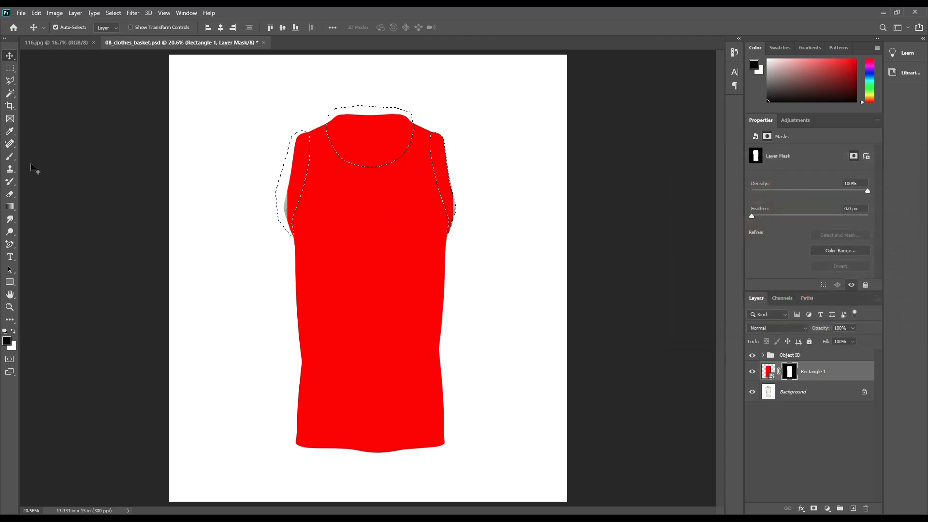
Paint the selected collar and armhole areas black on the Rectangle 1 layer mask with the Brush, and clear the selection.
click(8, 157)
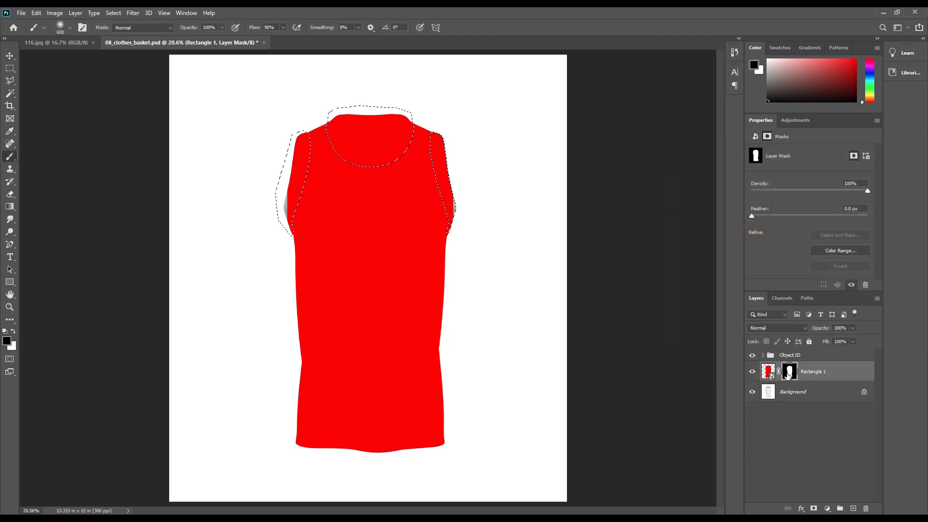
click(793, 374)
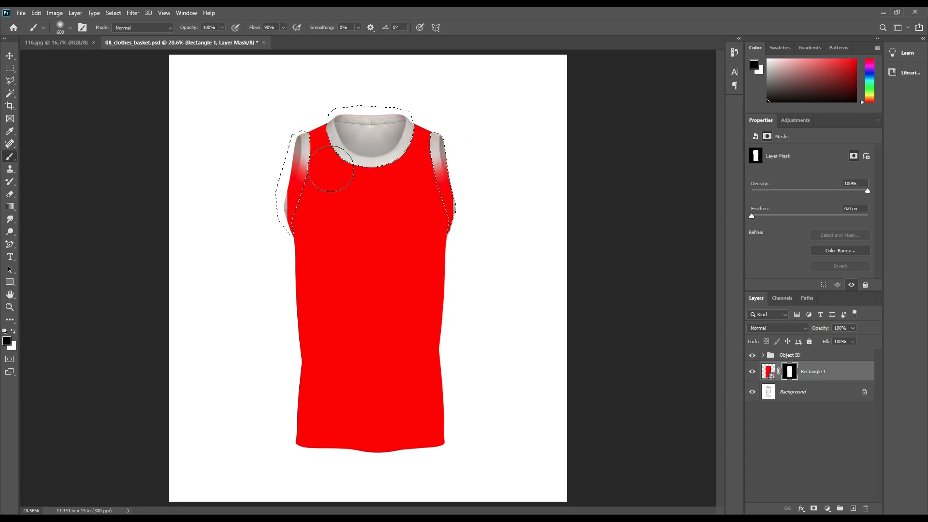
drag(293, 145, 288, 205)
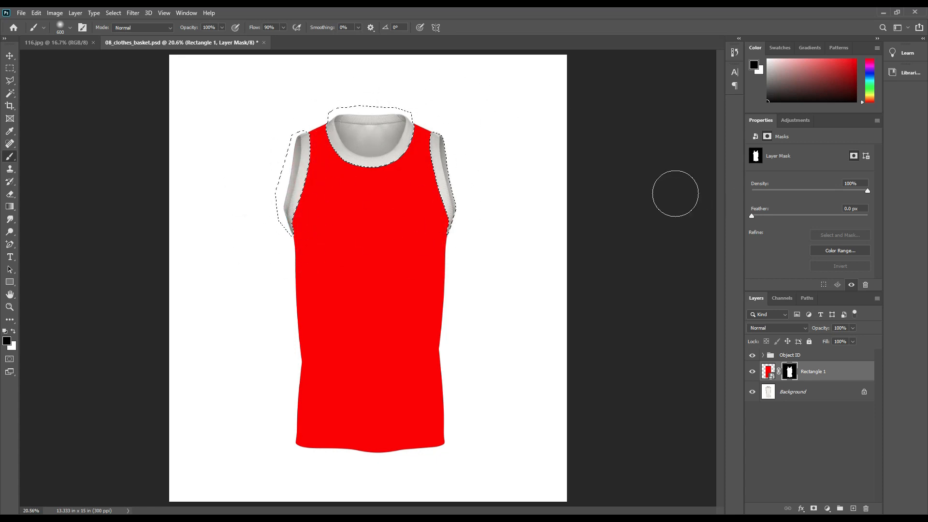
key(ctrl+d)
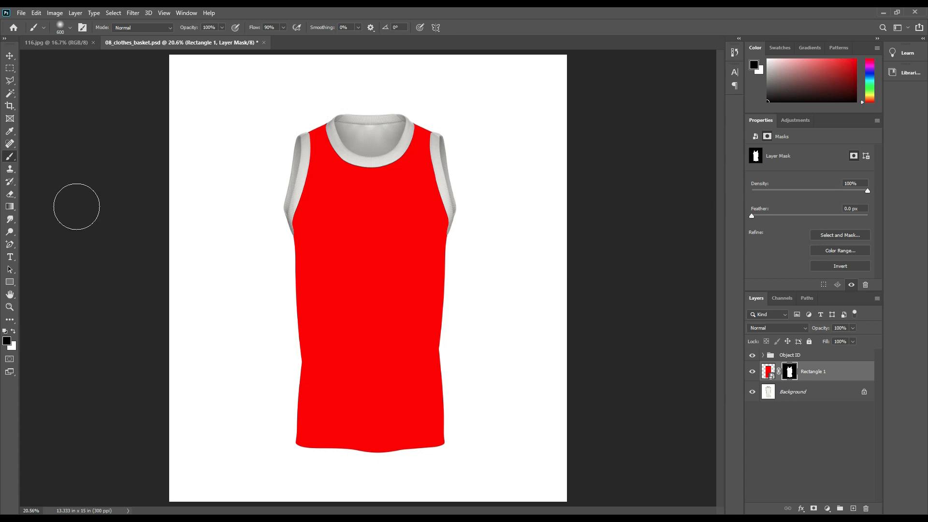
click(9, 56)
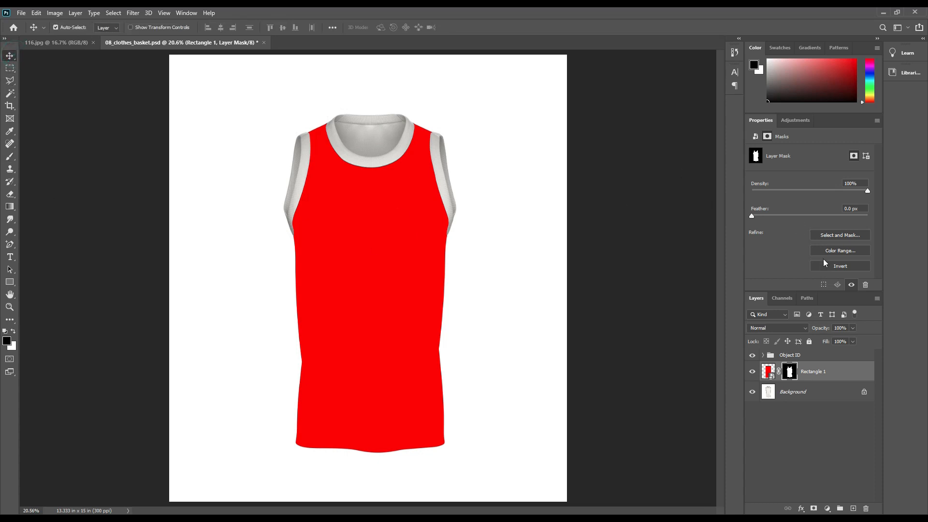
Load the combined outlines of Shape 3, Shape 2 and Shape 5 as a selection and make Rectangle 1 the active layer.
click(762, 356)
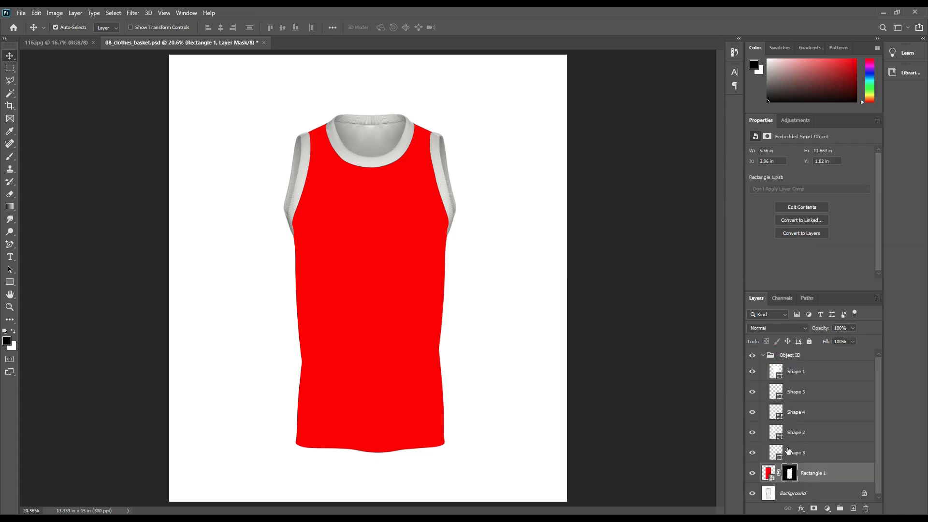
ctrl+click(776, 454)
ctrl+shift+click(777, 435)
ctrl+shift+click(777, 392)
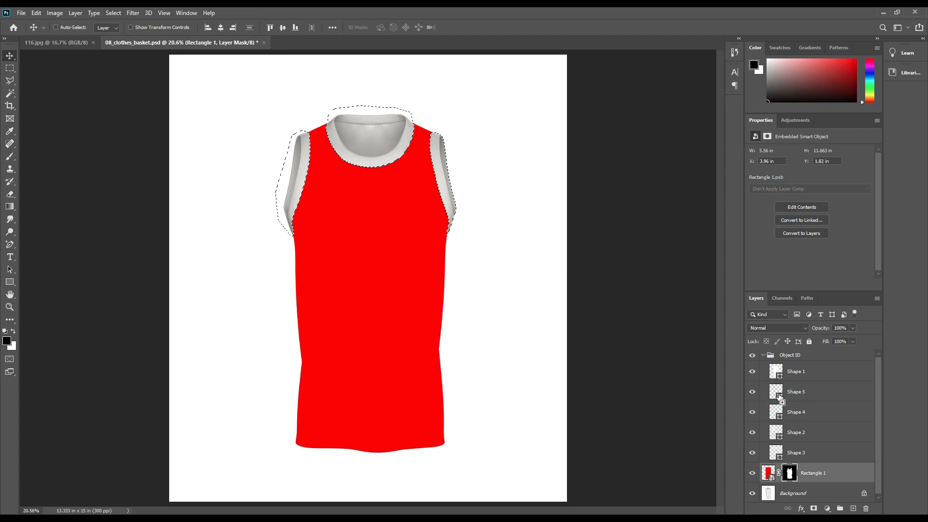
click(763, 355)
click(823, 375)
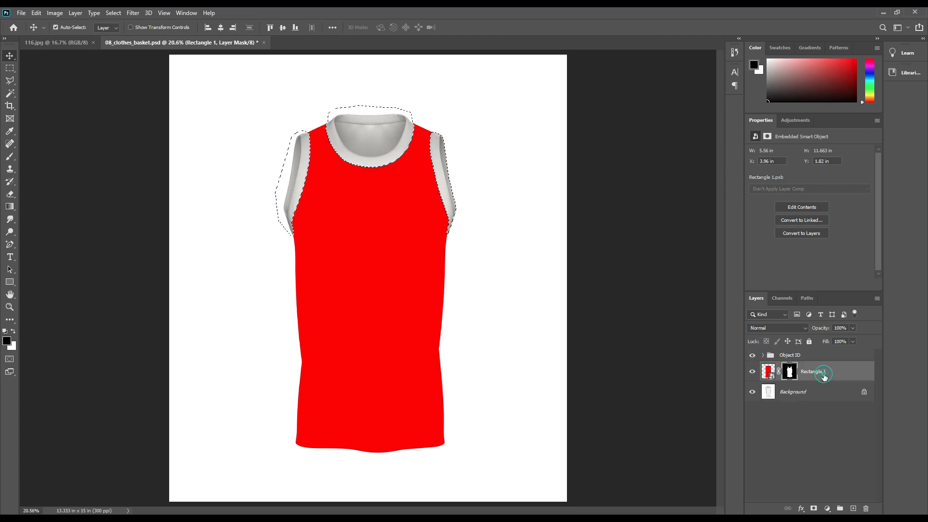
Add a blue Solid Color fill layer limited to the selected collar and armhole areas.
click(826, 509)
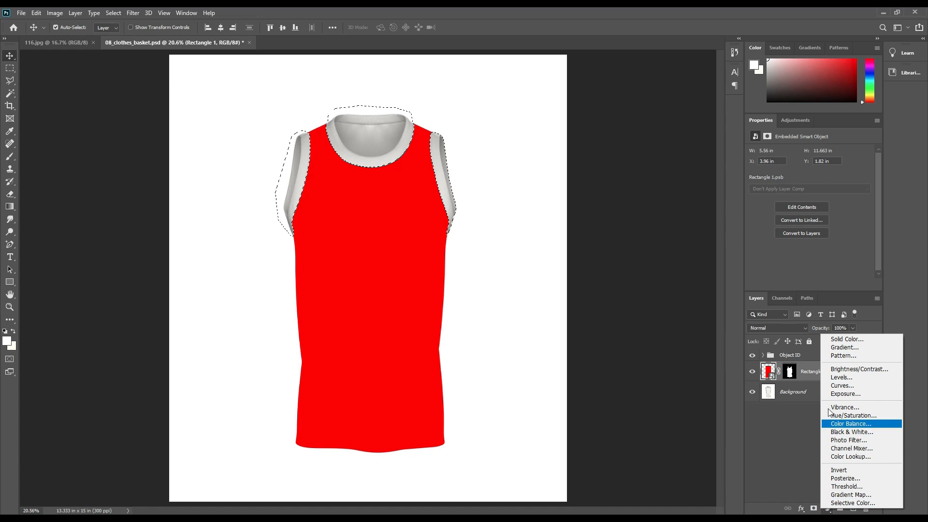
click(848, 339)
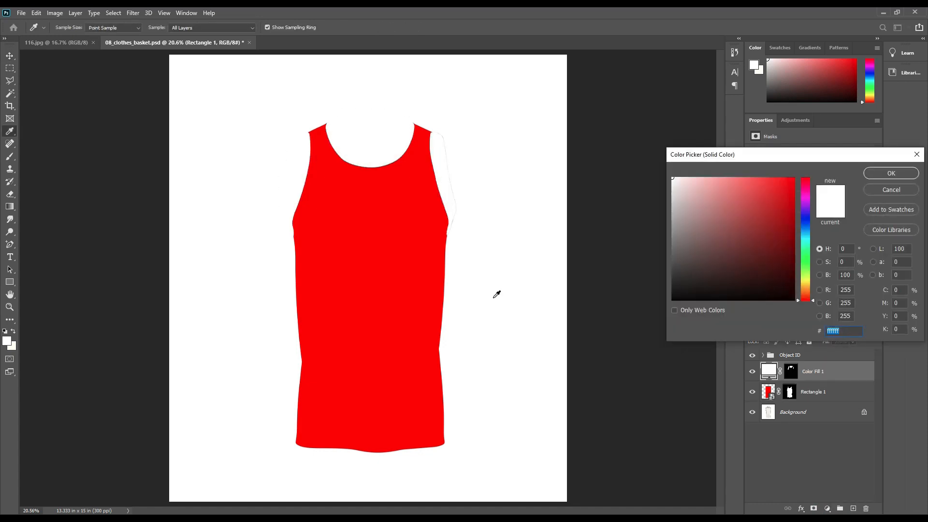
drag(721, 241, 829, 160)
drag(801, 299, 803, 224)
click(891, 173)
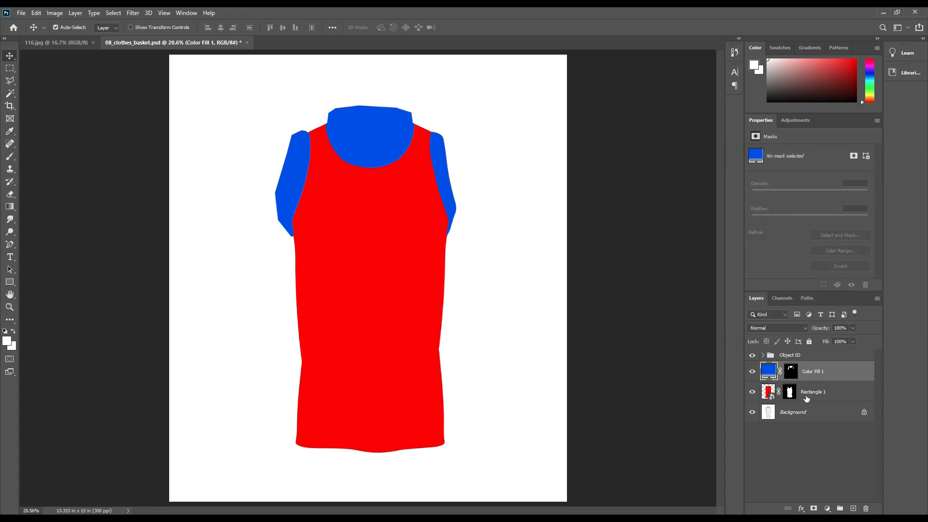
Load the Shape 1 garment outline as a selection and invert it to cover everything outside the garment.
click(762, 358)
click(765, 355)
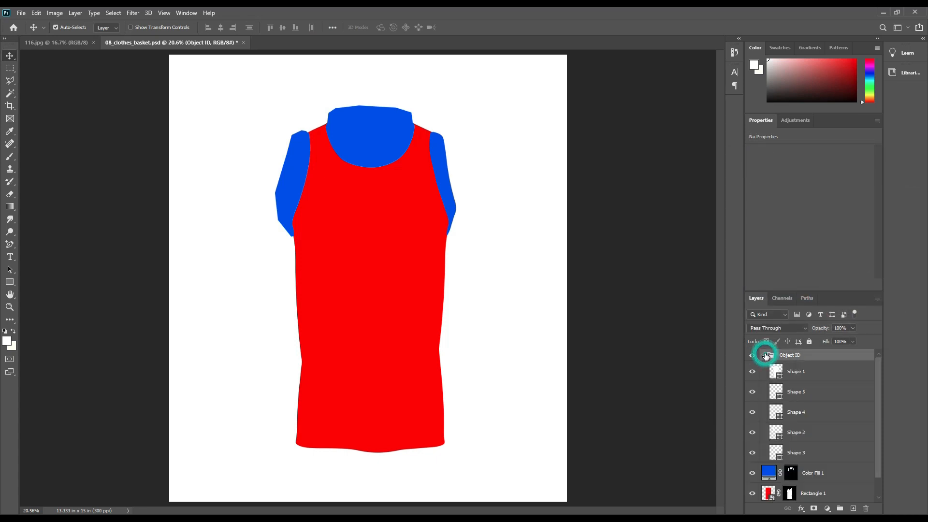
ctrl+click(775, 371)
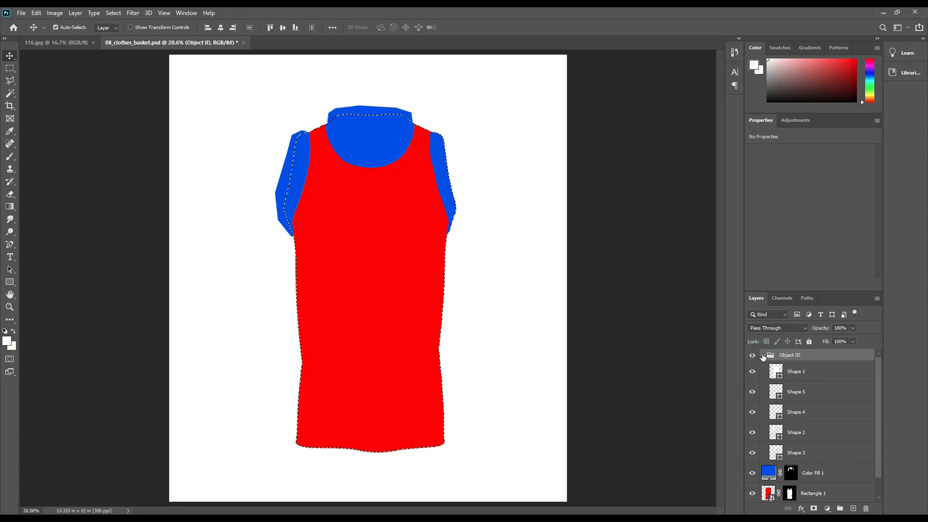
click(764, 356)
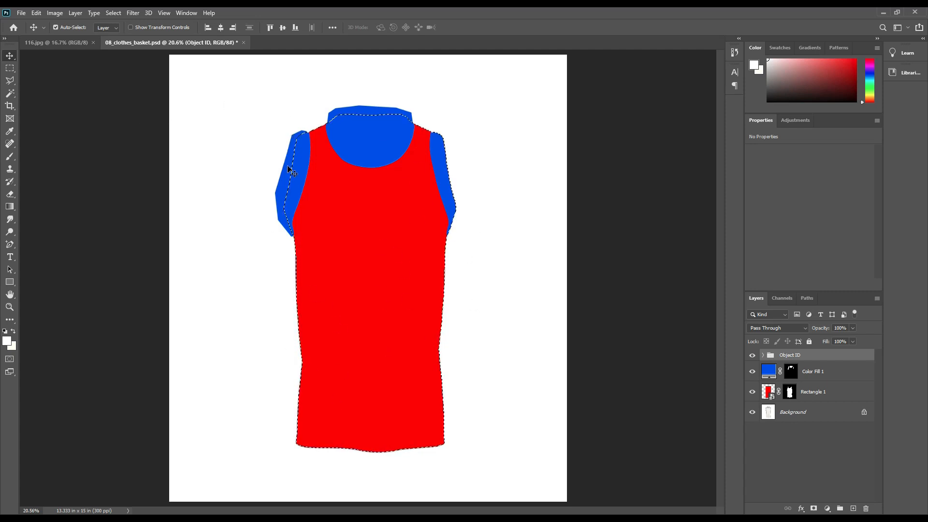
click(113, 14)
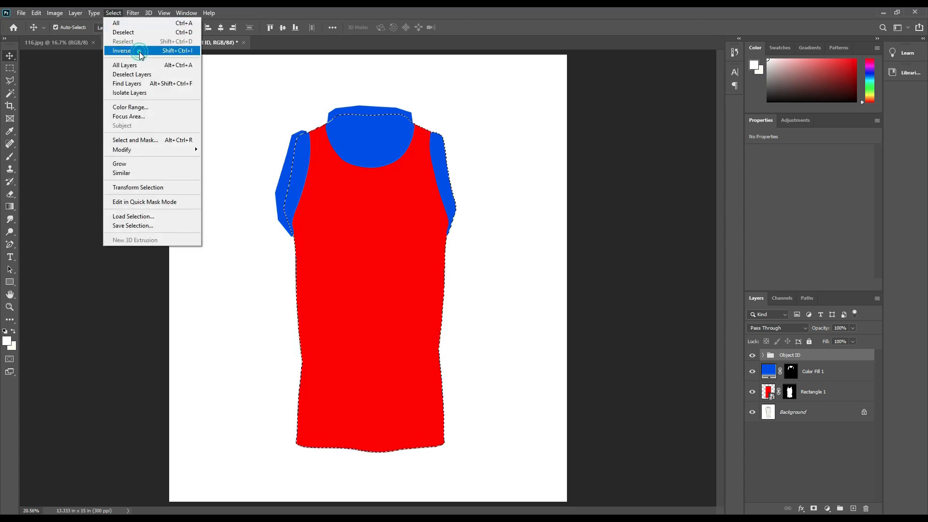
click(121, 51)
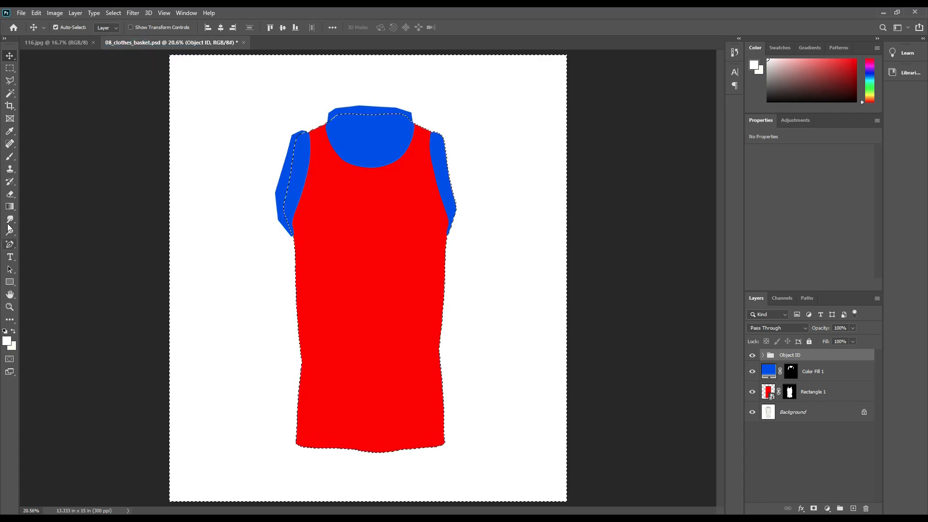
Paint black on the Color Fill 1 mask to hide the blue outside the garment outline, and clear the selection.
click(11, 156)
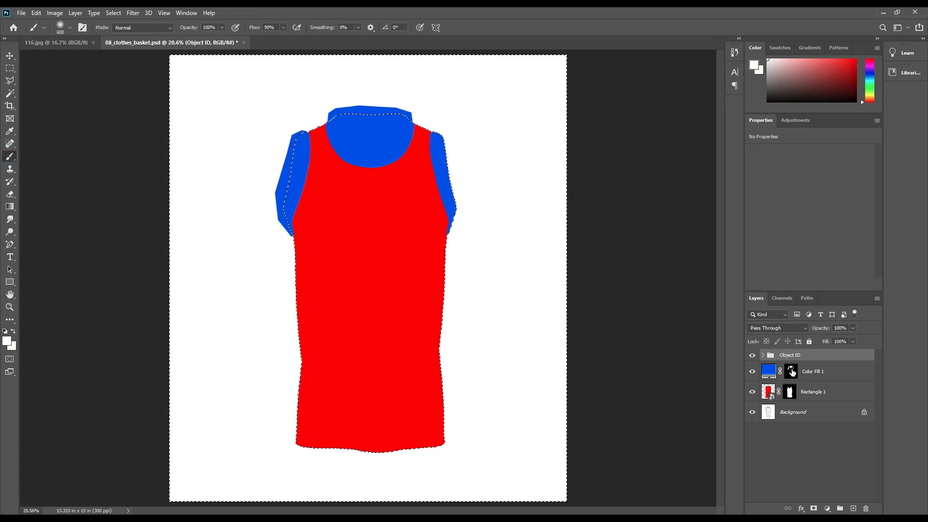
click(793, 373)
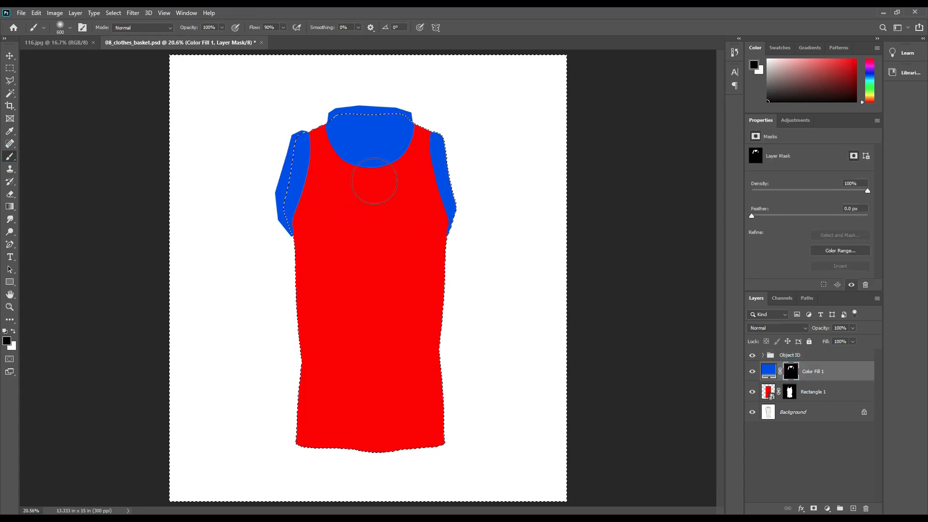
mouse_move(267, 191)
mouse_down()
mouse_move(279, 168)
mouse_move(279, 252)
mouse_up()
drag(330, 116, 401, 126)
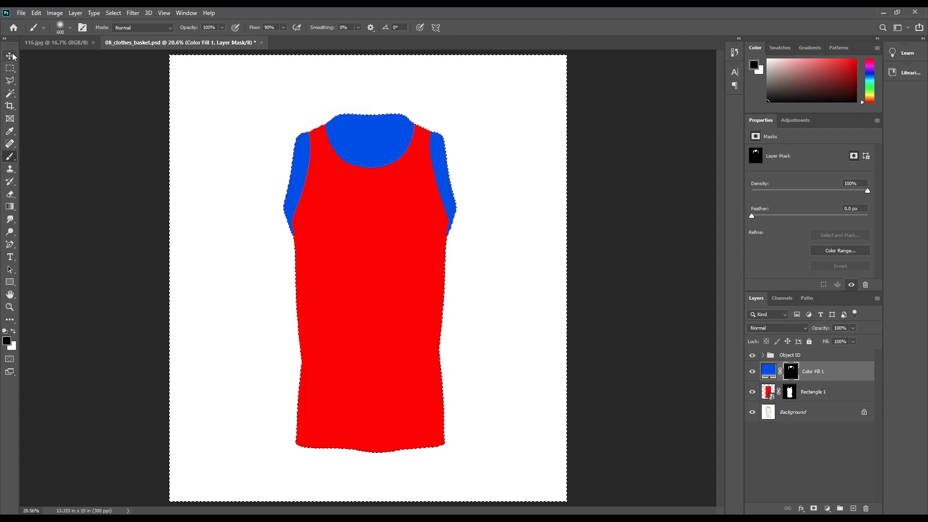
key(v)
key(ctrl+d)
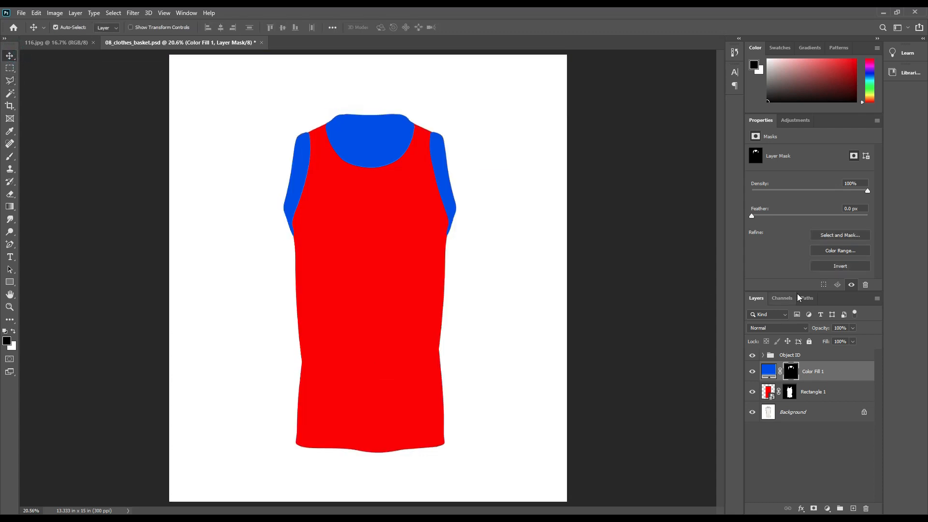
Load the Shape 4 outline as a selection and paint the inner neck opening black on the Color Fill 1 mask.
click(764, 355)
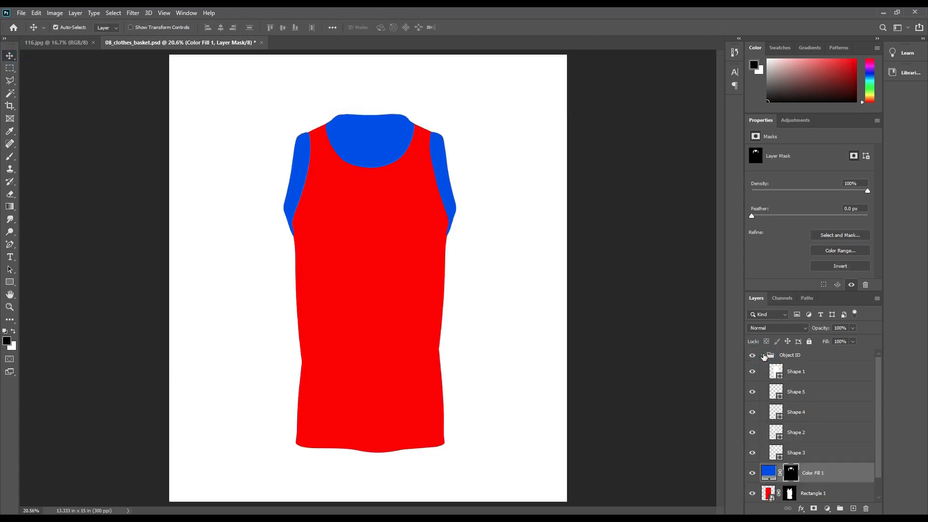
ctrl+click(776, 393)
ctrl+click(777, 415)
click(763, 356)
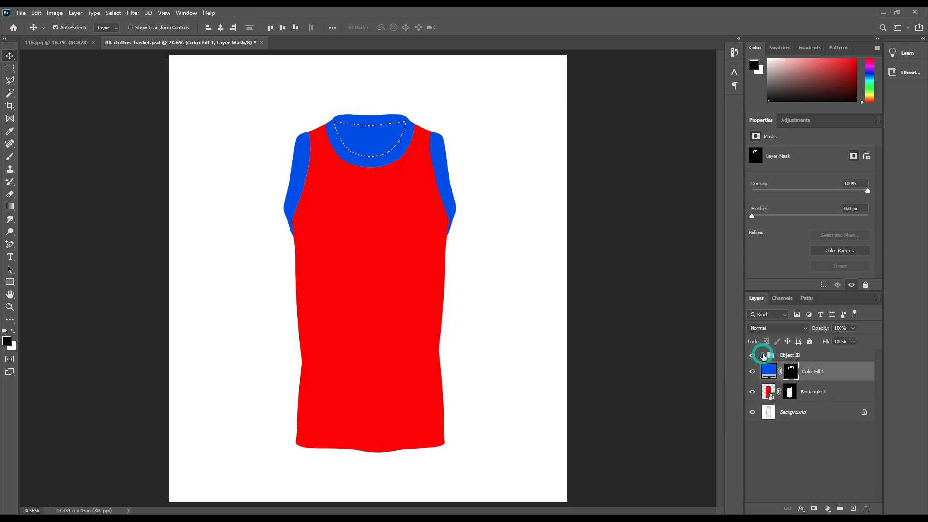
click(794, 376)
click(5, 160)
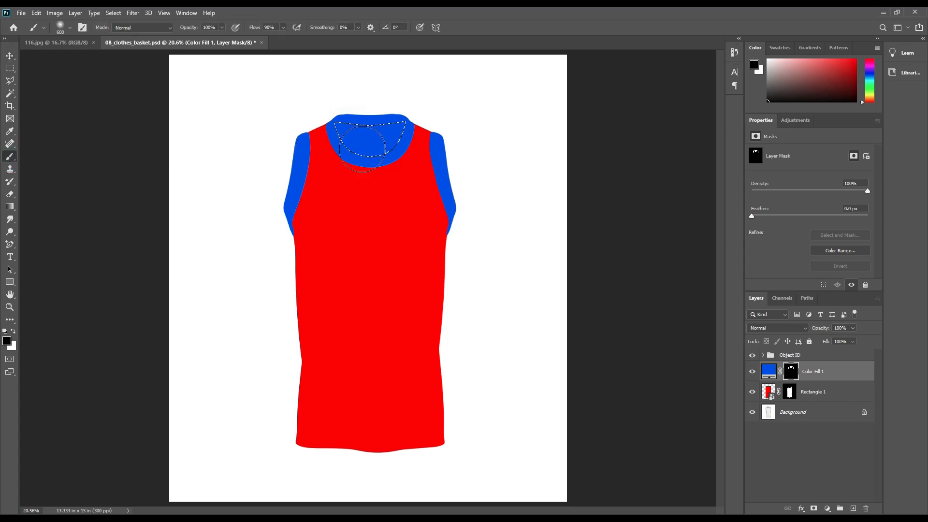
mouse_move(354, 141)
mouse_down()
mouse_move(337, 129)
mouse_move(414, 148)
mouse_move(436, 120)
mouse_move(298, 102)
mouse_up()
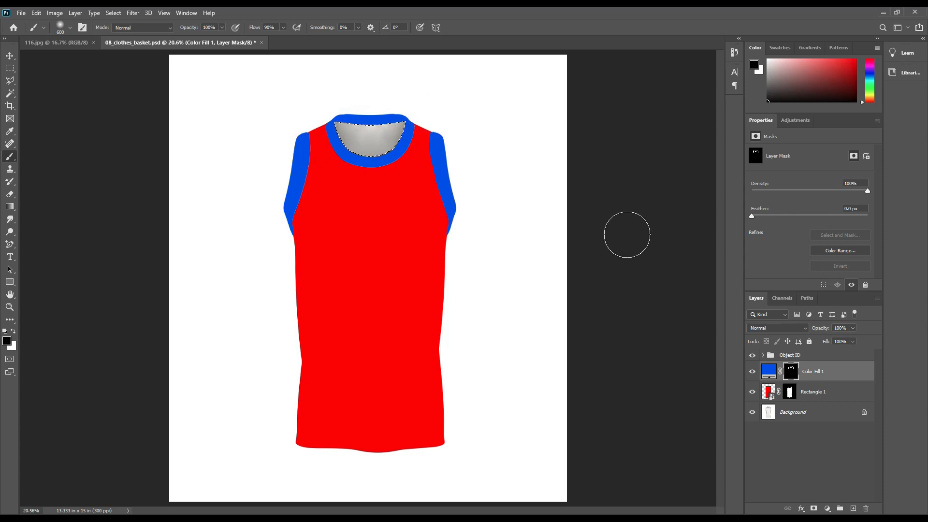
Add a Solid Color fill layer for the inner neck opening, using the garment body's red (ff0000).
click(824, 371)
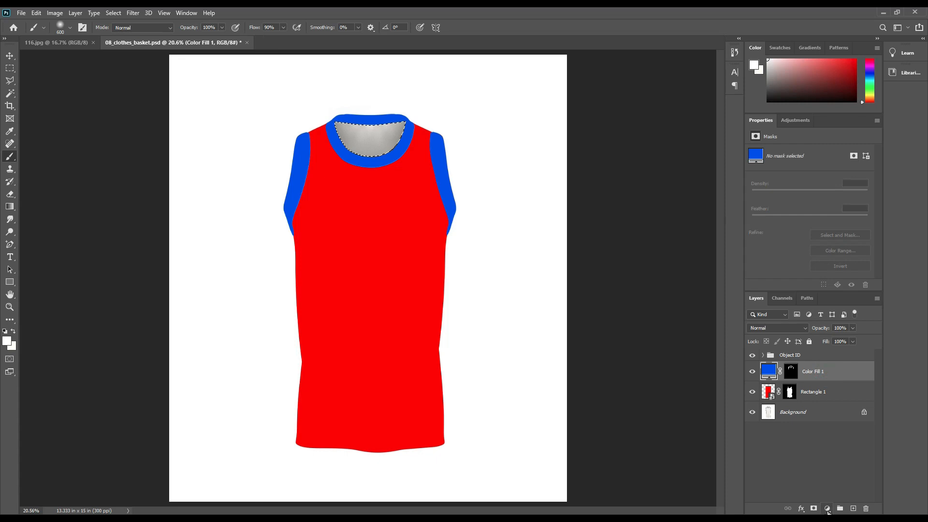
click(827, 509)
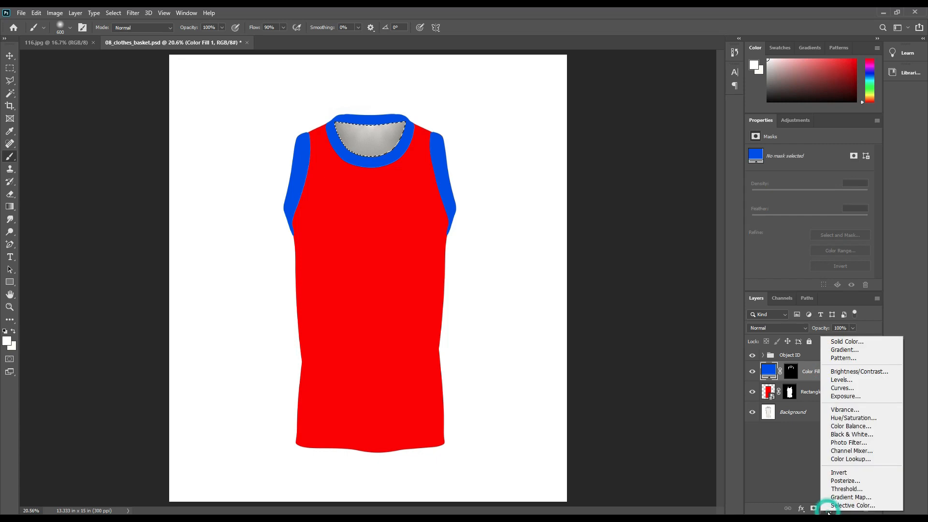
click(851, 343)
click(413, 236)
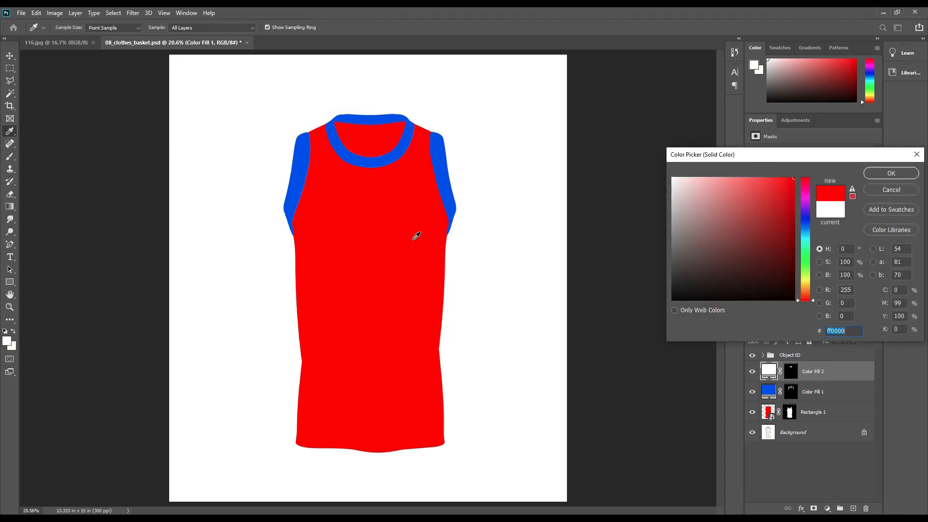
click(885, 172)
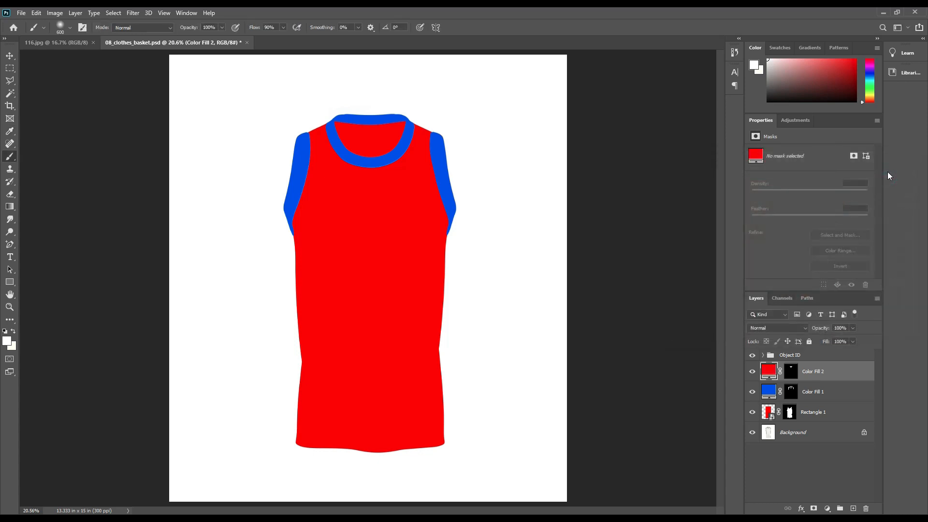
Deselect the layers and open the contents of the Rectangle 1 smart object for editing.
click(9, 56)
click(266, 198)
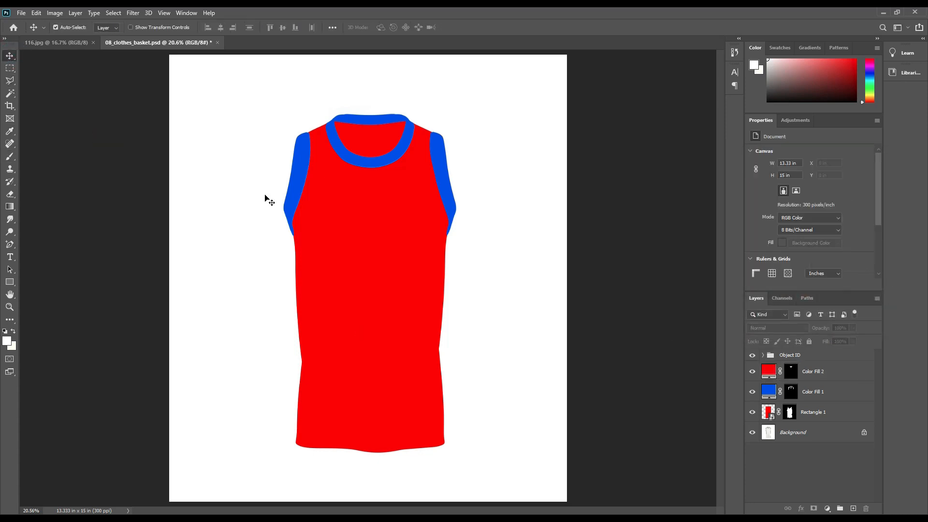
click(656, 275)
double_click(769, 412)
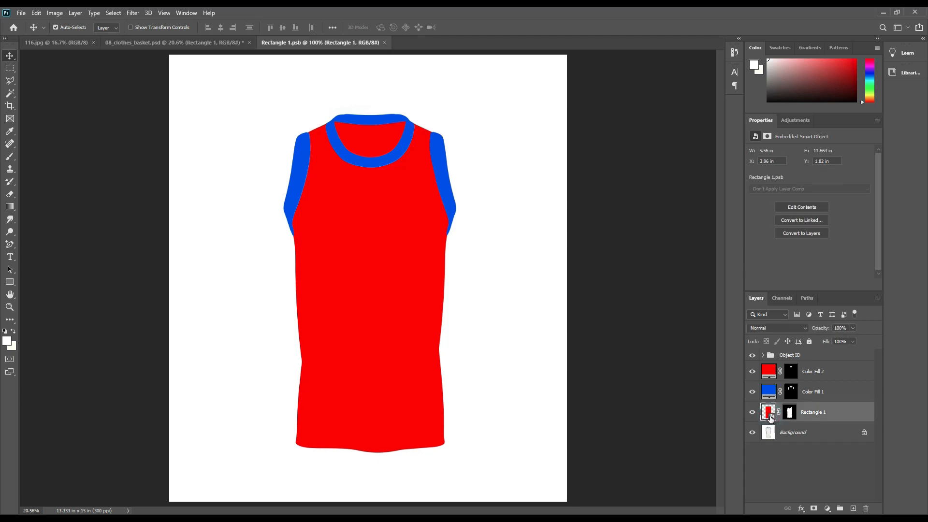
Bring the basketball player artwork from 116.jpg into Rectangle 1.psb and scale and position it over the canvas.
click(73, 42)
drag(781, 355, 366, 281)
key(ctrl+t)
drag(659, 285, 442, 292)
drag(357, 326, 490, 321)
drag(572, 279, 547, 284)
drag(502, 313, 493, 315)
key(Return)
Recolour the Rectangle 1 shape with the artwork's orange background colour and shift the artwork slightly upward.
double_click(766, 382)
click(429, 442)
key(Return)
drag(370, 290, 369, 275)
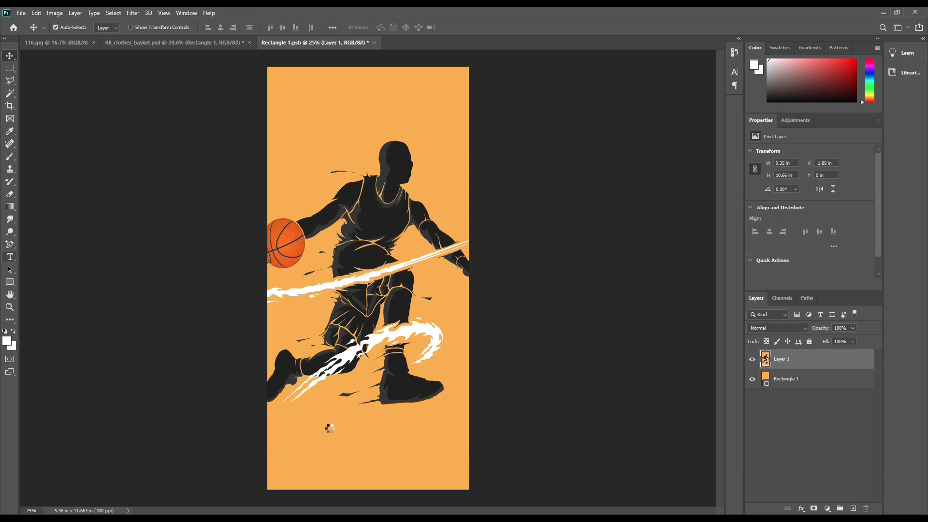
Add the white text "BASKETBALL JERSEY" below the player and scale it down to fit the canvas width.
click(314, 435)
text(BASKETBA)
click(461, 28)
key(ctrl+t)
drag(632, 425, 389, 437)
click(478, 27)
Delete the bottom strip of the Layer 1 artwork with a rectangular selection and deselect.
click(797, 380)
click(10, 69)
drag(250, 437, 554, 485)
key(Delete)
key(ctrl+d)
click(10, 57)
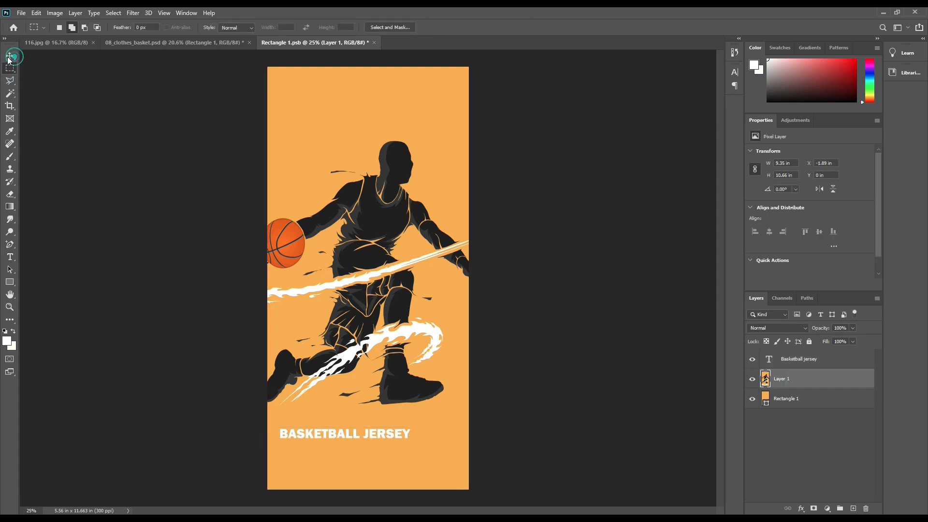
Add "MOCKUP" as a second line to the "BASKETBALL JERSEY" text.
key(t)
click(408, 434)
key(Return)
text(MOCKUP)
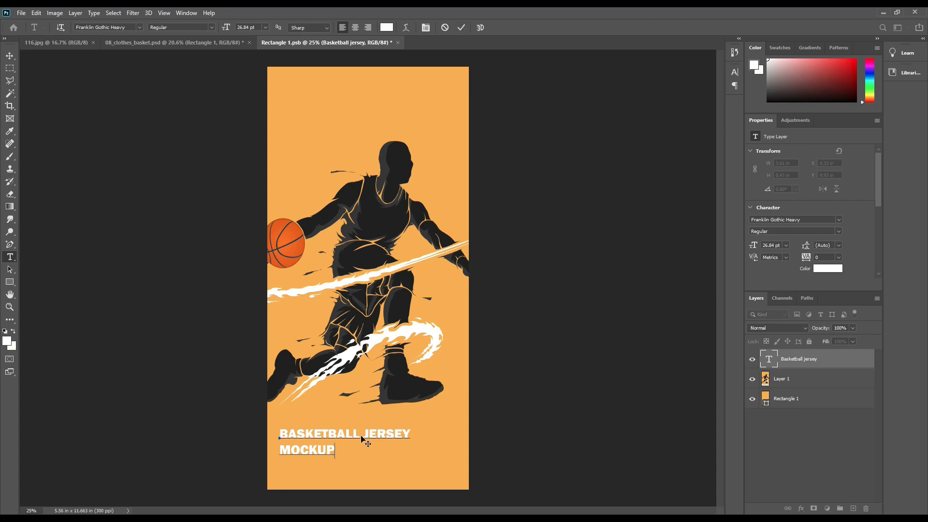
click(461, 28)
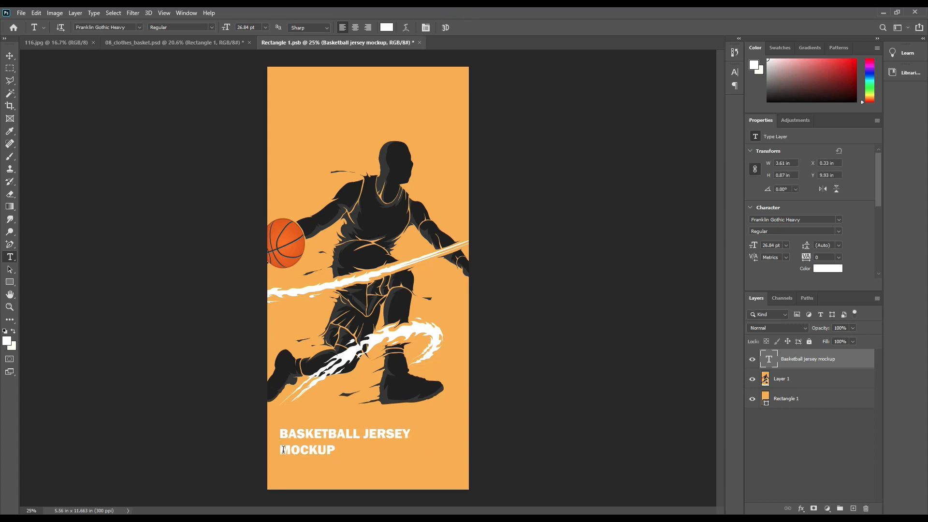
Rearrange the text lines to read "BASKETBALL" on the first line and "JERSEY MOCKUP" on the second.
drag(281, 450, 335, 448)
click(365, 434)
key(Return)
key(Down)
key(BackSpace)
click(462, 28)
Add the white text "MOCKUPART" and scale it down to about 41%, placed just above the "BASKETBALL" line.
click(295, 412)
text(MOCKUPart)
click(461, 28)
key(ctrl+t)
drag(484, 404, 373, 408)
drag(358, 404, 345, 417)
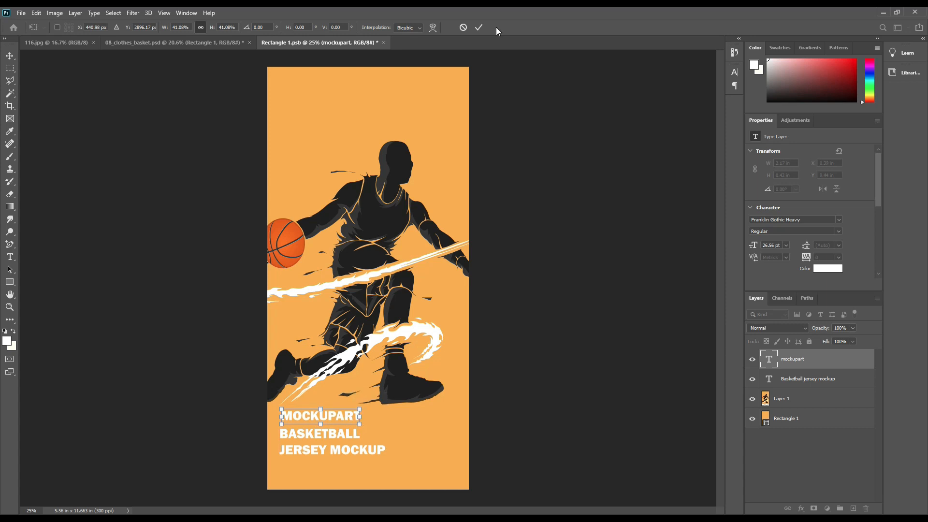
click(479, 27)
Move the "MOCKUPART" text slightly closer to the lines below and underline it.
click(10, 56)
drag(322, 416, 324, 423)
click(735, 72)
click(701, 139)
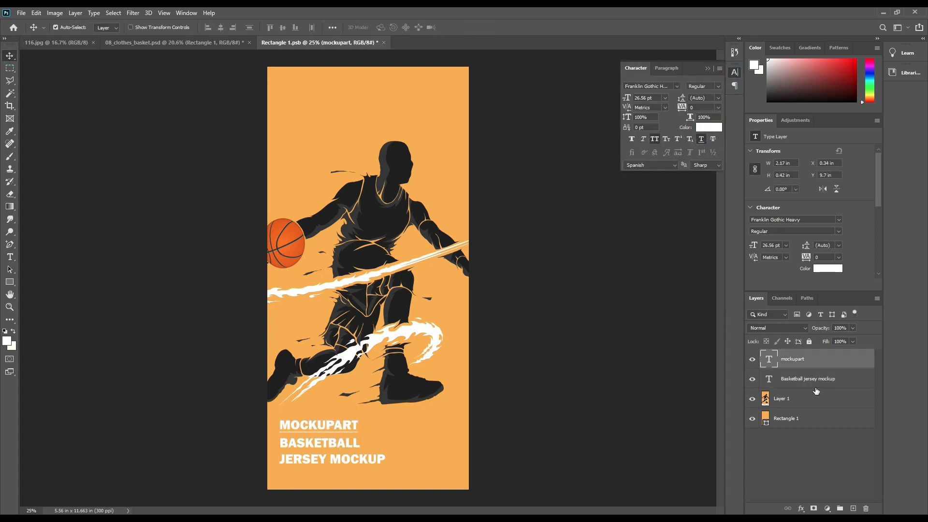
Recolour both text layers with the near-black sampled from the player's silhouette.
shift+click(815, 384)
click(827, 268)
click(383, 228)
drag(702, 280, 679, 309)
click(890, 173)
click(709, 127)
click(383, 225)
click(890, 173)
click(708, 69)
Tighten the line spacing of both text layers and scale them down together to about 24.41 pt.
click(10, 55)
click(734, 72)
drag(681, 99, 693, 98)
click(762, 120)
key(ctrl+t)
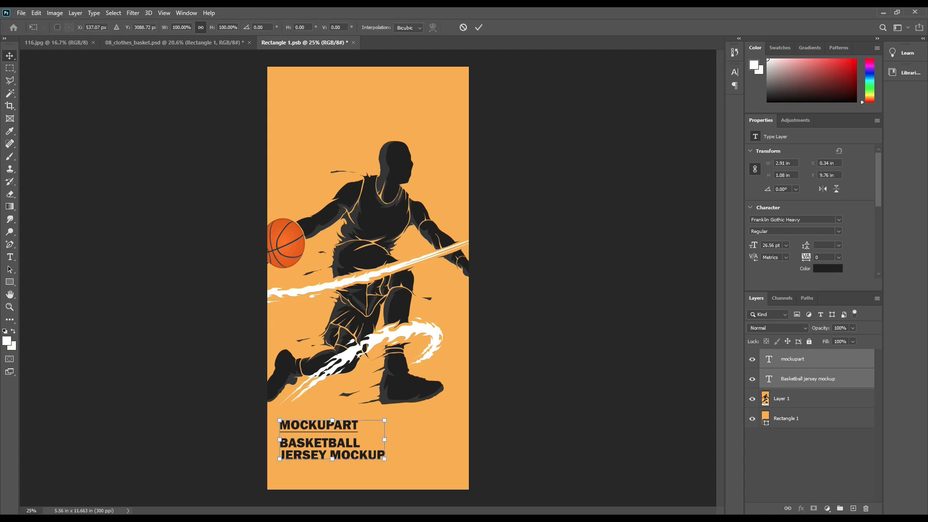
mouse_move(385, 461)
mouse_down()
mouse_move(403, 466)
mouse_move(372, 466)
mouse_up()
key(Return)
Set the "MOCKUPART" text colour to white and nudge the text down slightly.
click(793, 449)
click(793, 359)
click(735, 74)
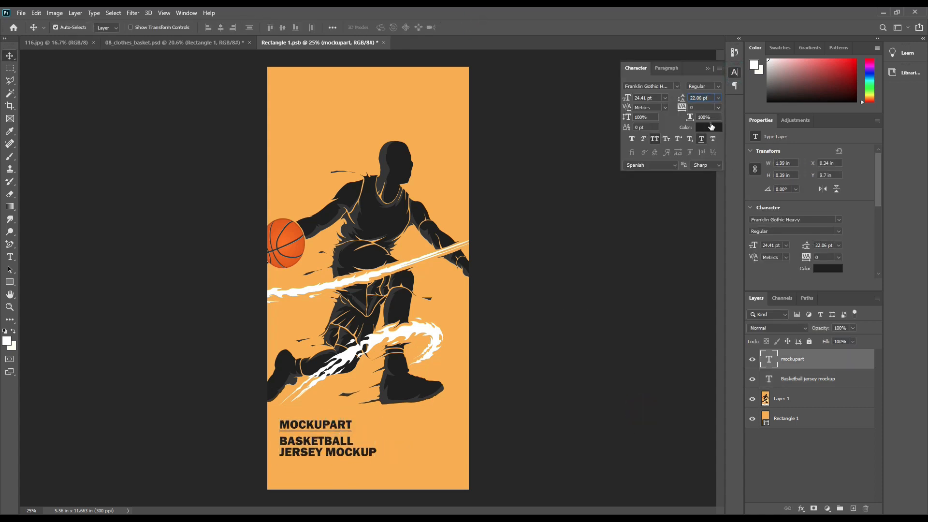
click(710, 125)
click(671, 167)
key(Return)
click(709, 68)
key(shift+Down)
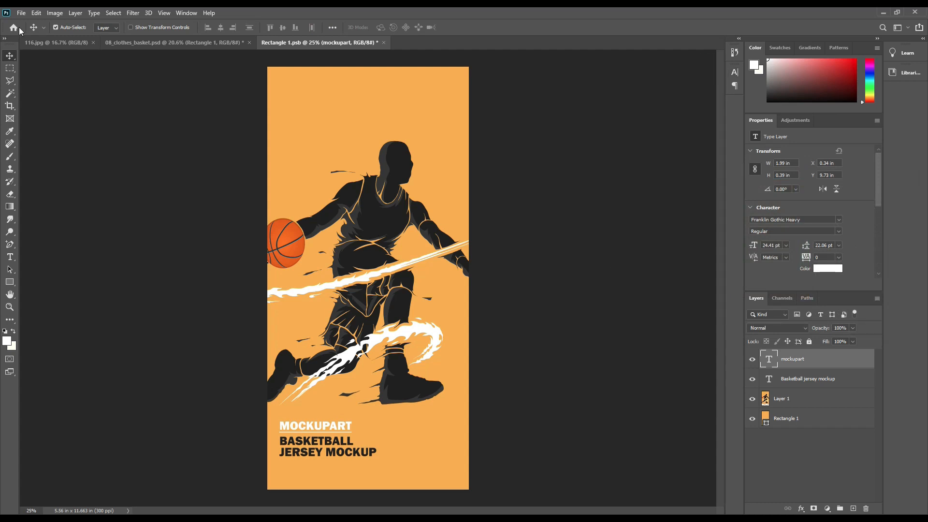
Save the Rectangle 1.psb smart object and view the updated jersey in 08_clothes_basket.psd.
click(21, 13)
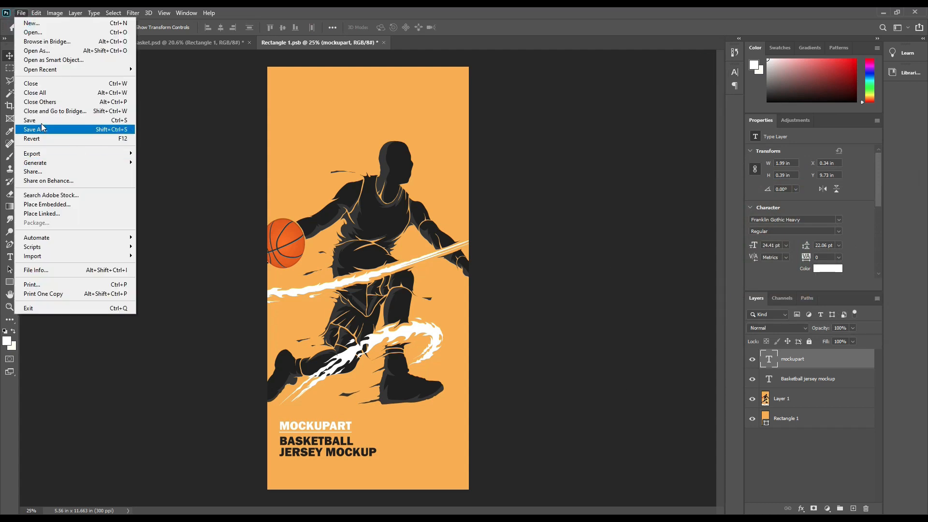
click(55, 118)
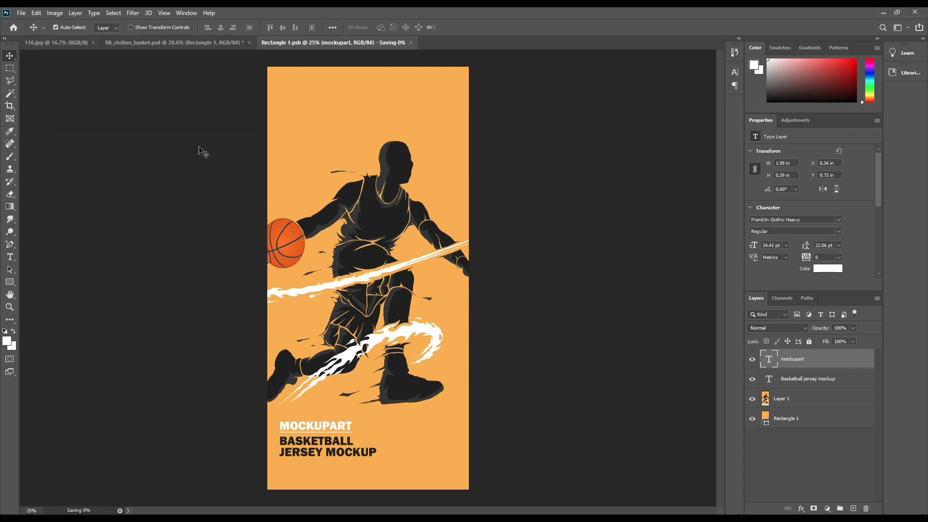
click(203, 42)
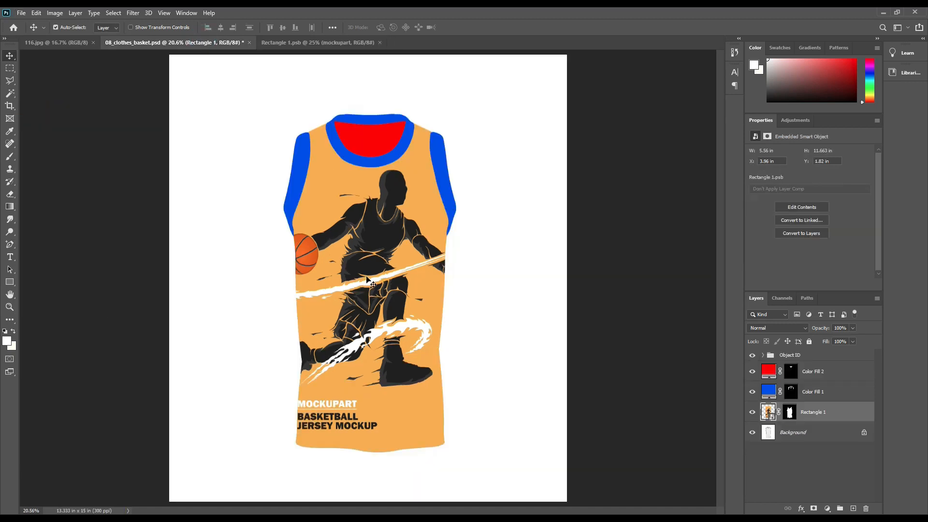
In Rectangle 1.psb, shift both text layers together to the right, away from the jersey's edge, scaling them to about 103%.
click(300, 42)
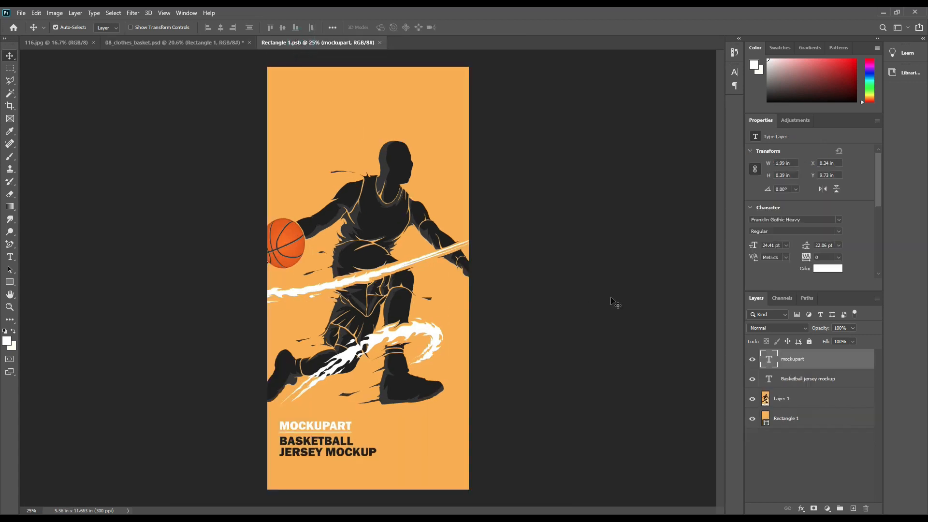
shift+click(806, 379)
key(ctrl+t)
drag(348, 440, 401, 439)
click(478, 27)
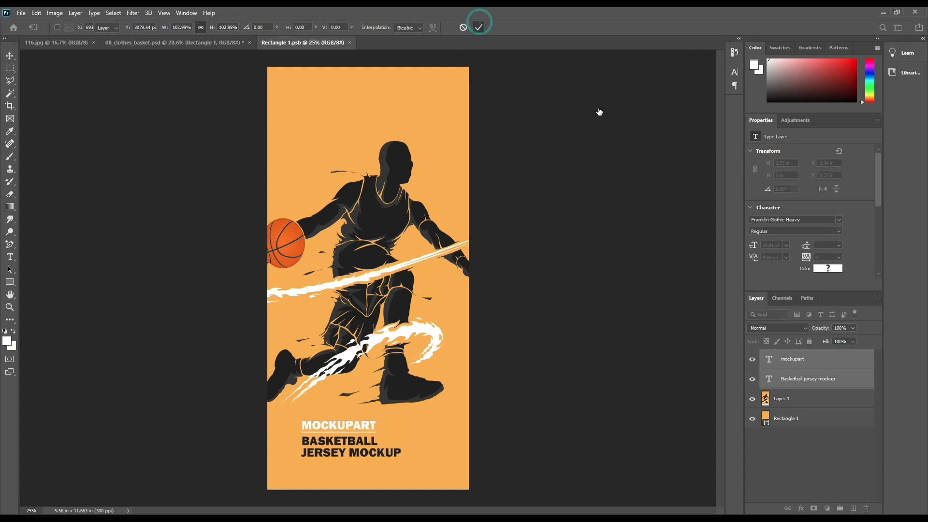
Save the repositioned text in Rectangle 1.psb and return to 08_clothes_basket.psd.
click(21, 13)
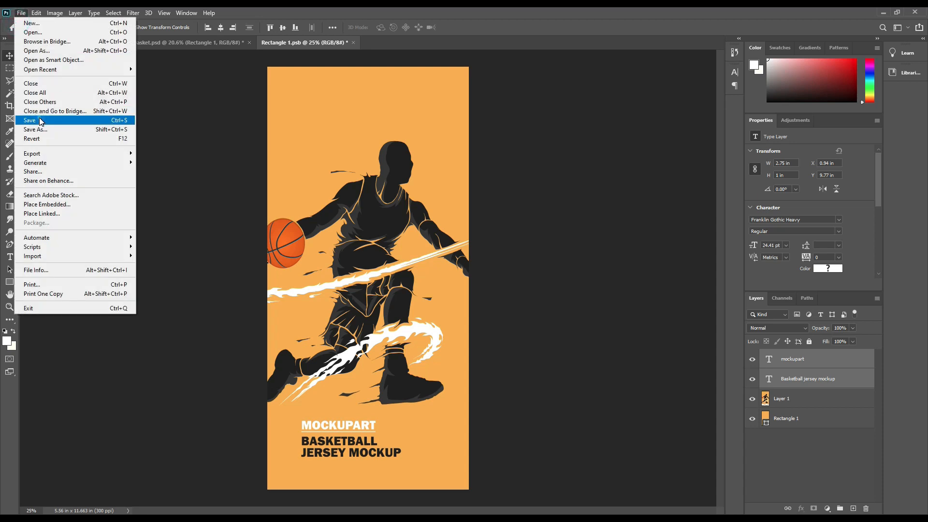
click(41, 121)
click(188, 43)
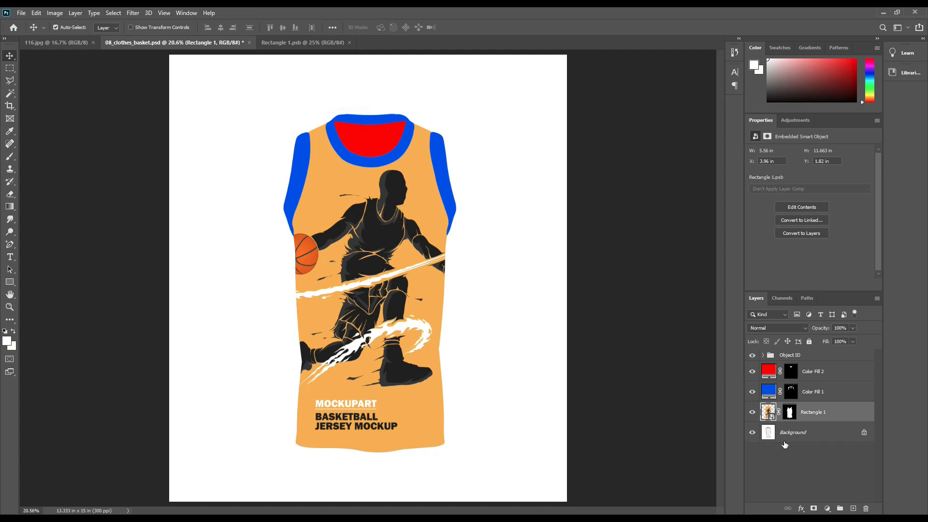
Change the Color Fill 1 trim colour to 1a1a1a, sampled from the player's silhouette.
double_click(768, 393)
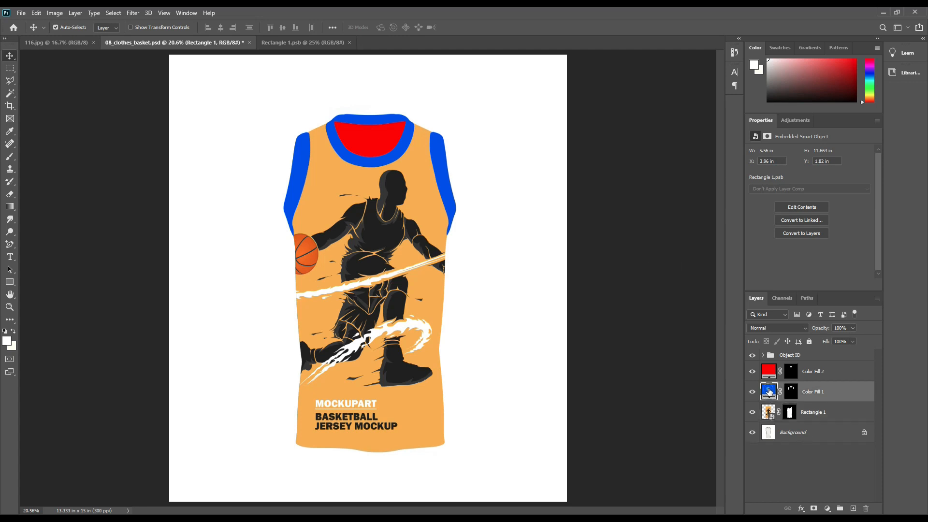
click(380, 232)
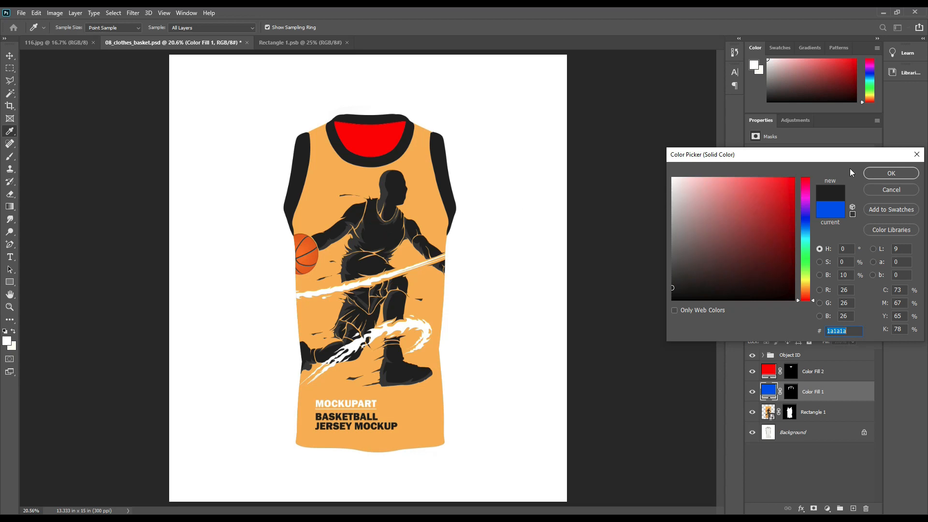
click(877, 173)
Change the Color Fill 2 inner neck colour to fbb03b, sampled from the orange jersey body, and deselect the layer.
double_click(769, 371)
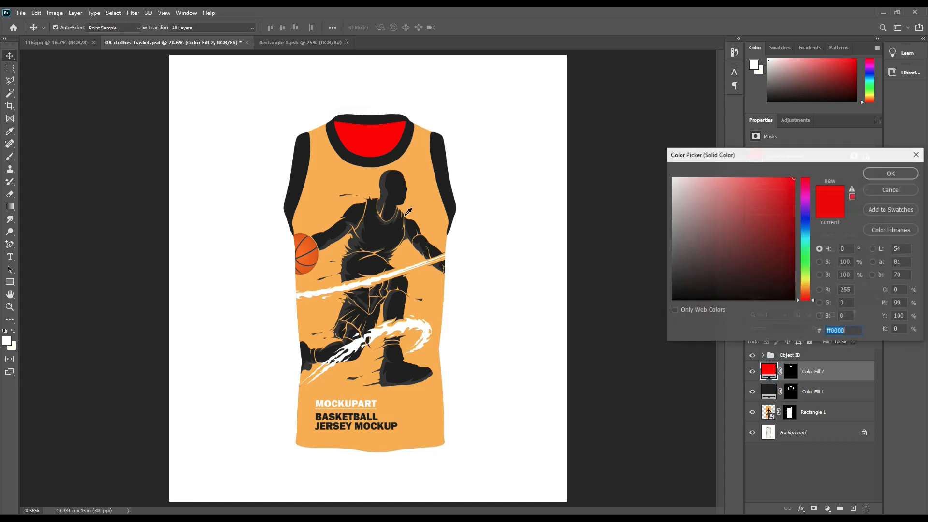
click(357, 174)
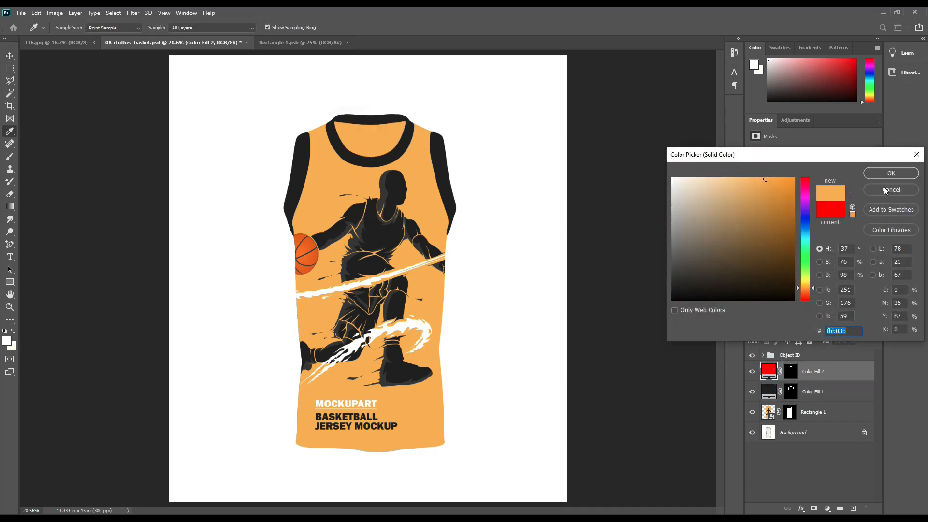
click(879, 173)
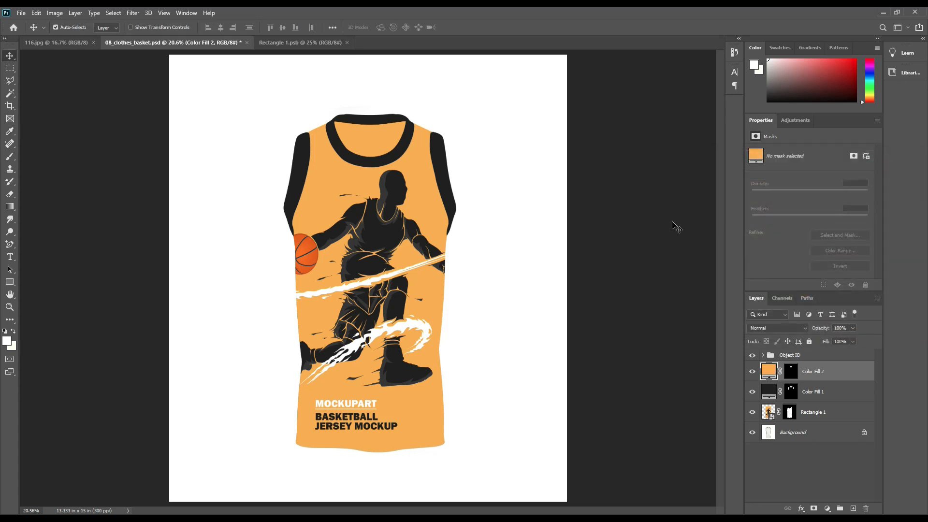
click(659, 212)
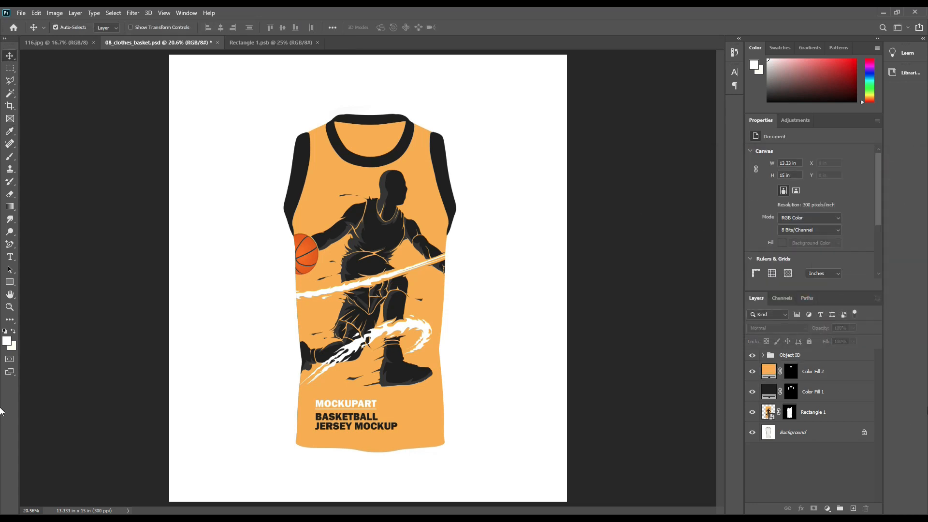
Copy the jersey area from the Background to a new layer using all three masks combined, and place it above Color Fill 2.
ctrl+click(790, 414)
ctrl+shift+click(791, 392)
ctrl+shift+click(790, 370)
click(832, 433)
key(ctrl+j)
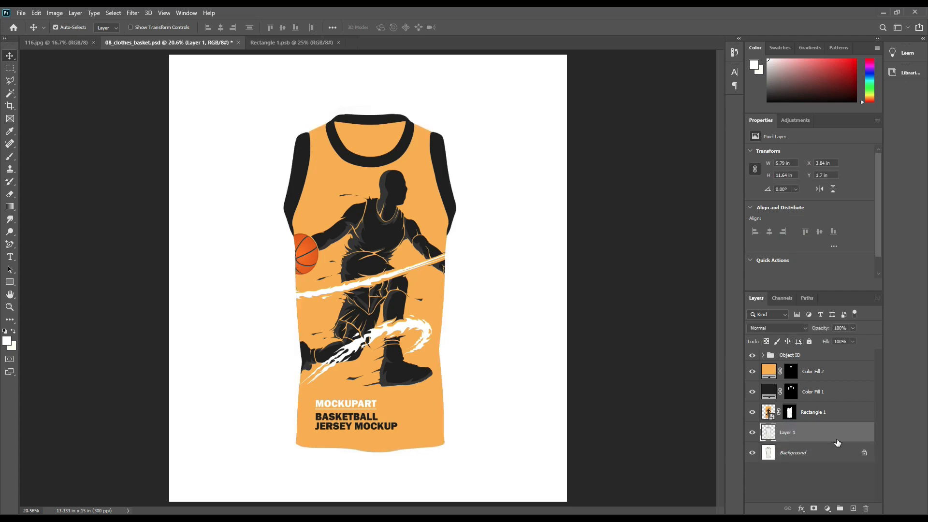
drag(829, 433, 824, 367)
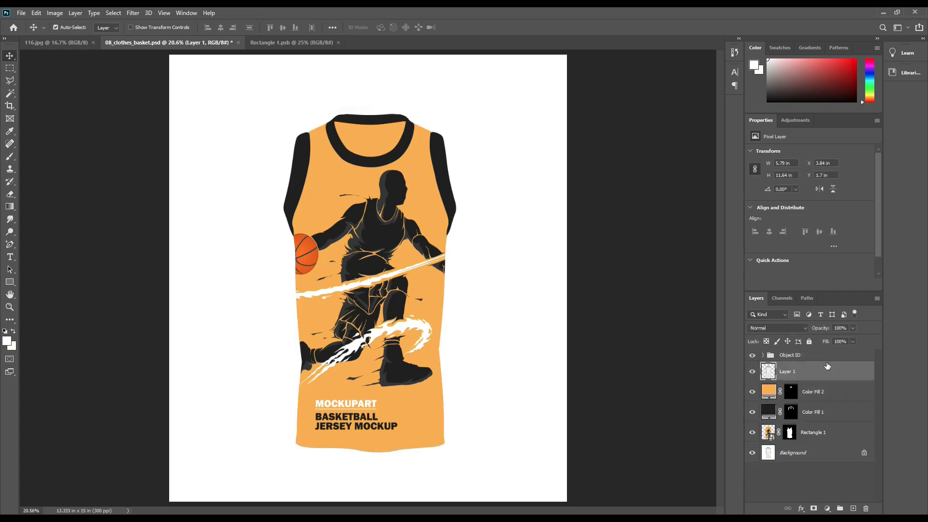
Hide Layer 1 and label Color Fill 2, Color Fill 1 and Rectangle 1 with the red layer colour.
click(824, 390)
shift+click(816, 433)
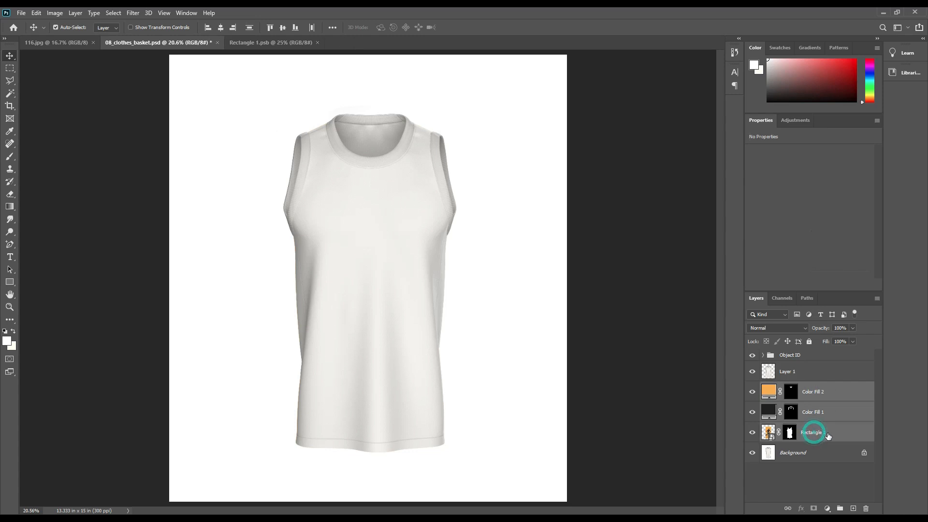
click(752, 371)
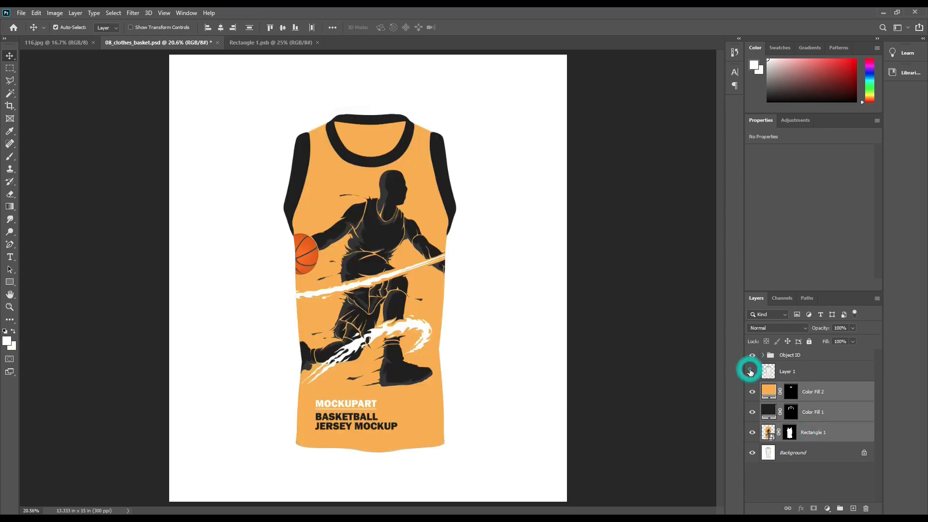
right_click(840, 430)
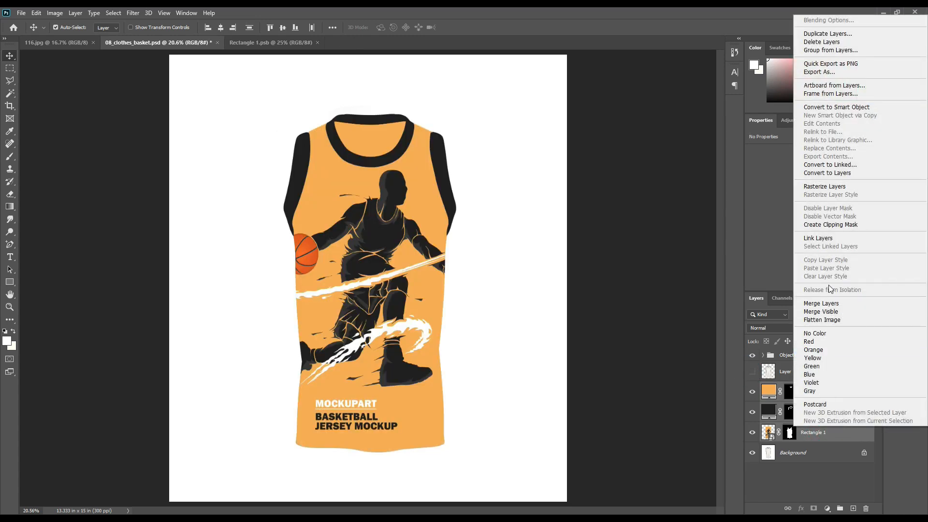
click(818, 341)
click(791, 478)
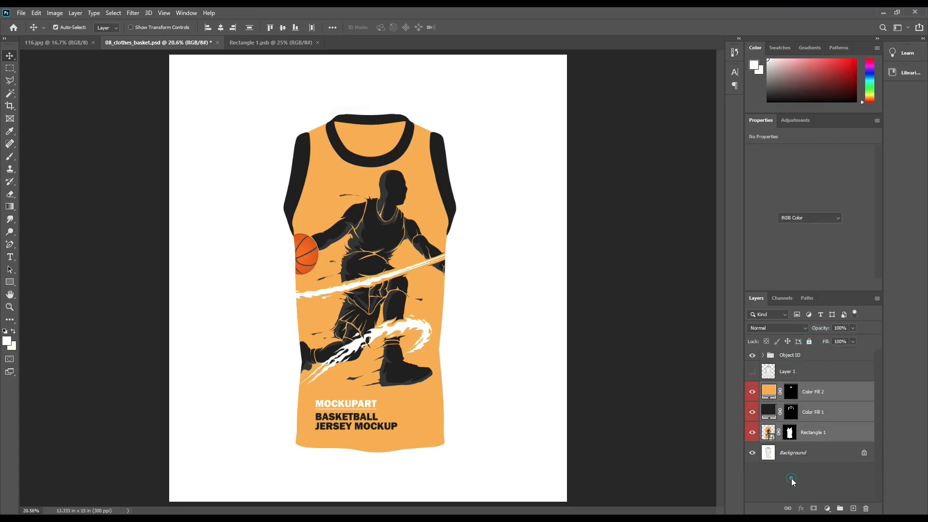
Show Layer 1 again and duplicate it twice.
click(801, 365)
click(752, 371)
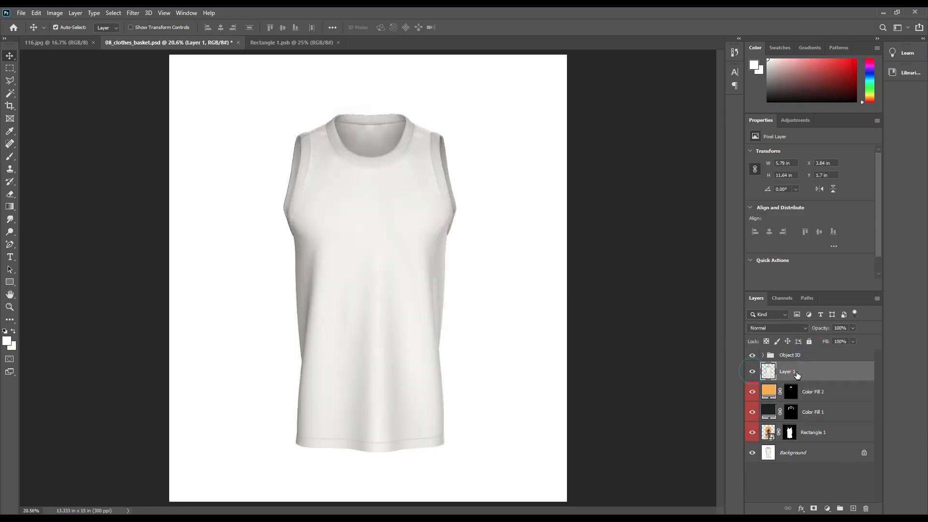
click(804, 372)
key(ctrl+j)
key(ctrl+j)
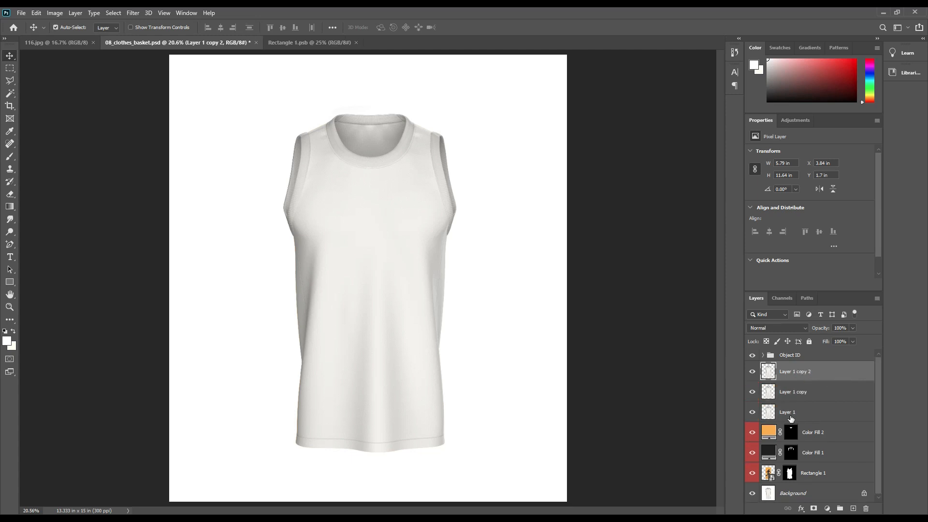
Rename Layer 1 and its two copies, from lowest to topmost, as "Shadow", "Midtone" and "Light".
double_click(789, 412)
text(Shadow)
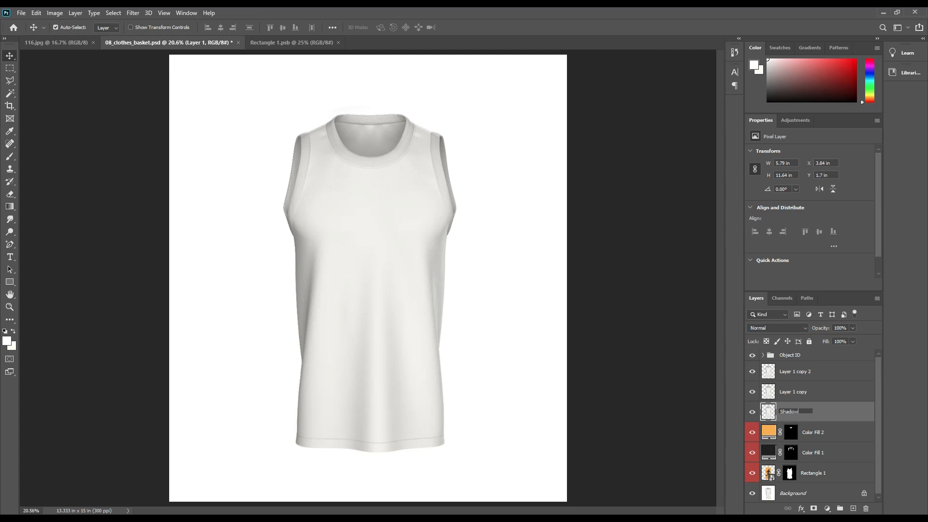
key(Return)
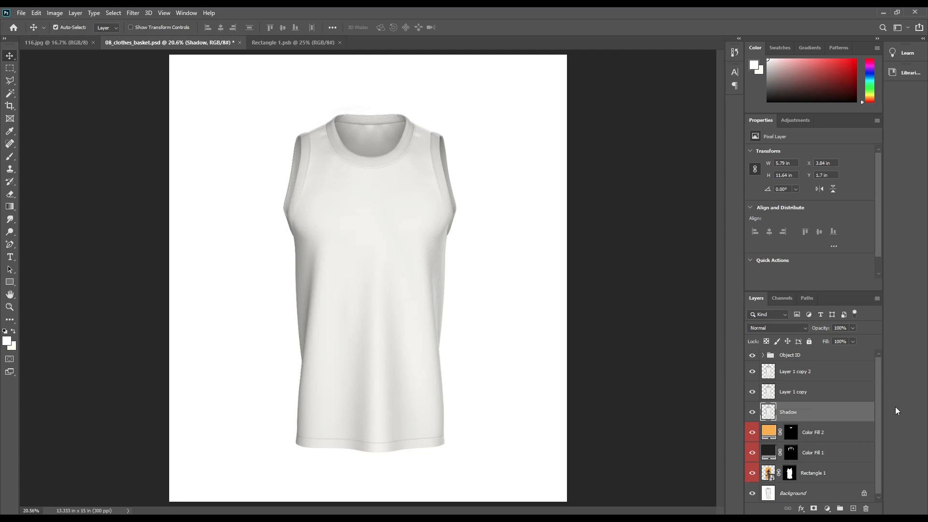
double_click(795, 392)
text(Midtone)
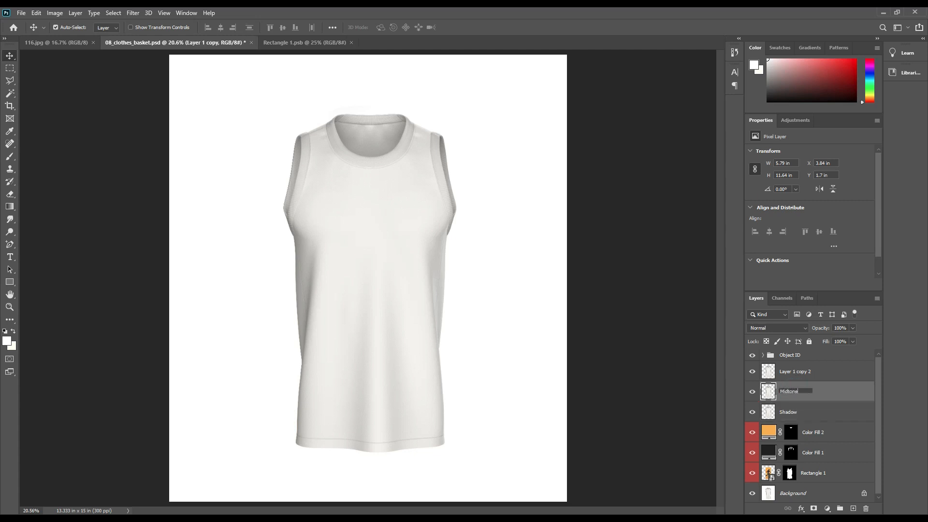
key(Return)
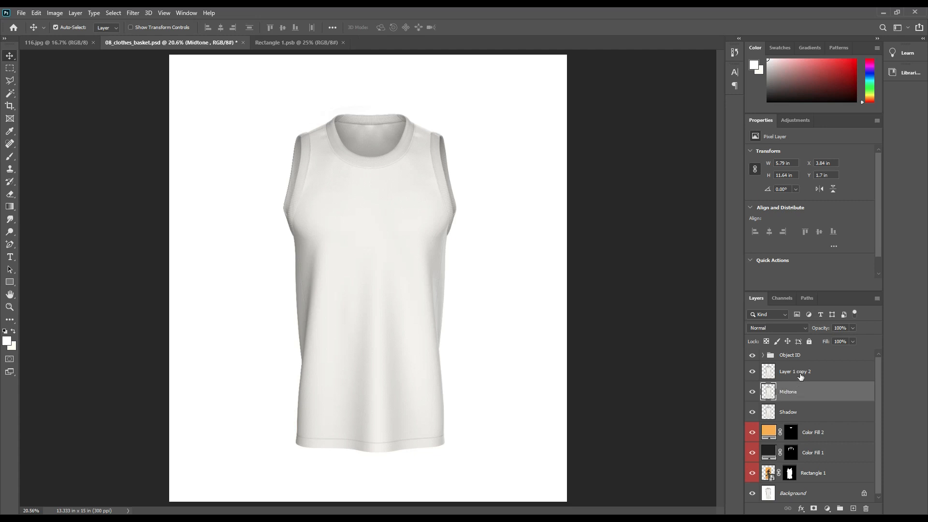
double_click(795, 371)
text(L)
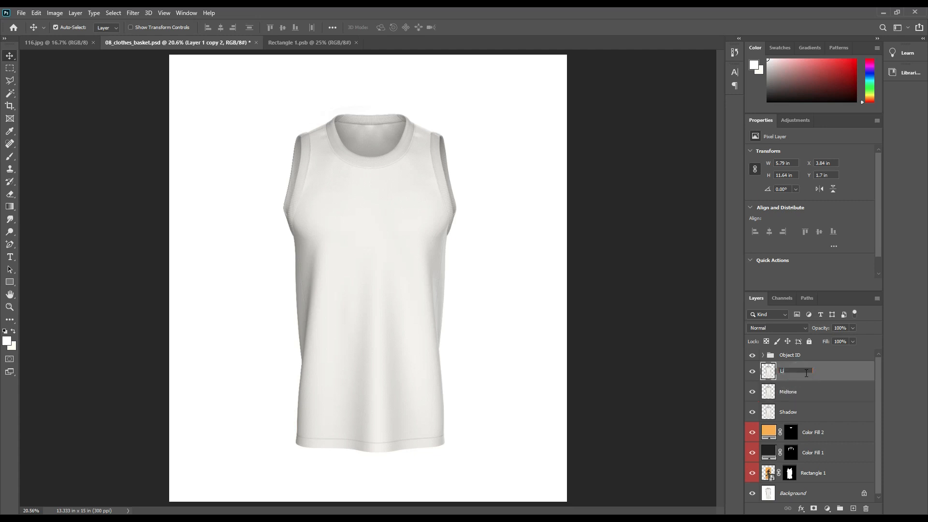
text(ight)
key(Return)
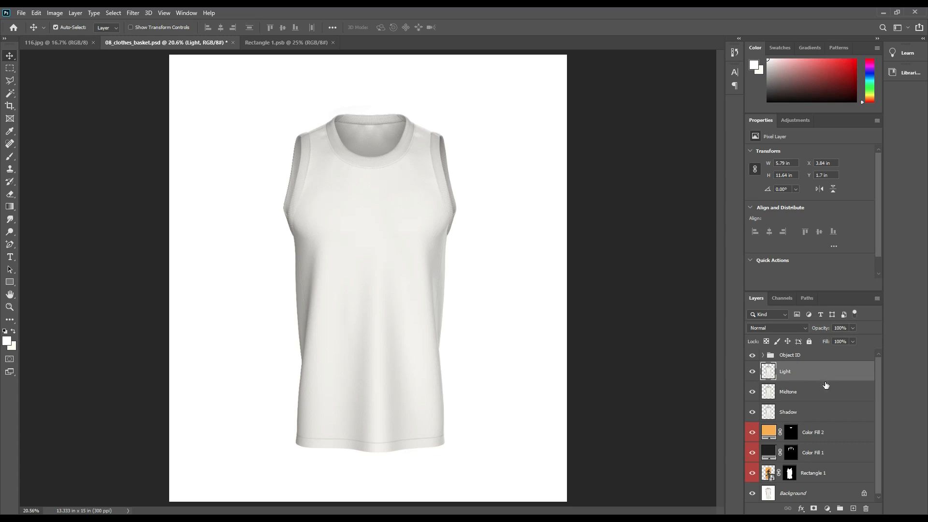
Group the Light, Midtone and Shadow layers and name the group "FX".
shift+click(816, 411)
drag(824, 411, 841, 509)
double_click(788, 368)
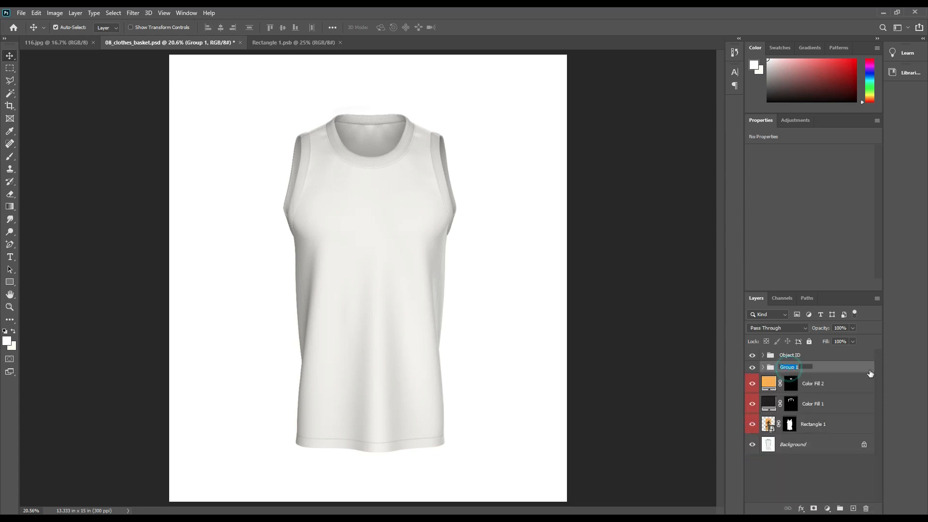
text(FX)
key(Return)
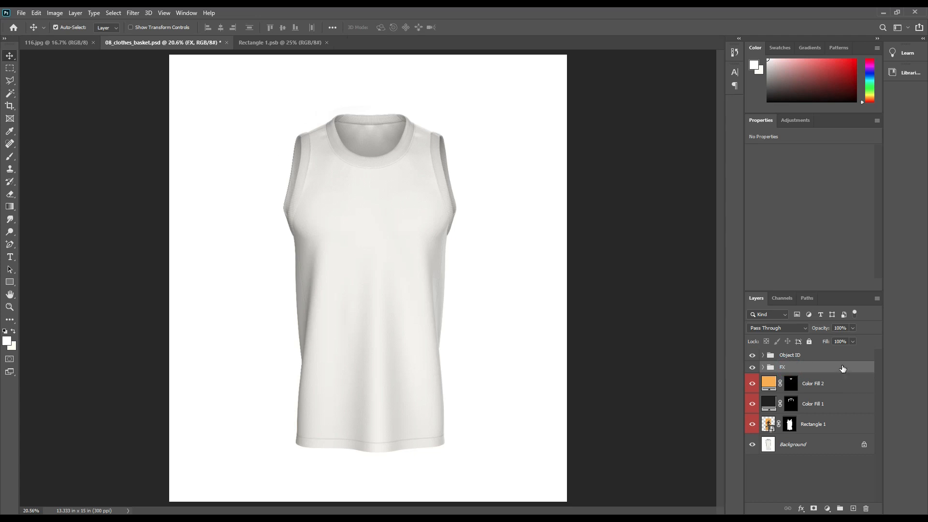
Expand the FX group and hide its Light and Midtone layers.
click(763, 367)
click(752, 383)
click(755, 403)
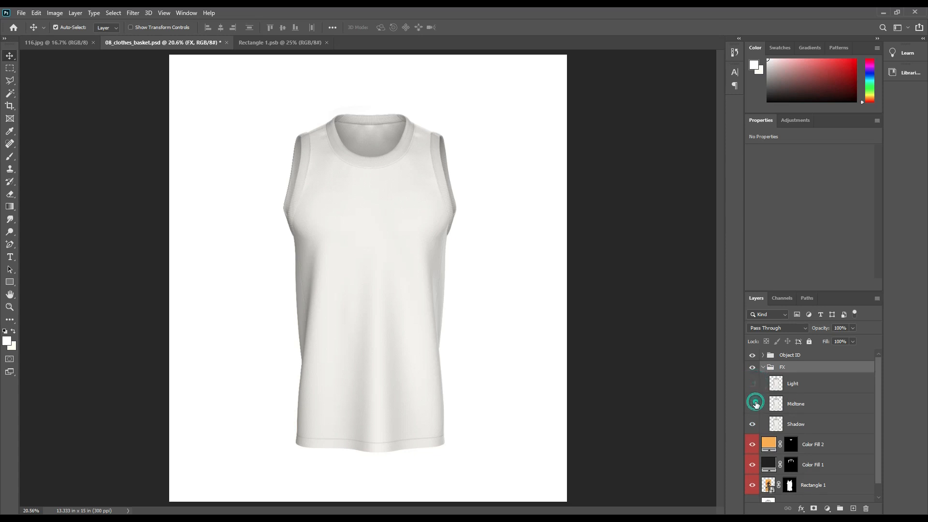
Set the blend mode of the Shadow layer to Linear Burn.
click(821, 425)
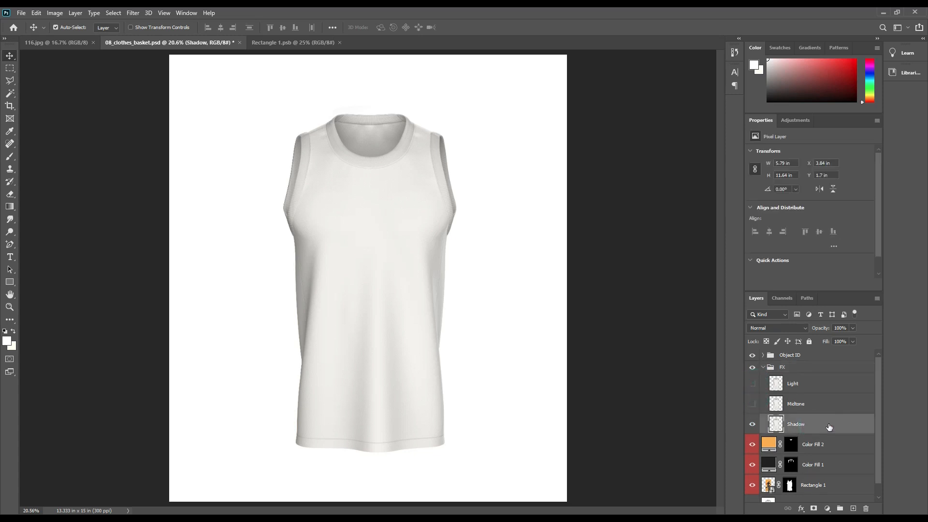
click(786, 330)
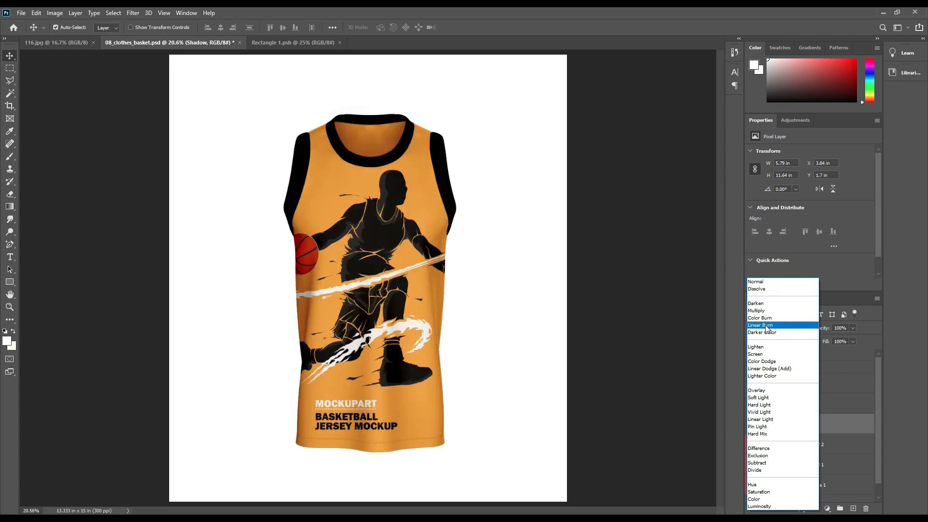
click(766, 328)
Show the Midtone layer and set its blend mode to Linear Dodge (Add).
click(752, 404)
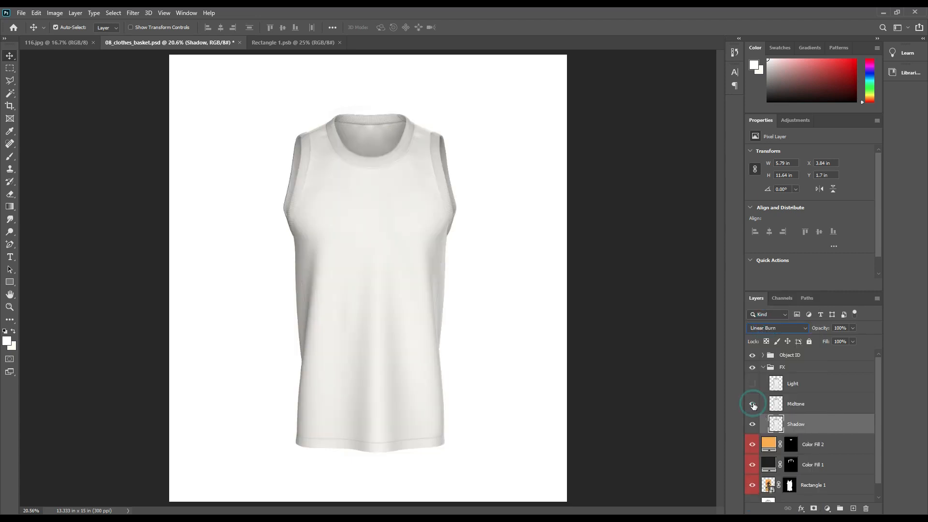
click(792, 408)
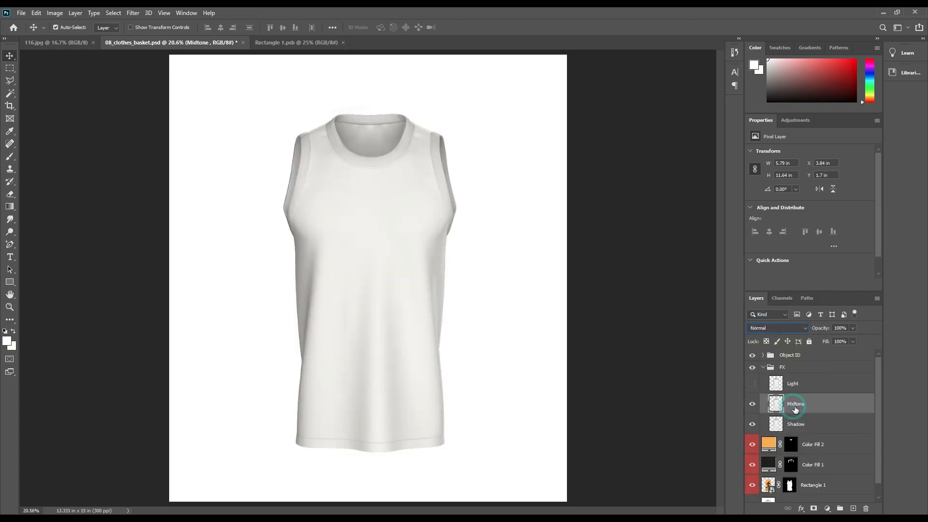
click(785, 329)
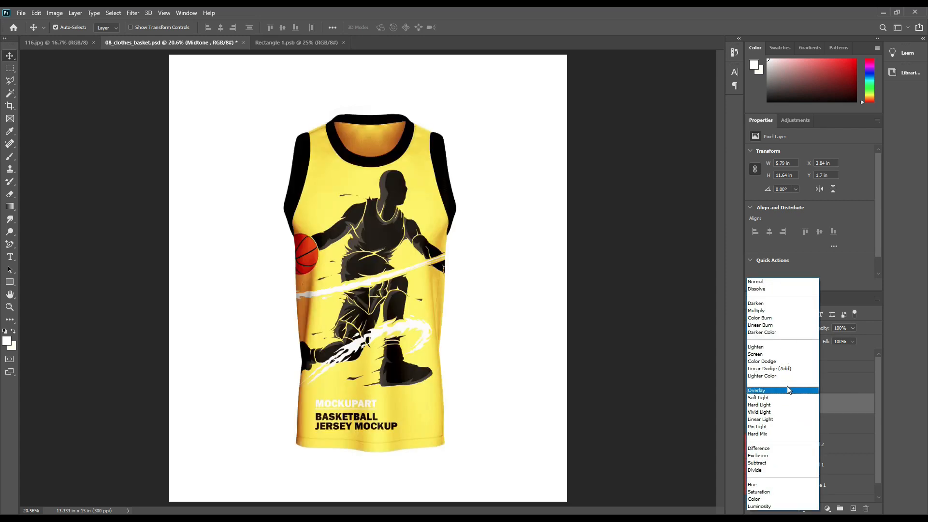
click(783, 369)
Apply Levels to the Midtone layer with the input black level at 208 and the output white level at 46.
click(54, 12)
mouse_move(73, 38)
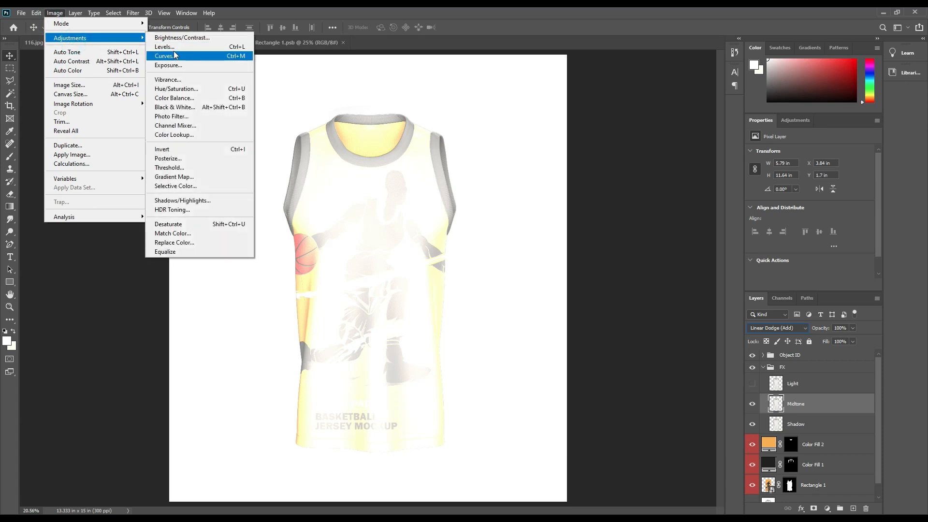
click(164, 46)
drag(597, 296, 694, 297)
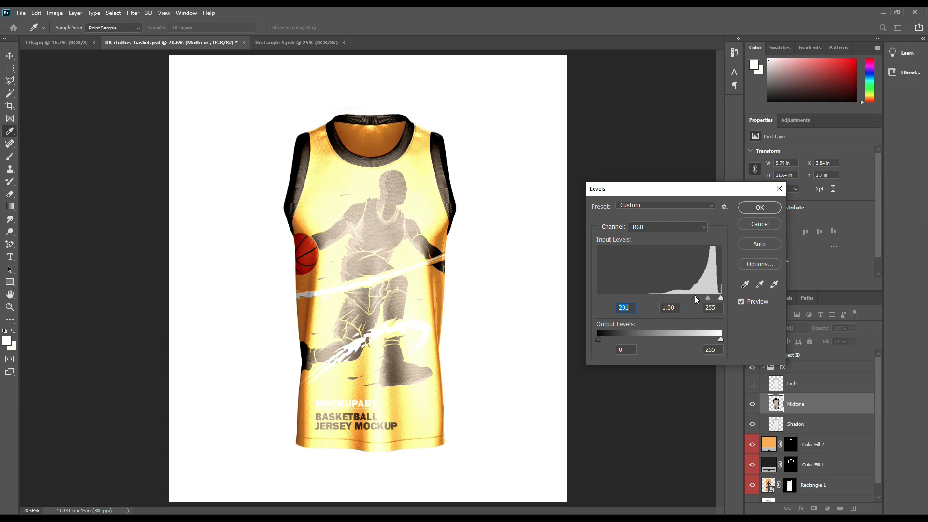
drag(720, 339, 627, 343)
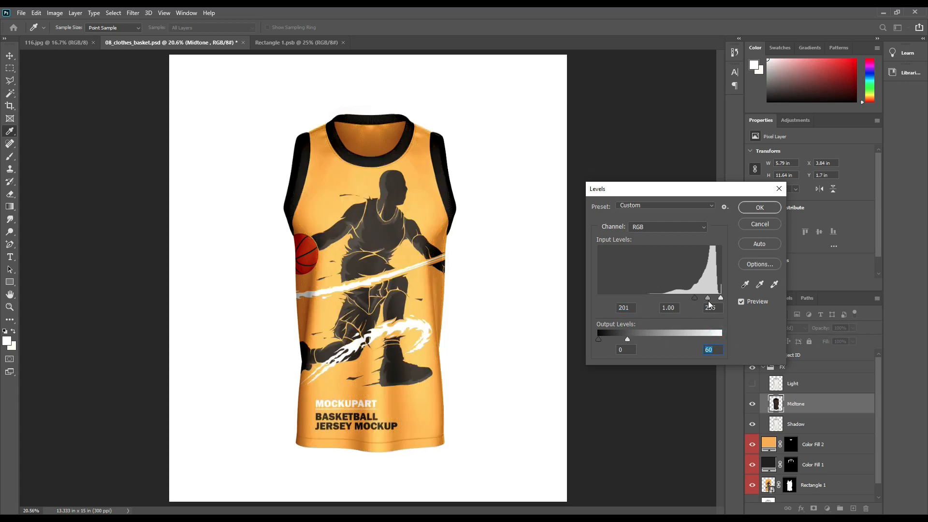
drag(695, 300, 698, 300)
click(698, 299)
drag(630, 338, 623, 338)
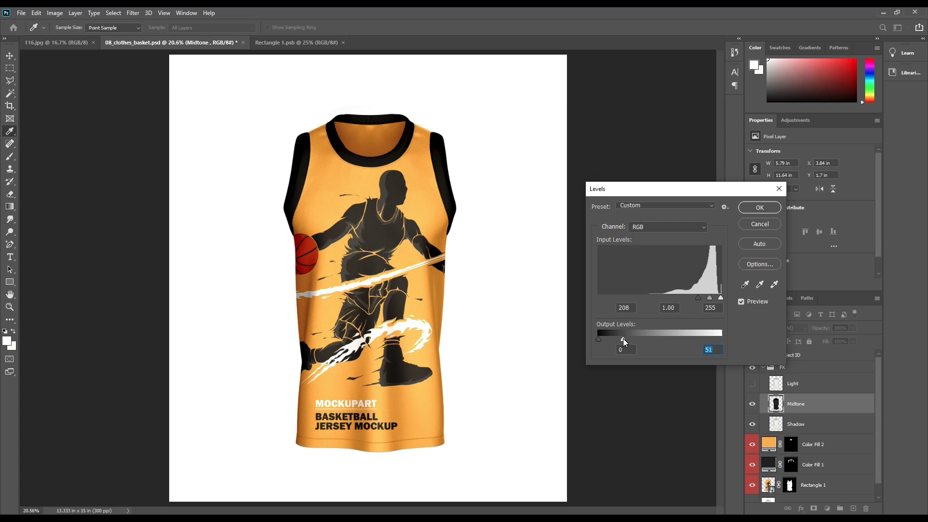
drag(623, 338, 621, 341)
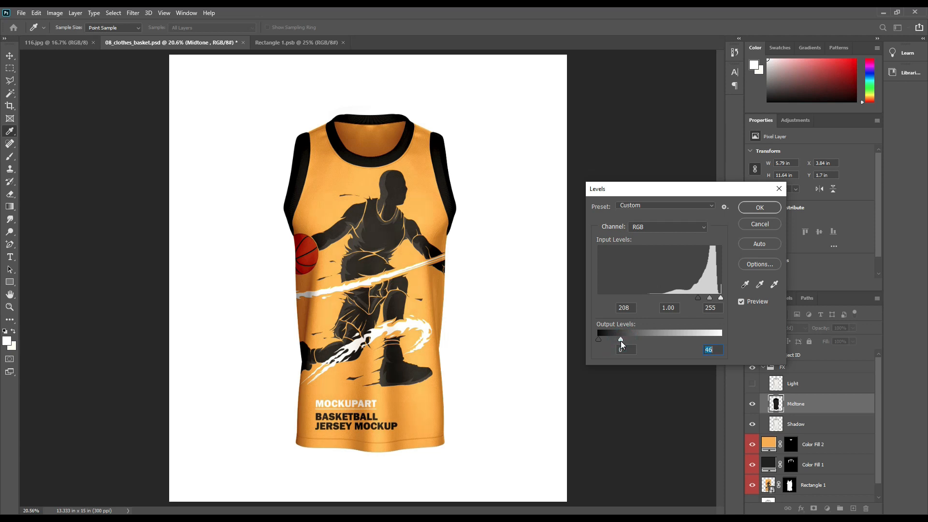
click(759, 207)
Show the Light layer and set its blend mode to Screen.
click(752, 384)
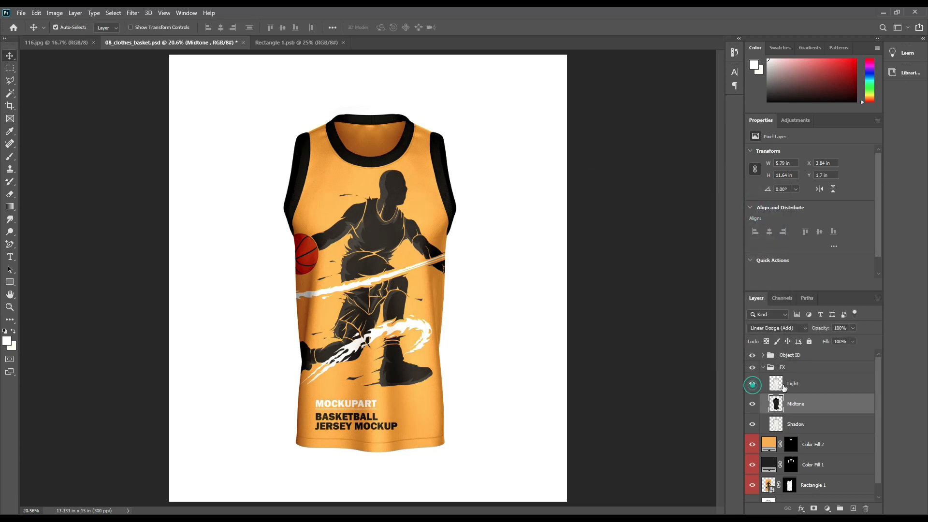
click(854, 387)
click(790, 328)
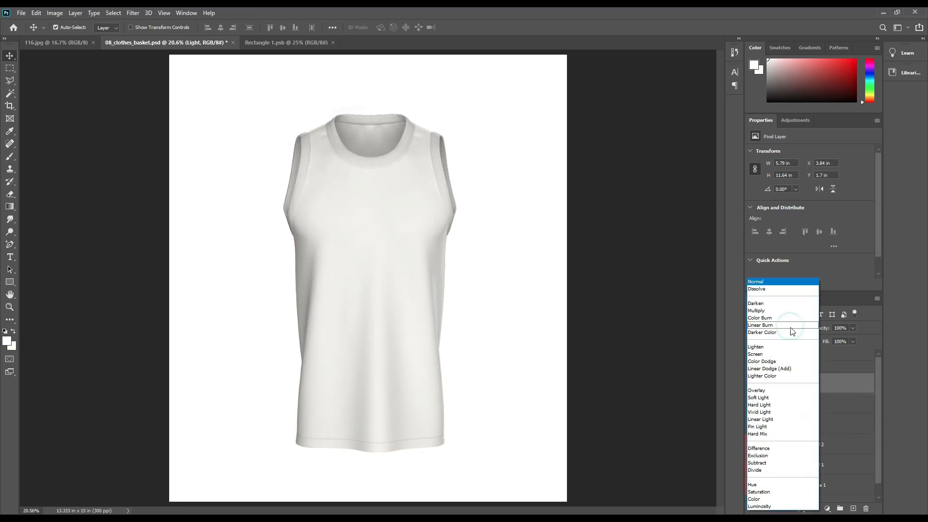
click(764, 355)
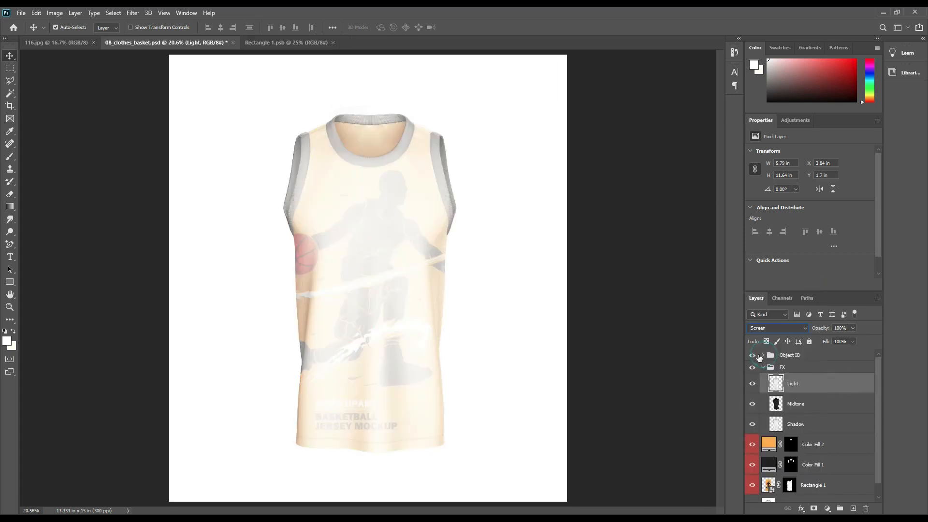
Apply Levels to the Light layer, raising the input black level to about 240.
click(53, 13)
mouse_move(68, 36)
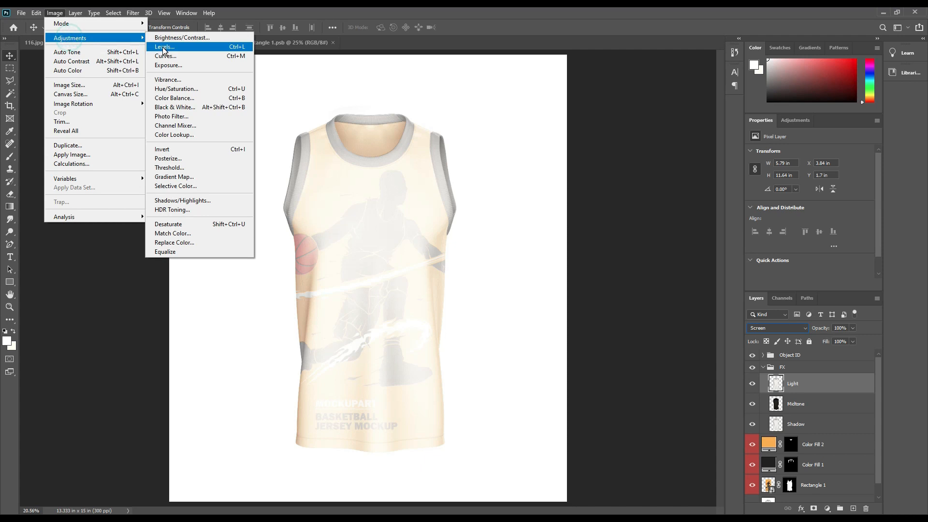
click(164, 47)
drag(604, 300, 715, 301)
click(715, 301)
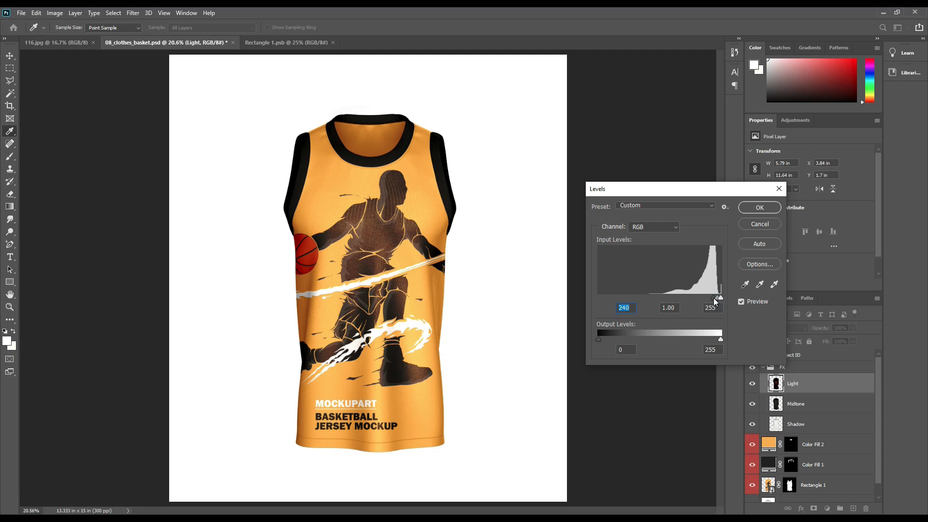
click(716, 300)
click(754, 207)
Desaturate the Light layer with a Hue/Saturation adjustment, setting Saturation to -100.
click(54, 12)
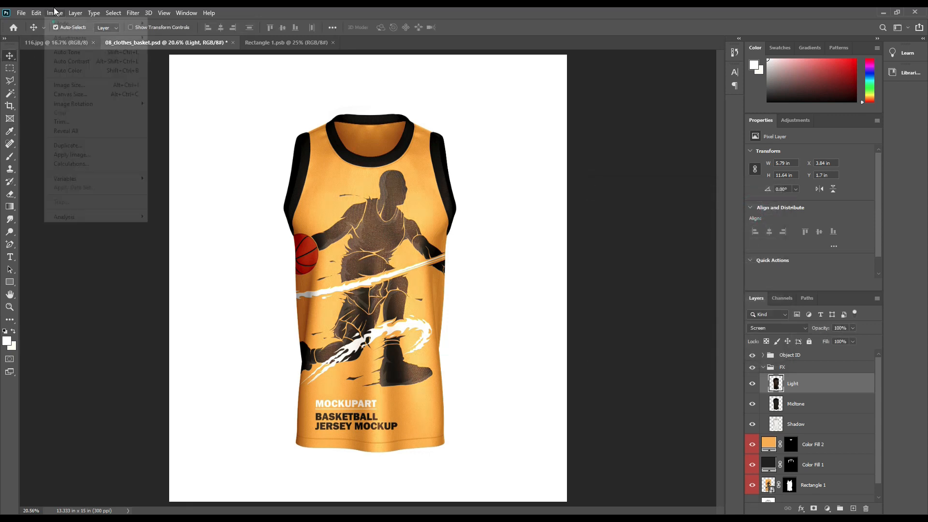
mouse_move(66, 39)
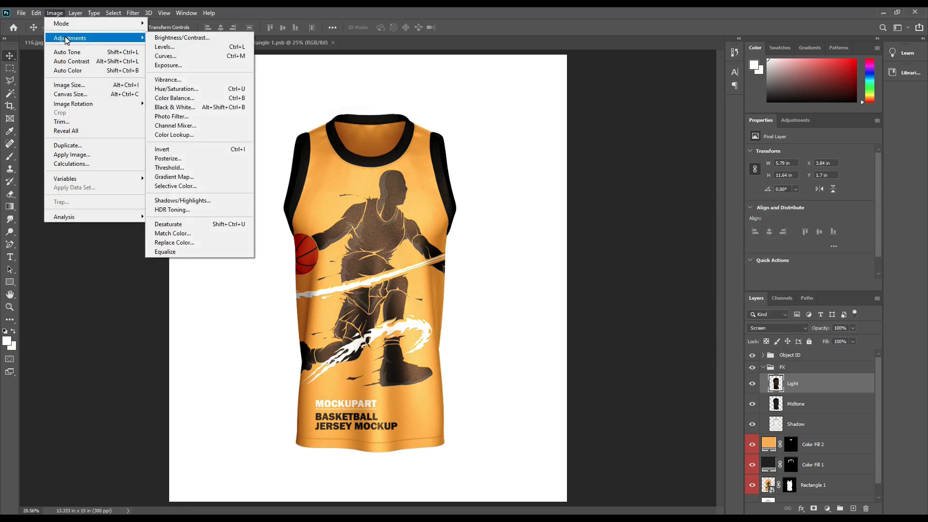
click(185, 89)
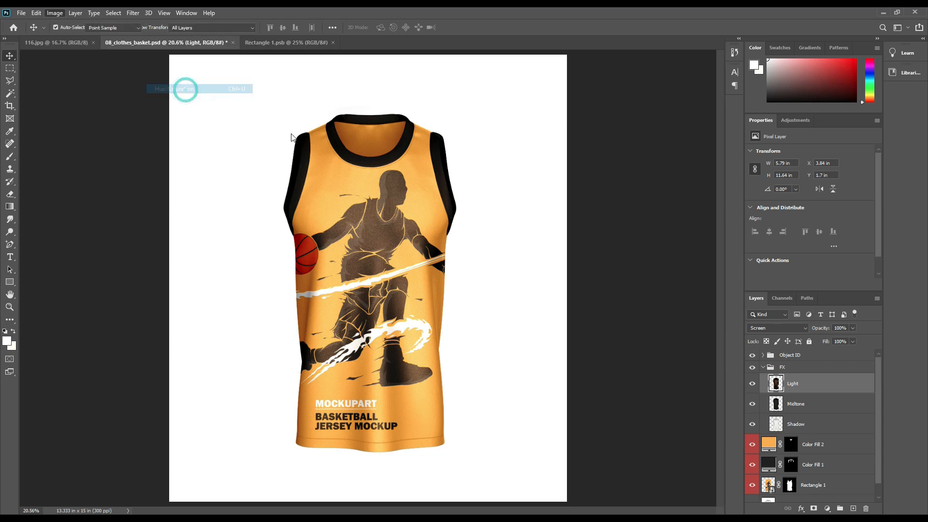
drag(617, 205, 532, 211)
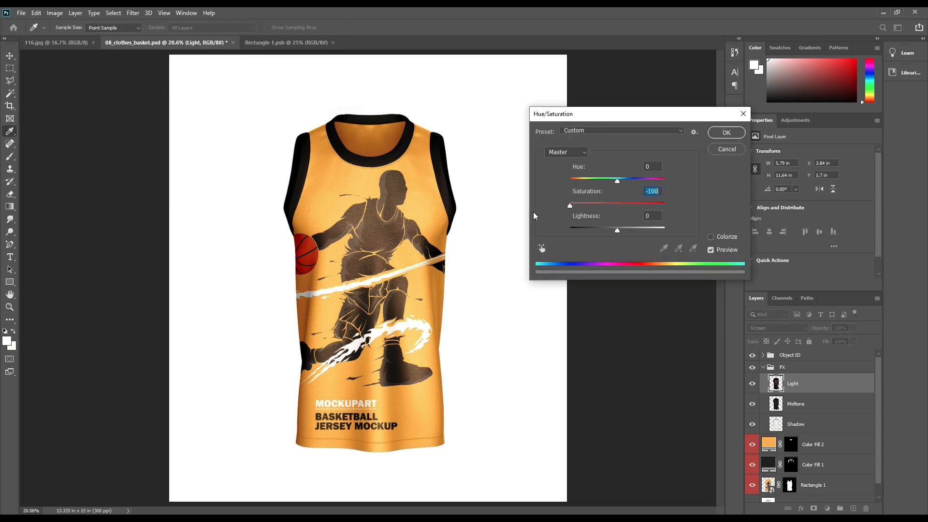
click(726, 133)
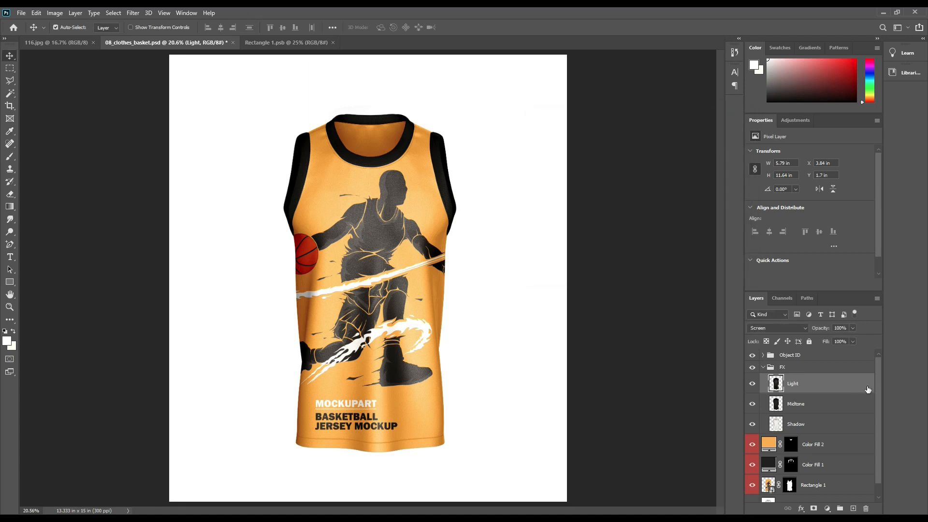
Collapse the FX group and change the colour of Color Fill 1 to grey 666666.
click(763, 368)
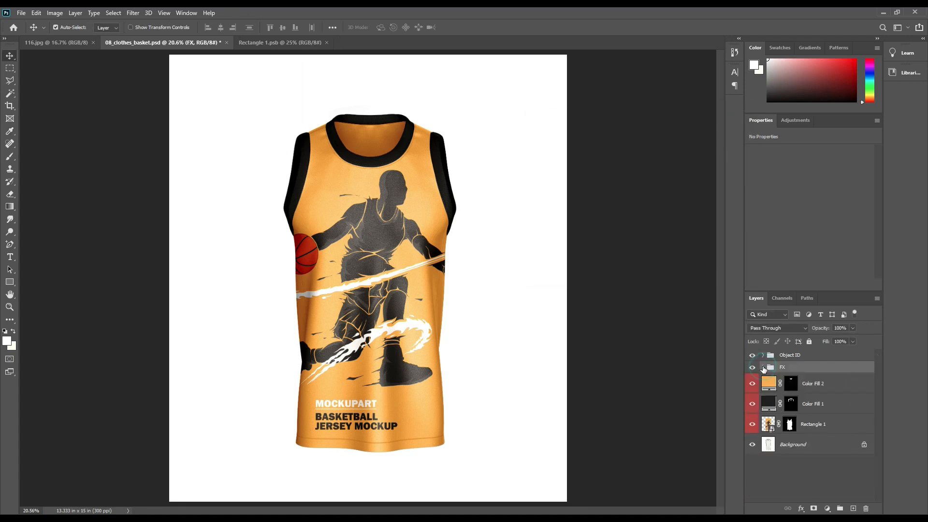
double_click(769, 403)
drag(672, 287, 642, 250)
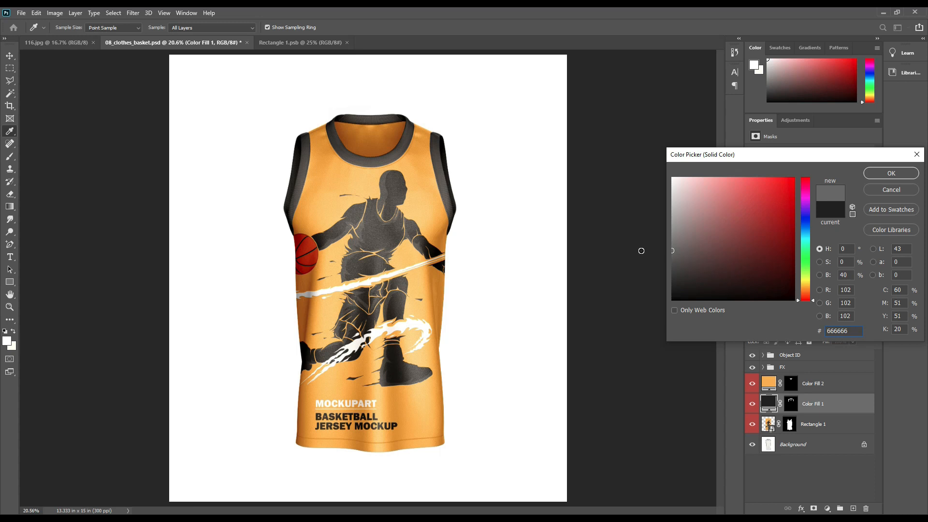
click(895, 174)
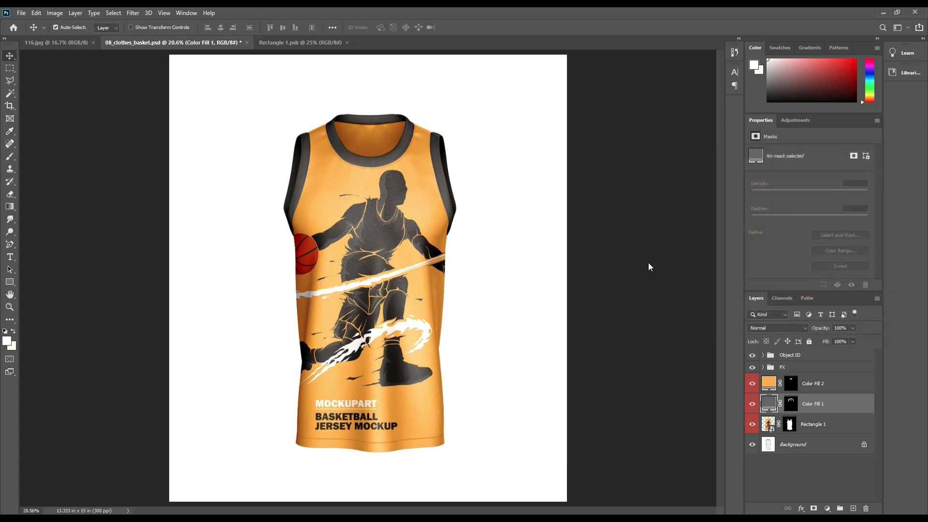
click(648, 234)
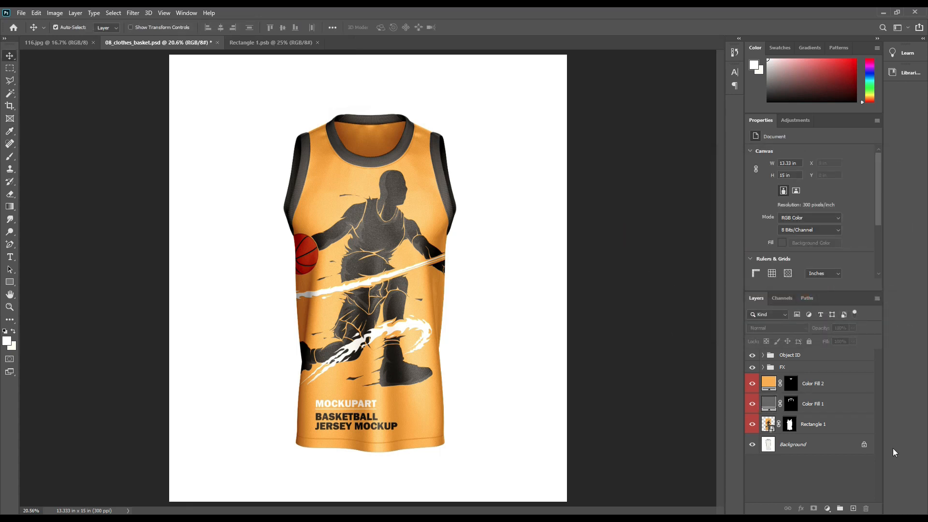
Add a Solid Color fill layer directly above the Background, sampling the light orange ffd16c from the jersey.
click(800, 442)
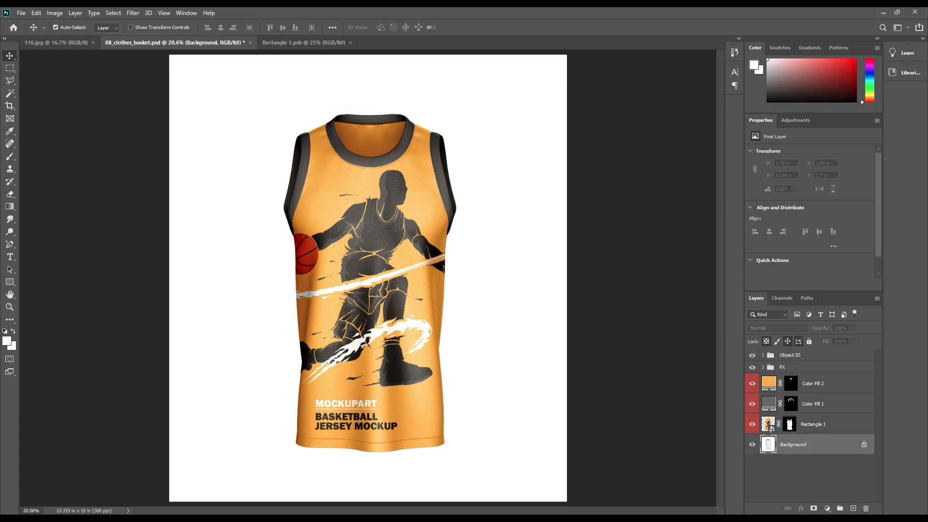
click(828, 509)
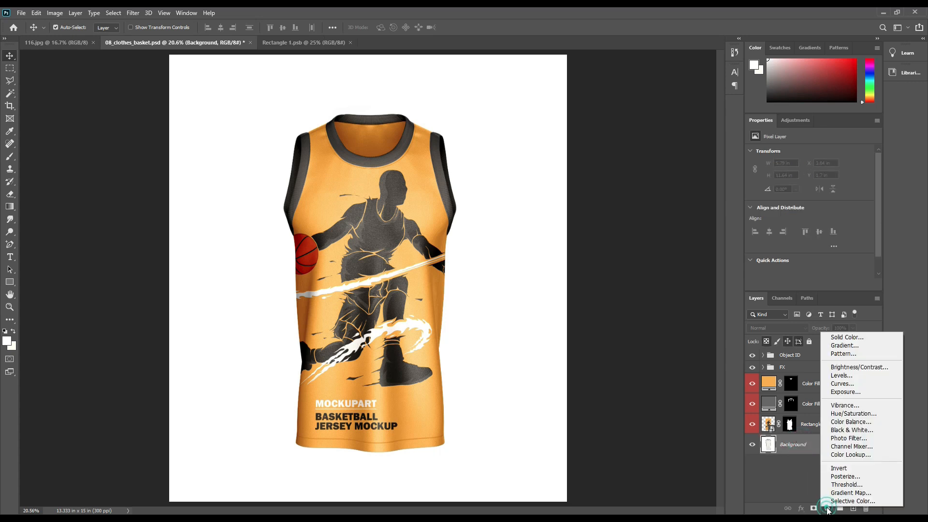
click(841, 338)
click(423, 182)
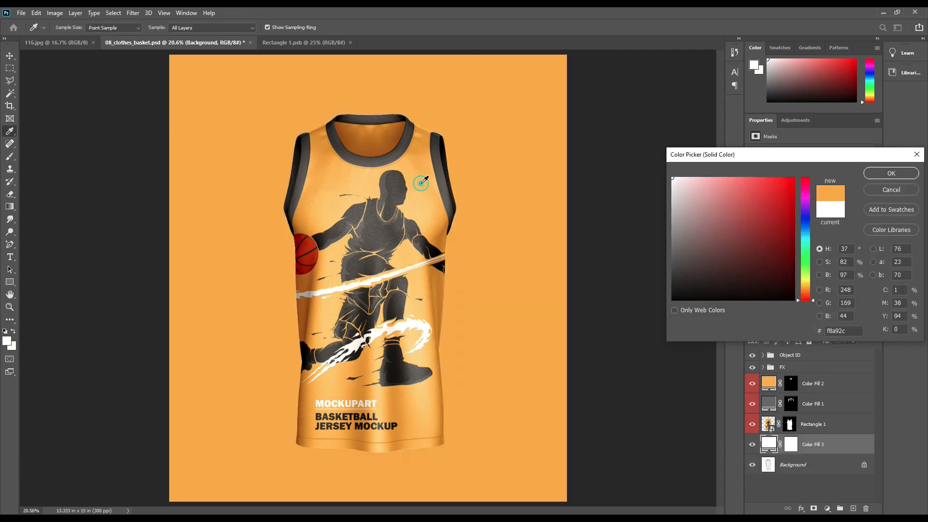
click(427, 307)
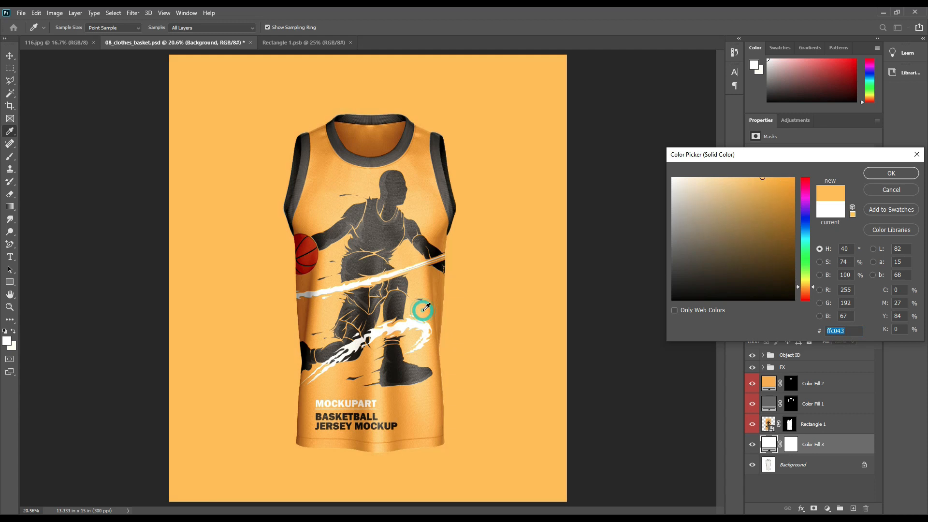
click(427, 354)
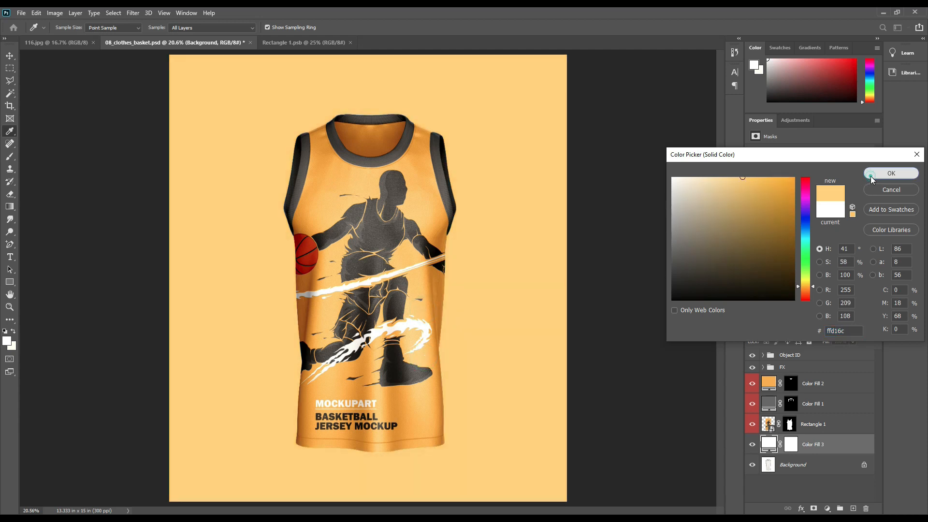
click(871, 175)
Draw a flat black ellipse about 2129 by 84 px just beneath the jersey's hem with the Ellipse tool.
click(10, 282)
click(38, 301)
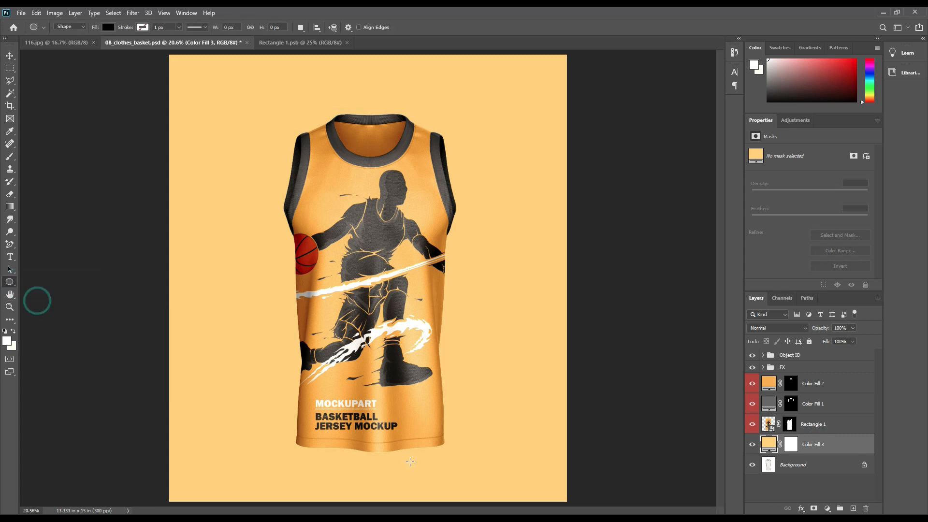
drag(269, 459, 481, 462)
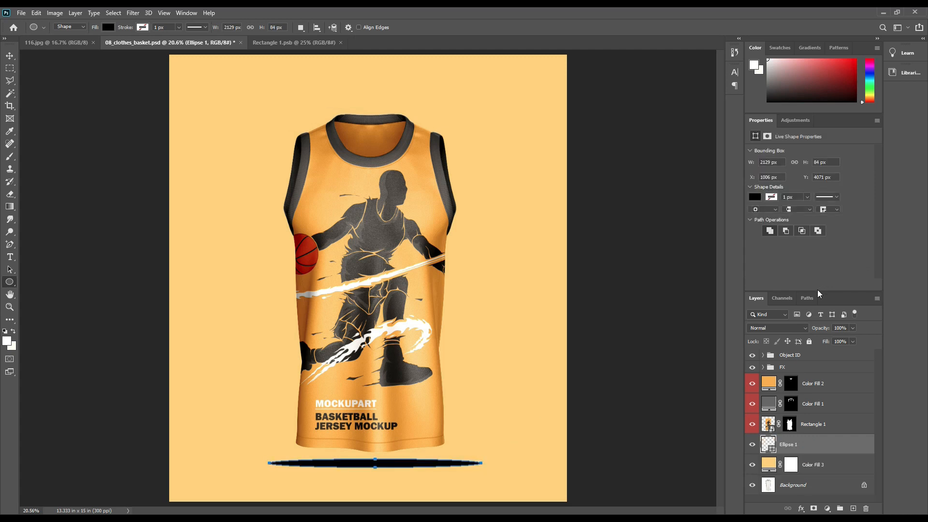
Convert the ellipse to a smart object and apply a Gaussian Blur with a 36.7 pixel radius.
click(133, 12)
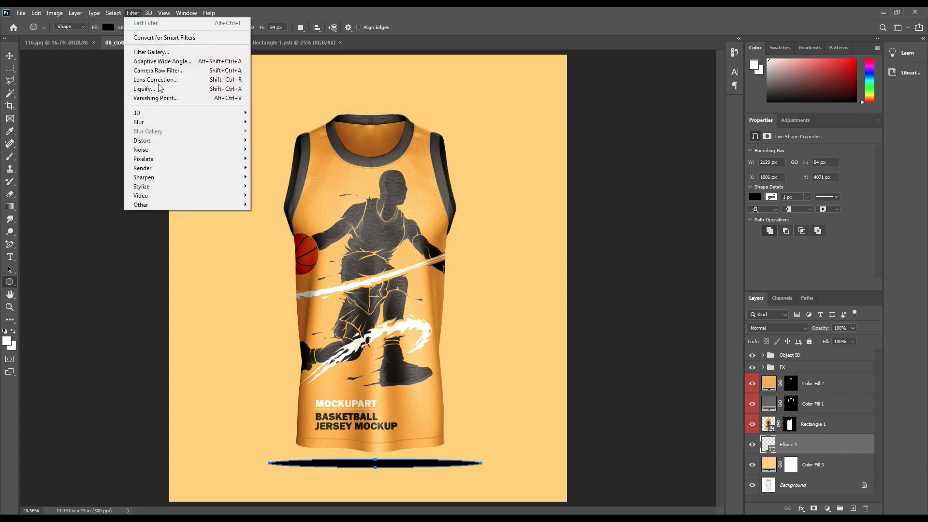
click(154, 122)
click(279, 158)
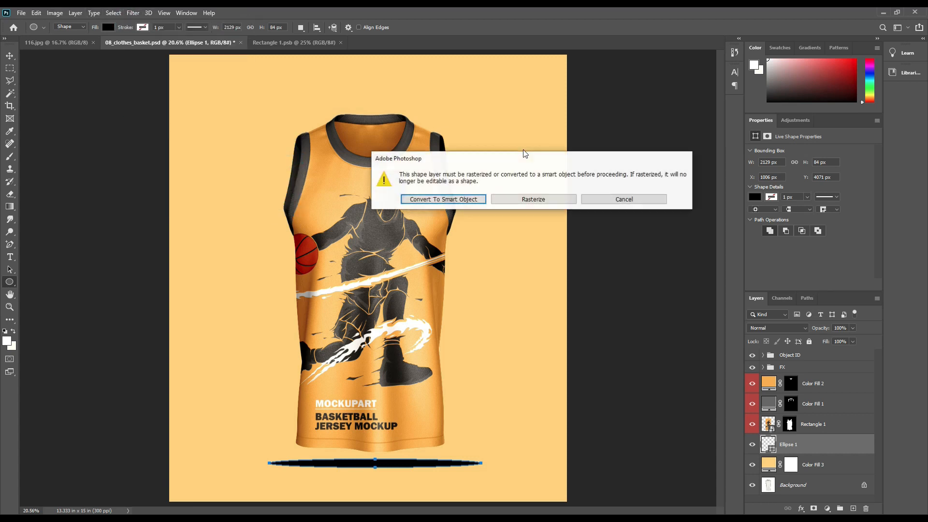
click(475, 195)
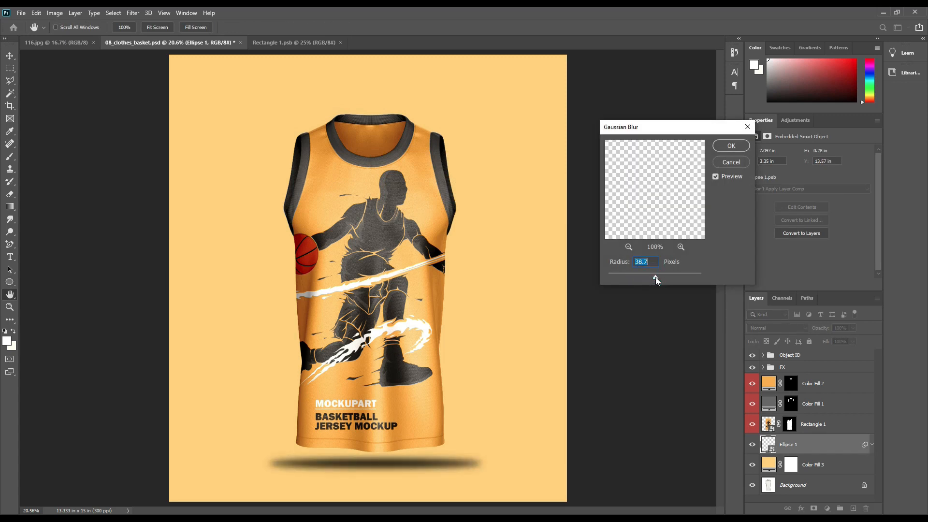
click(731, 146)
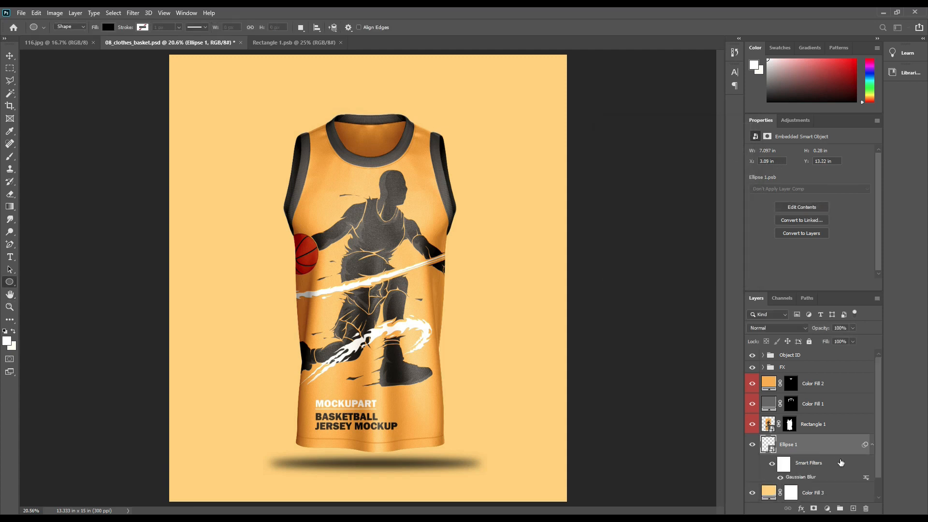
Add a layer mask to Ellipse 1 and fade both ends of the shadow using a soft black brush at size 1100.
click(814, 508)
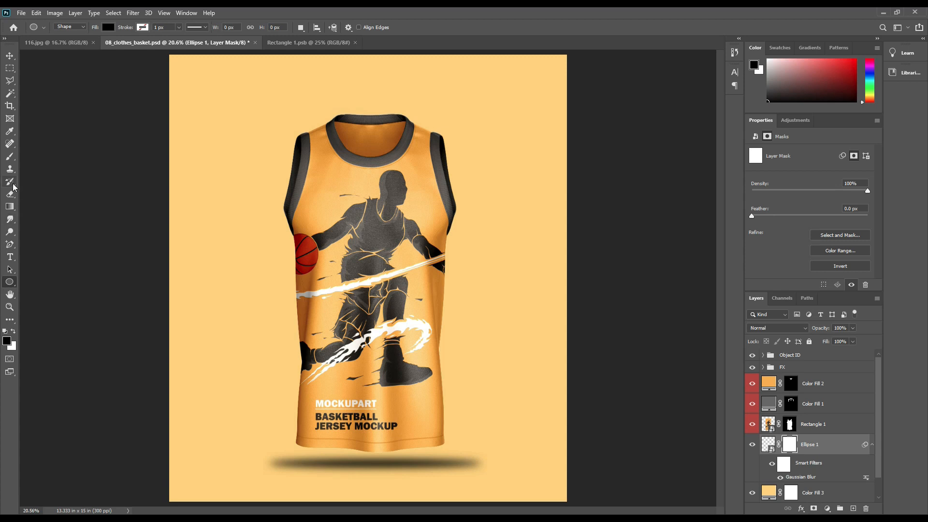
click(11, 160)
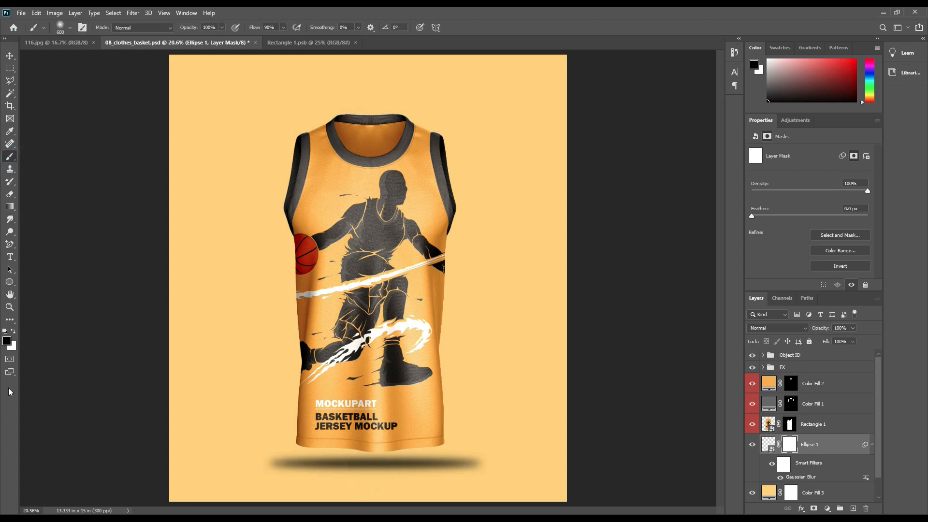
click(6, 341)
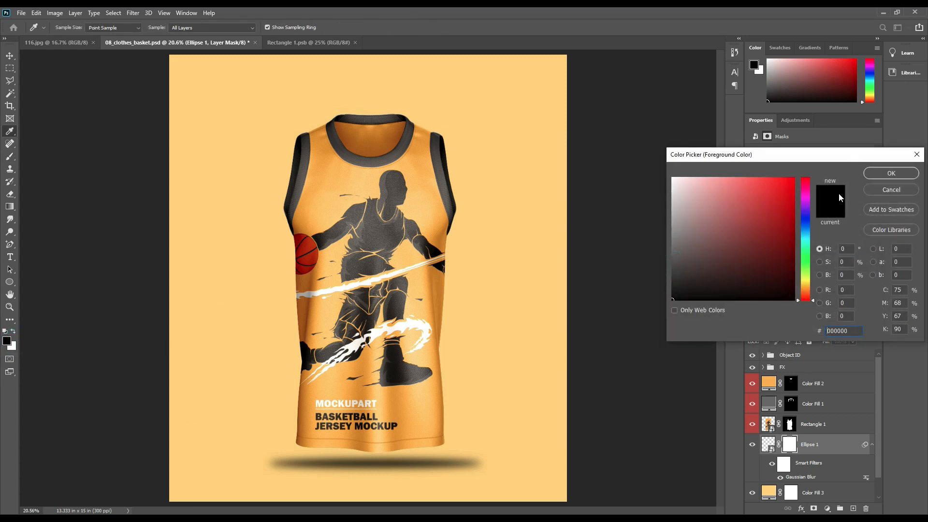
click(871, 175)
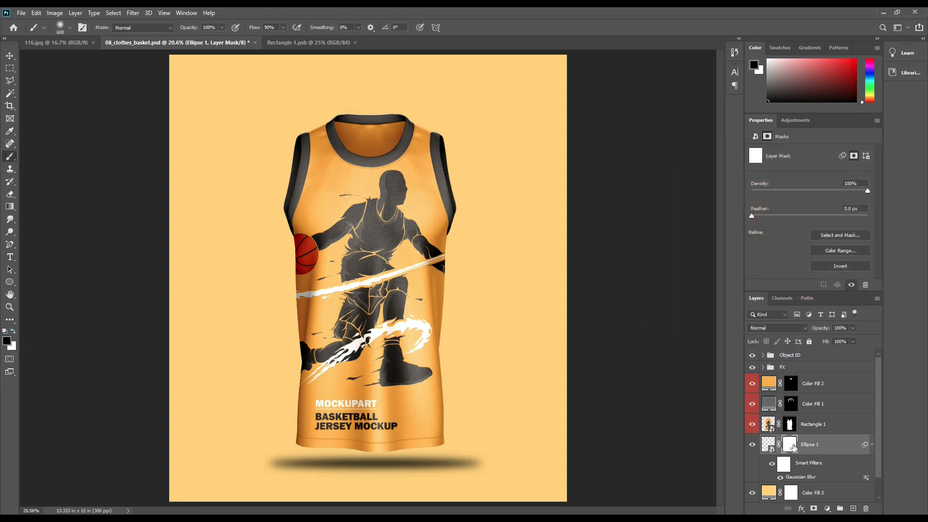
key(bracketright)
key(bracketright)
key(bracketright)
key(bracketright)
key(bracketright)
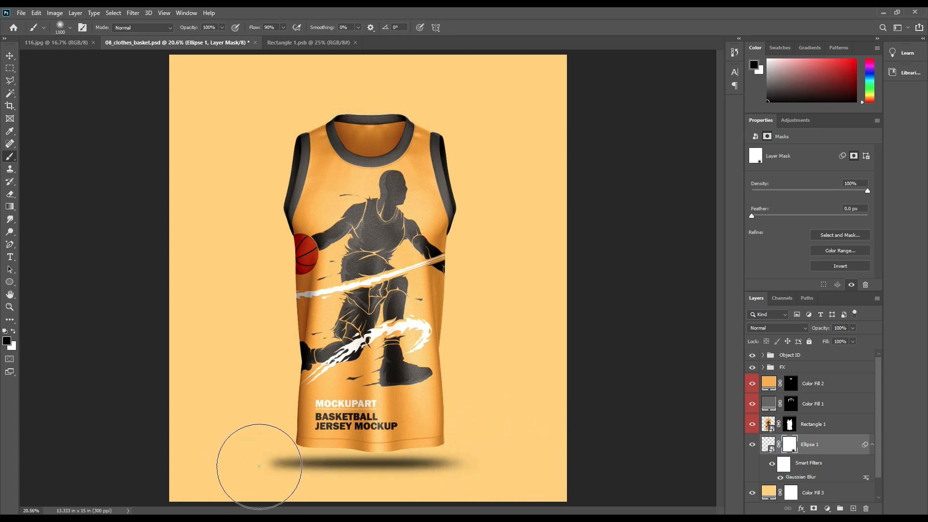
click(259, 459)
click(485, 477)
click(475, 478)
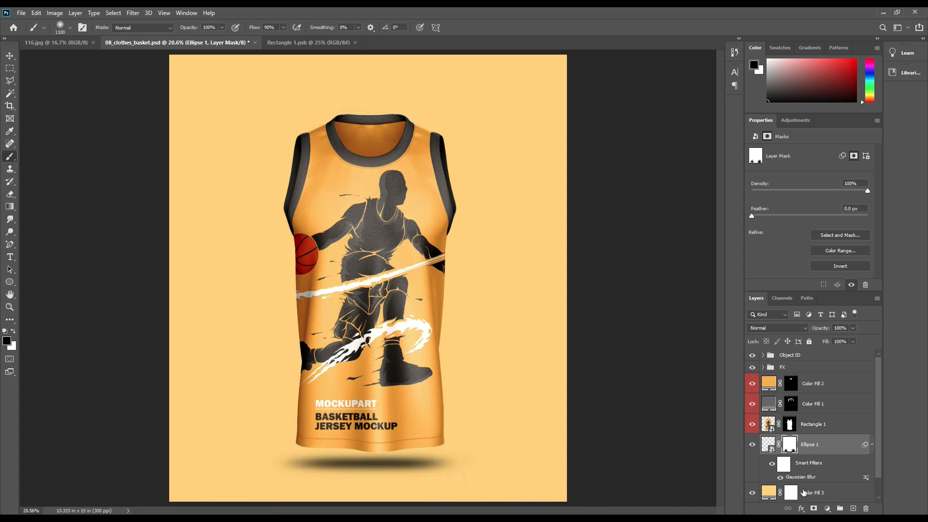
Set the blend mode of the masked Ellipse 1 layer to Linear Burn.
click(10, 55)
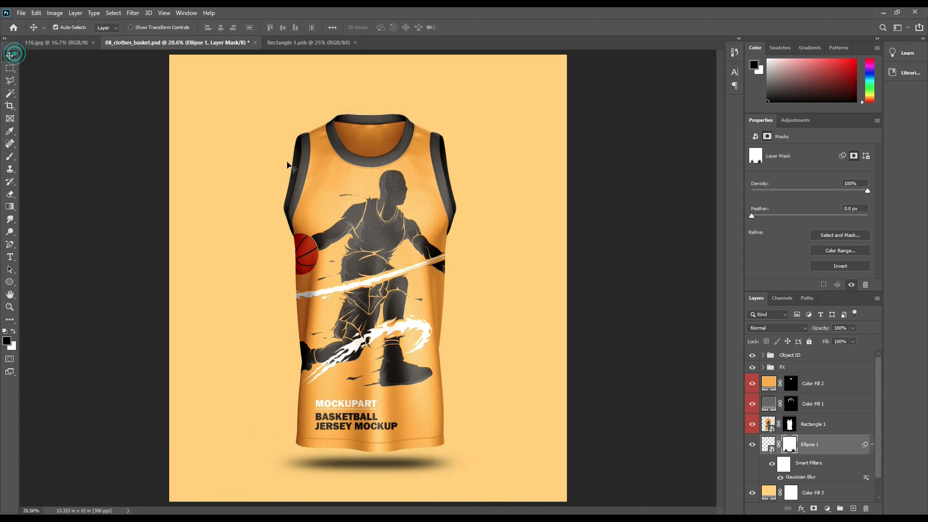
click(771, 330)
click(769, 329)
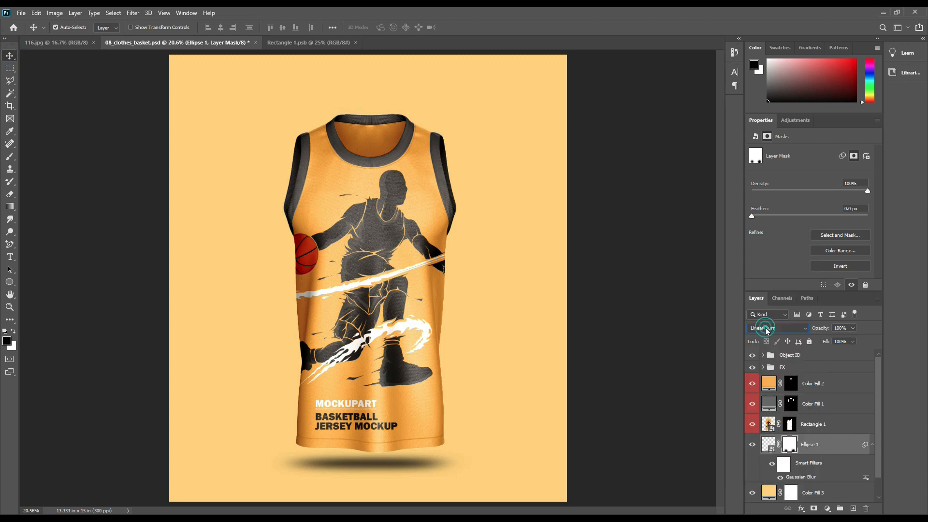
Collapse the smart filters of the Ellipse 1 layer and rename the layer as Shadow.
click(872, 445)
double_click(808, 444)
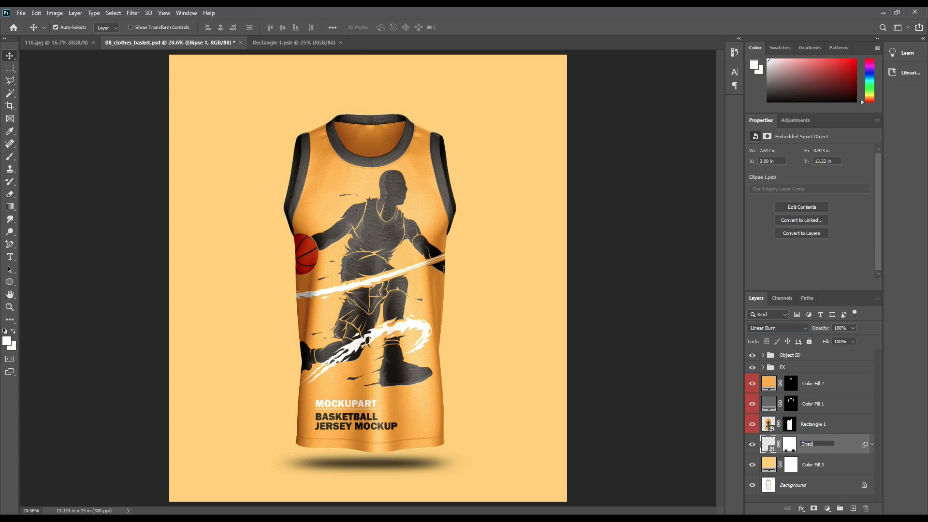
key(Return)
click(694, 439)
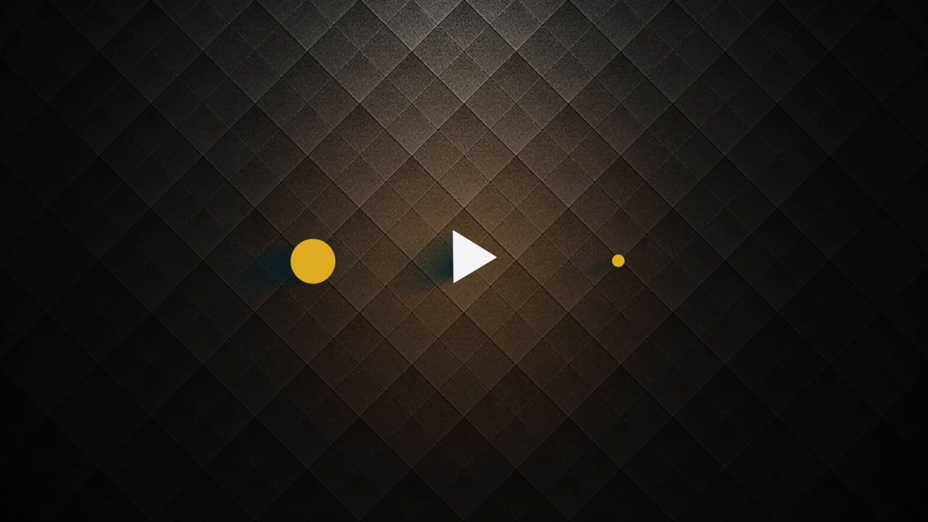